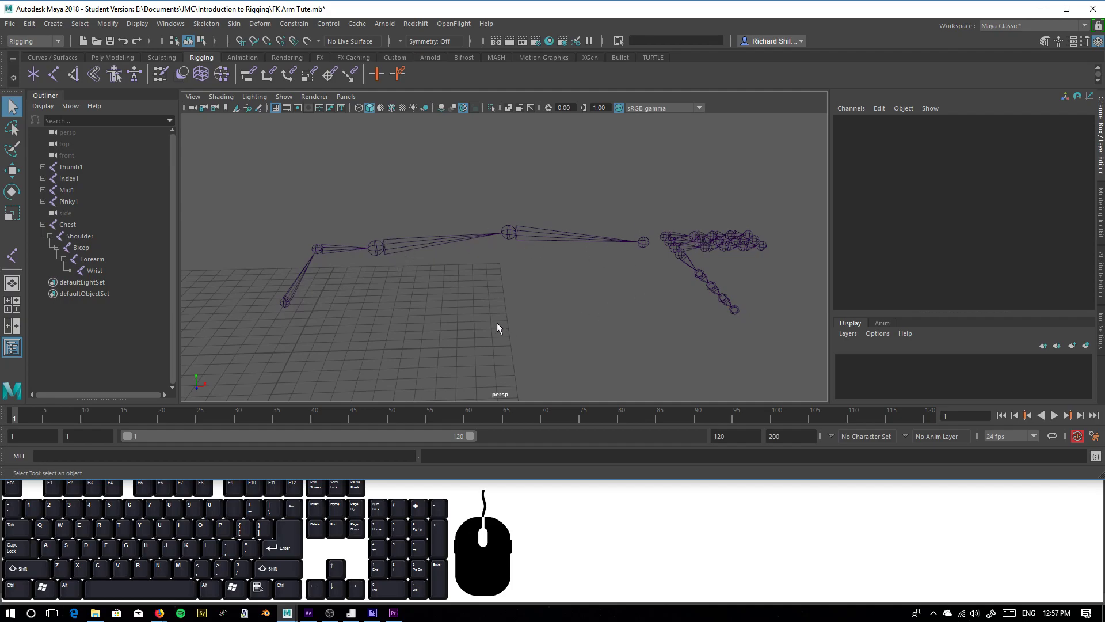
Examine the arm joint chain from Chest to Wrist and the separate Thumb, Index, Mid and Pinky chains
click(282, 301)
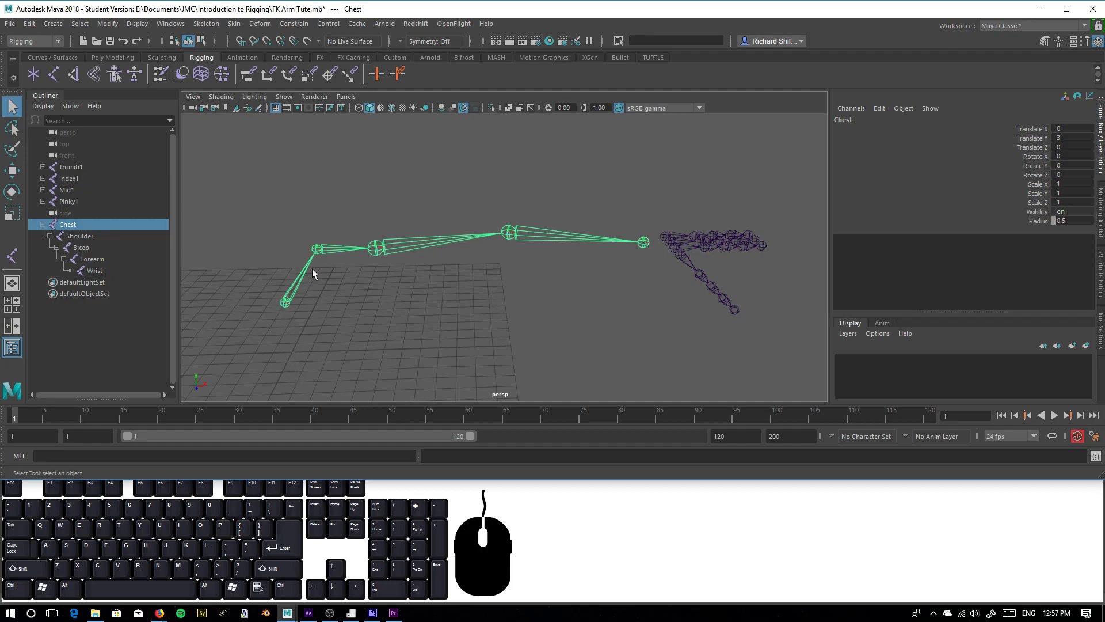
click(317, 251)
click(375, 248)
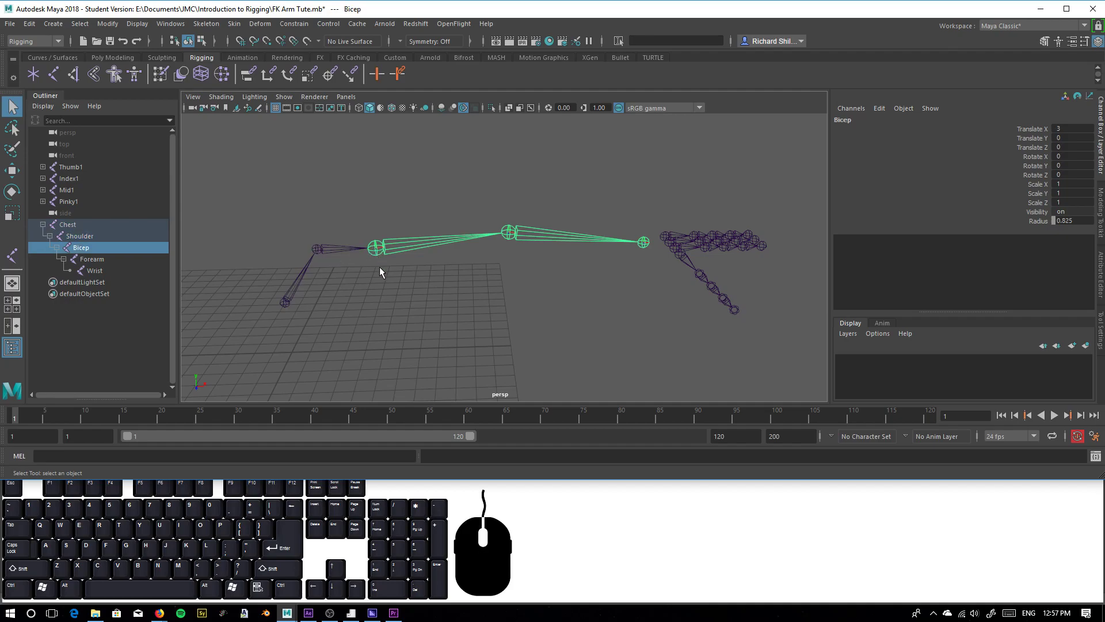
click(512, 235)
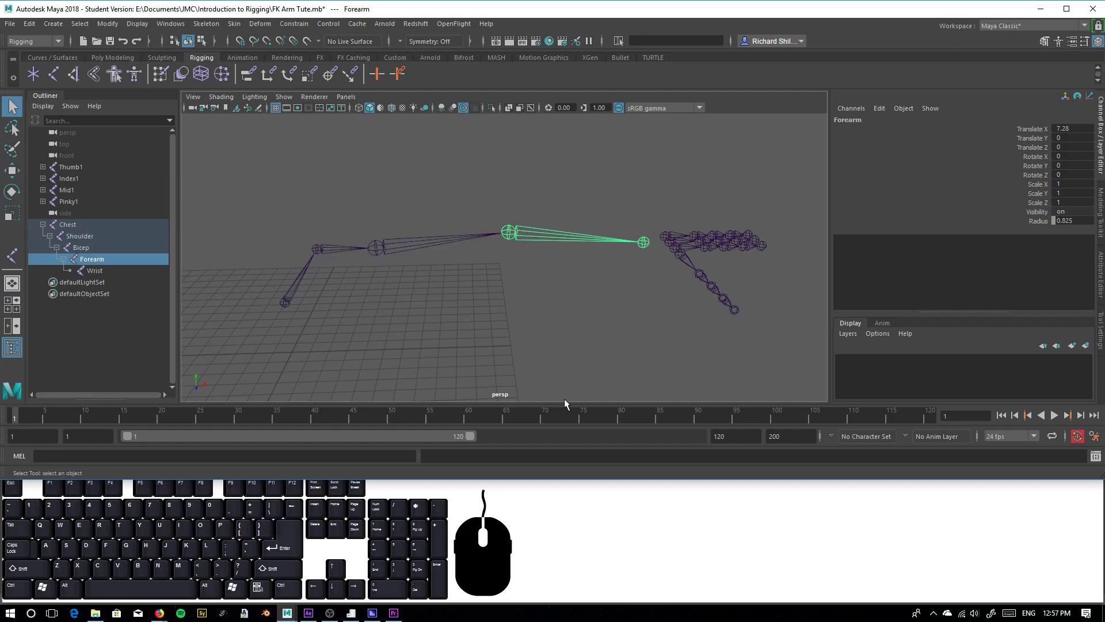
click(644, 243)
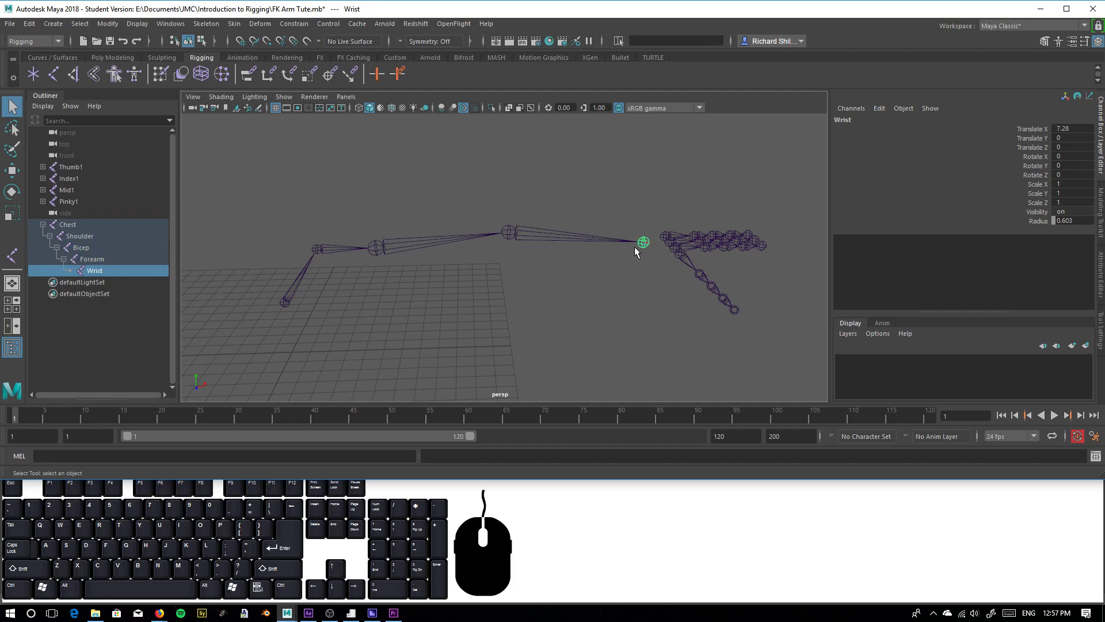
click(69, 202)
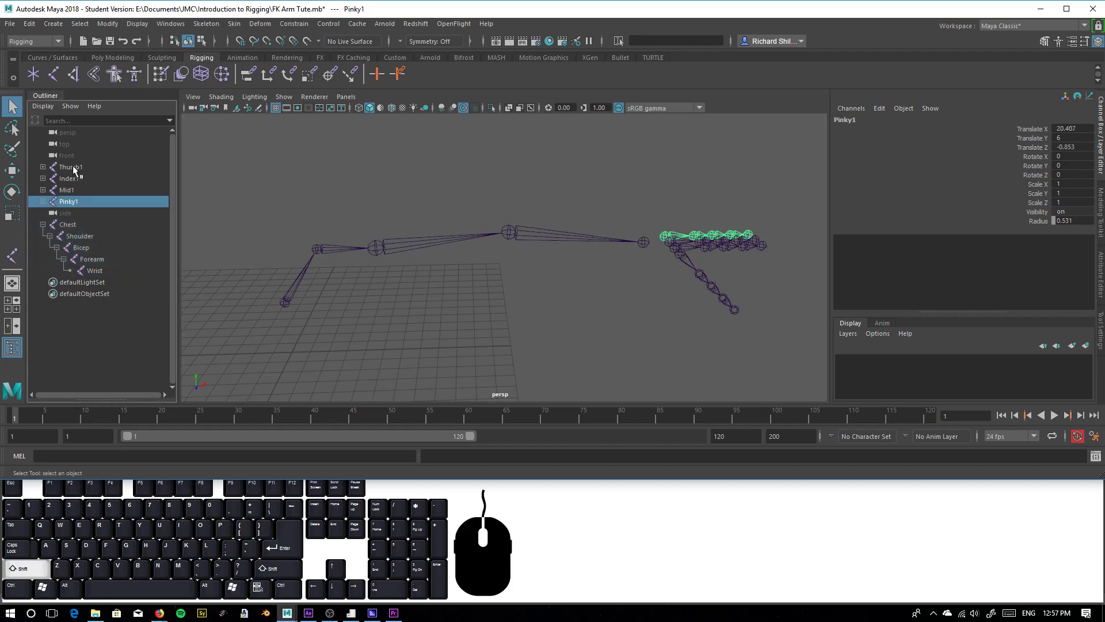
shift+click(70, 167)
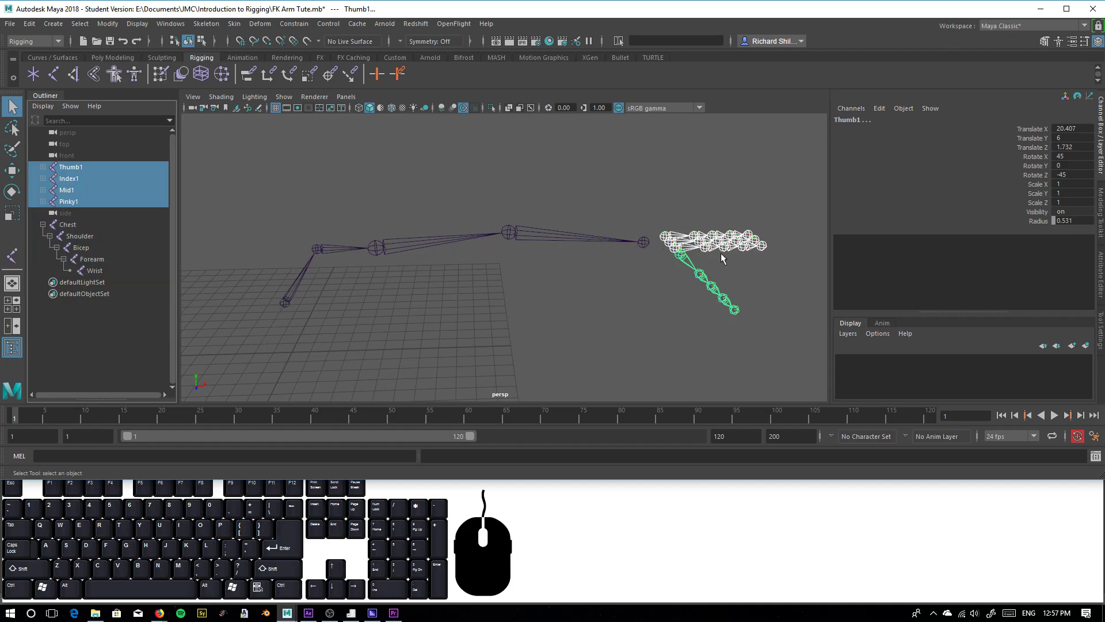
alt+middle_drag(648, 271, 667, 268)
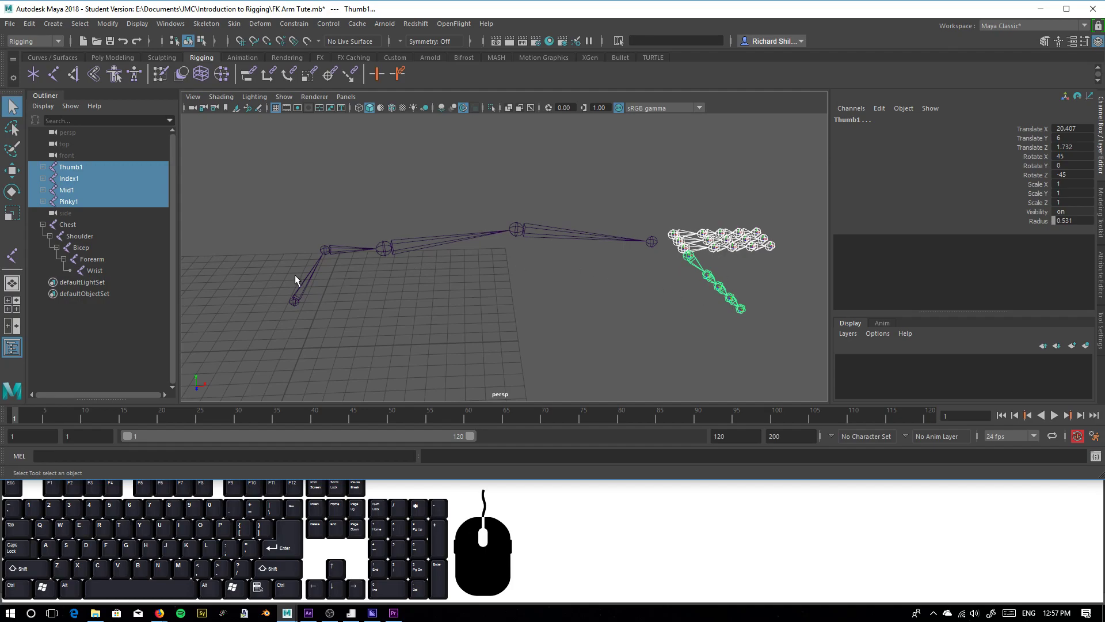
click(540, 273)
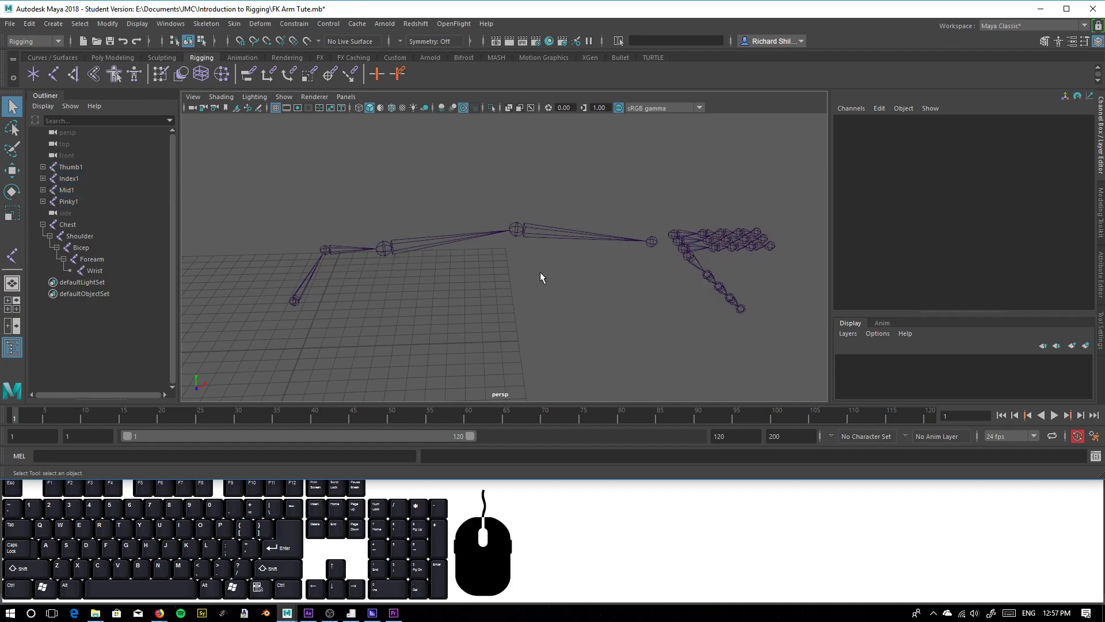
Select the joints from Chest to Wrist, open the Orient Joint options and toggle on their local axes display
click(298, 295)
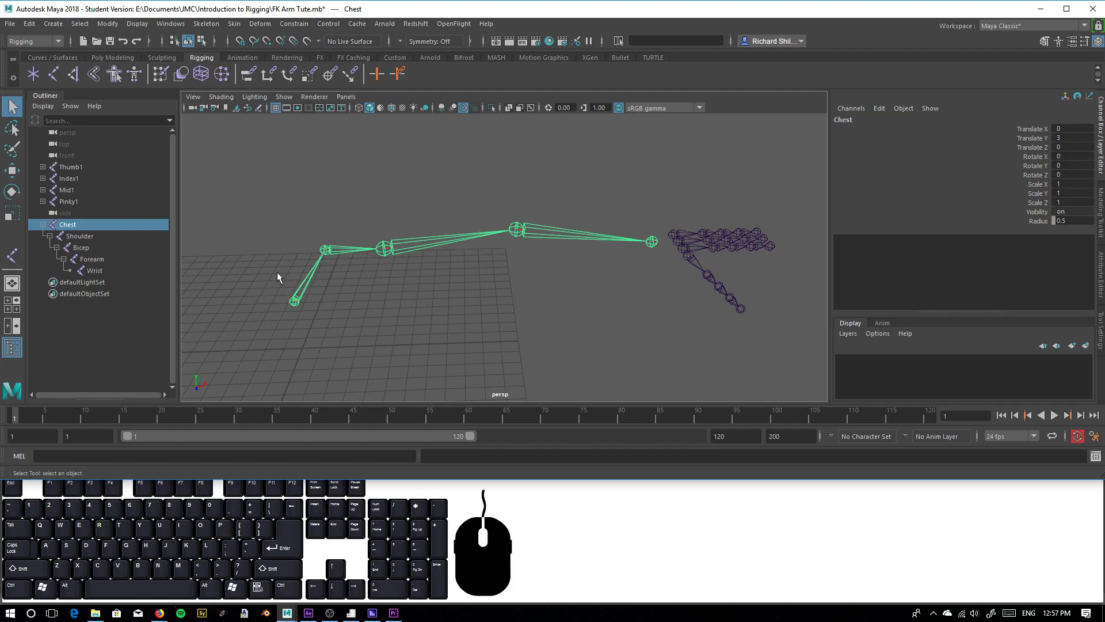
shift+click(97, 270)
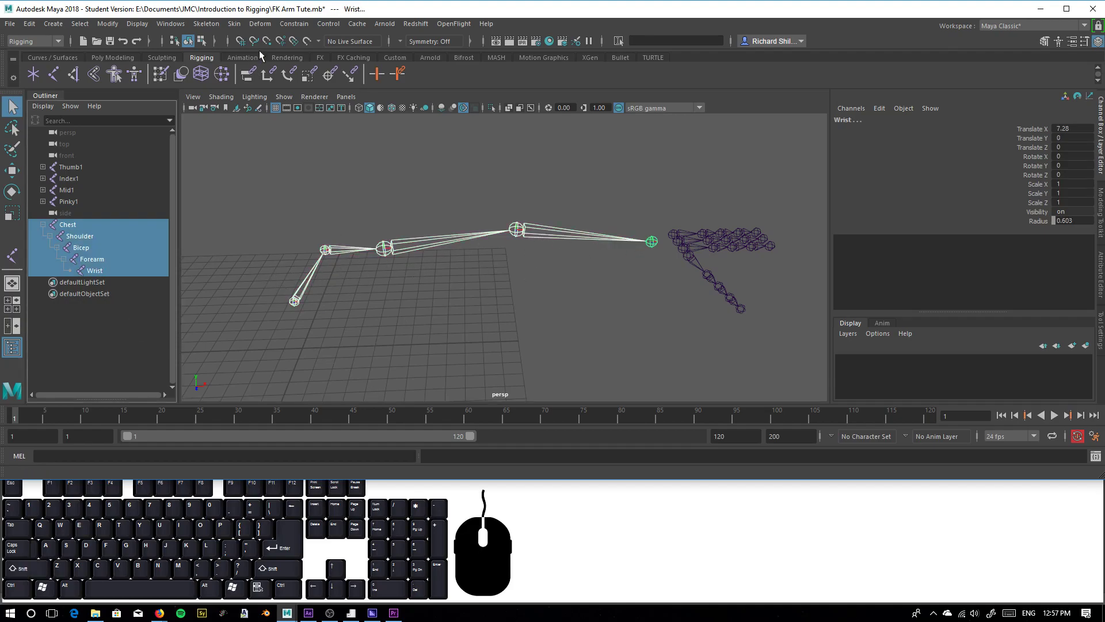
drag(265, 25, 320, 90)
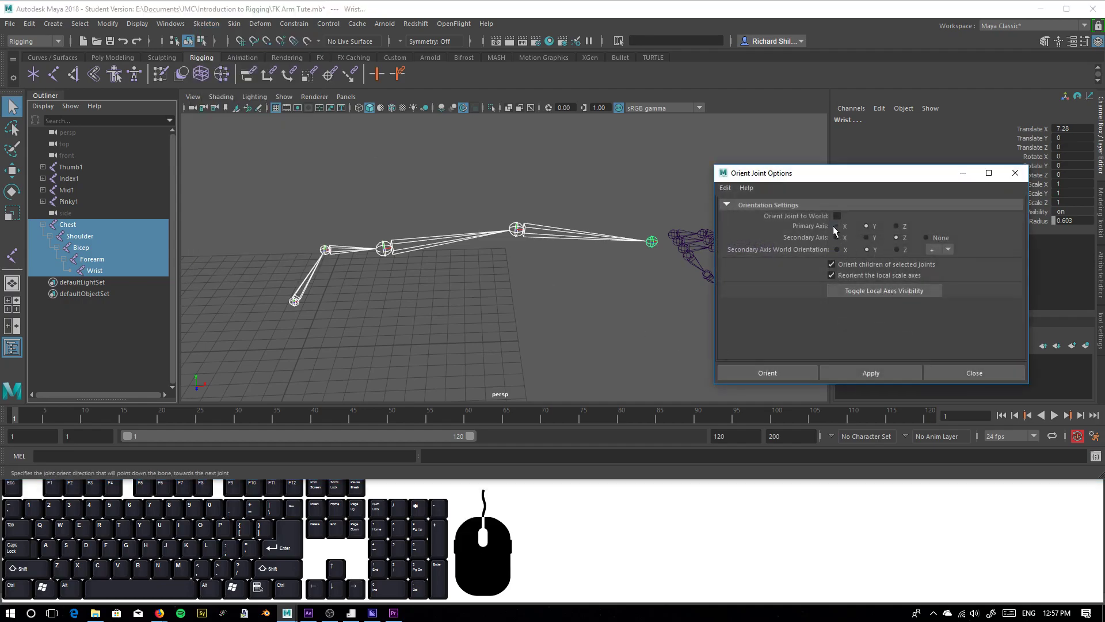
click(891, 290)
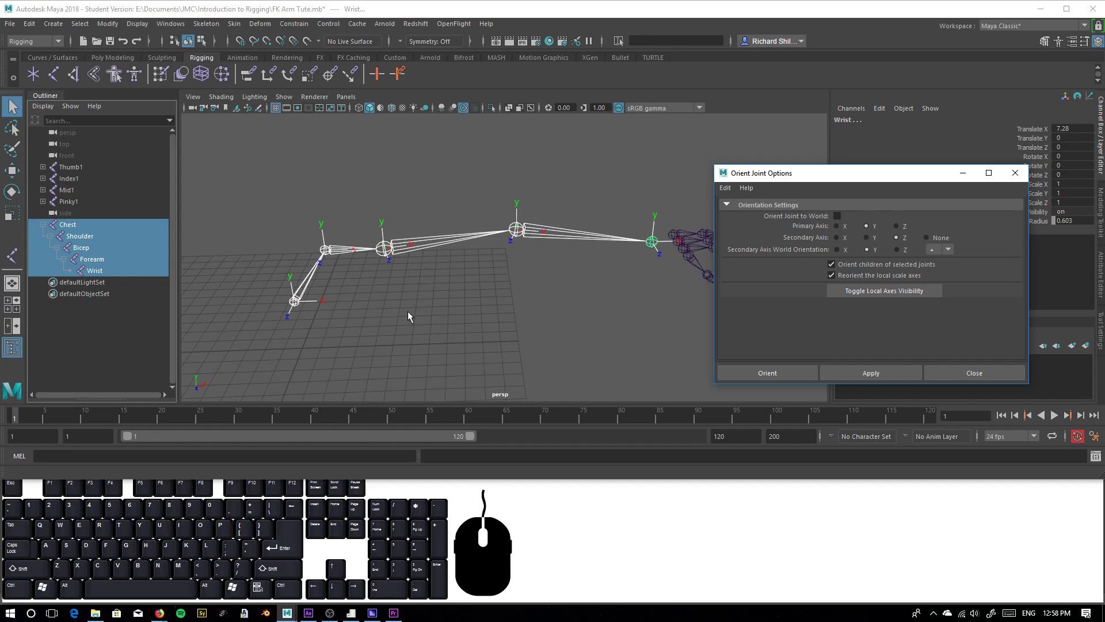
Orient the selected arm joints with primary axis Y, secondary axis Z and secondary axis world orientation +Y
alt+drag(427, 284, 456, 309)
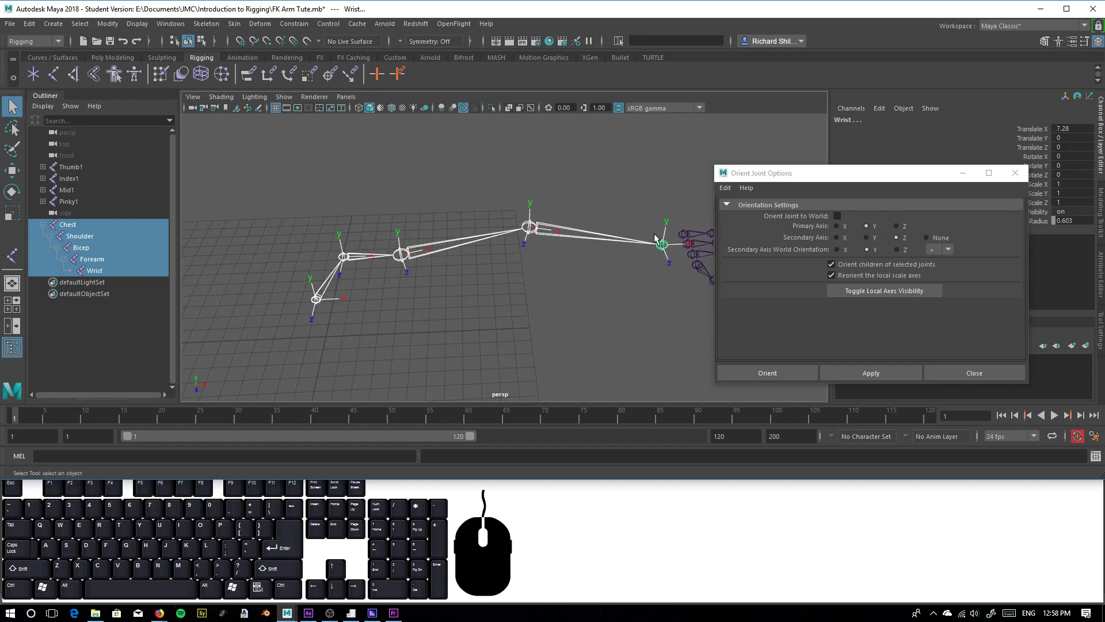
alt+drag(370, 292, 363, 224)
alt+drag(587, 219, 480, 363)
alt+drag(326, 342, 371, 262)
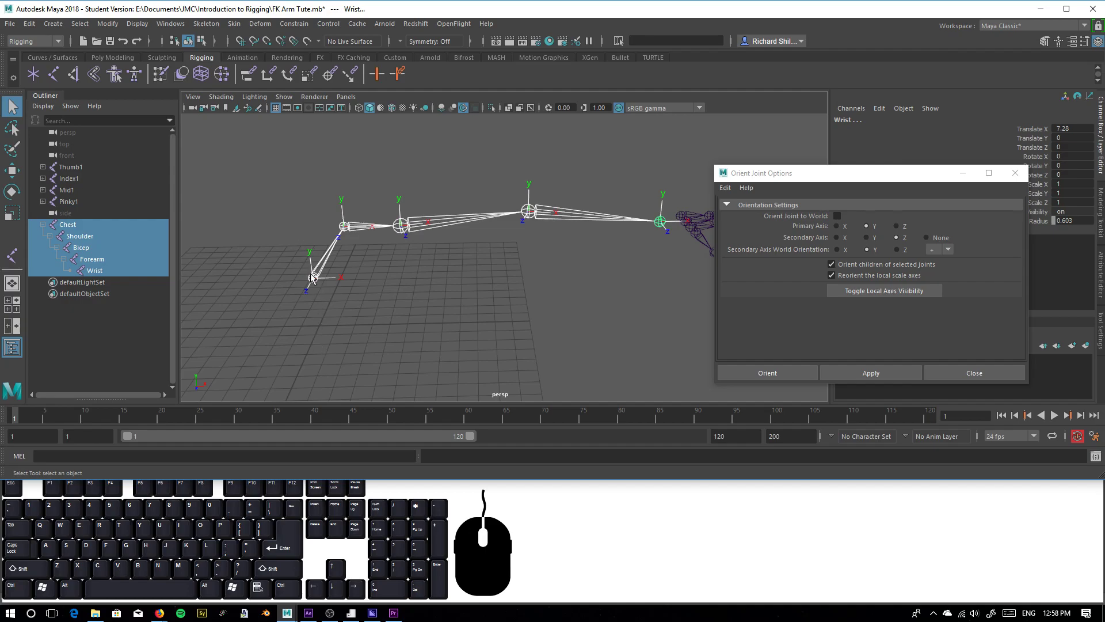
click(845, 229)
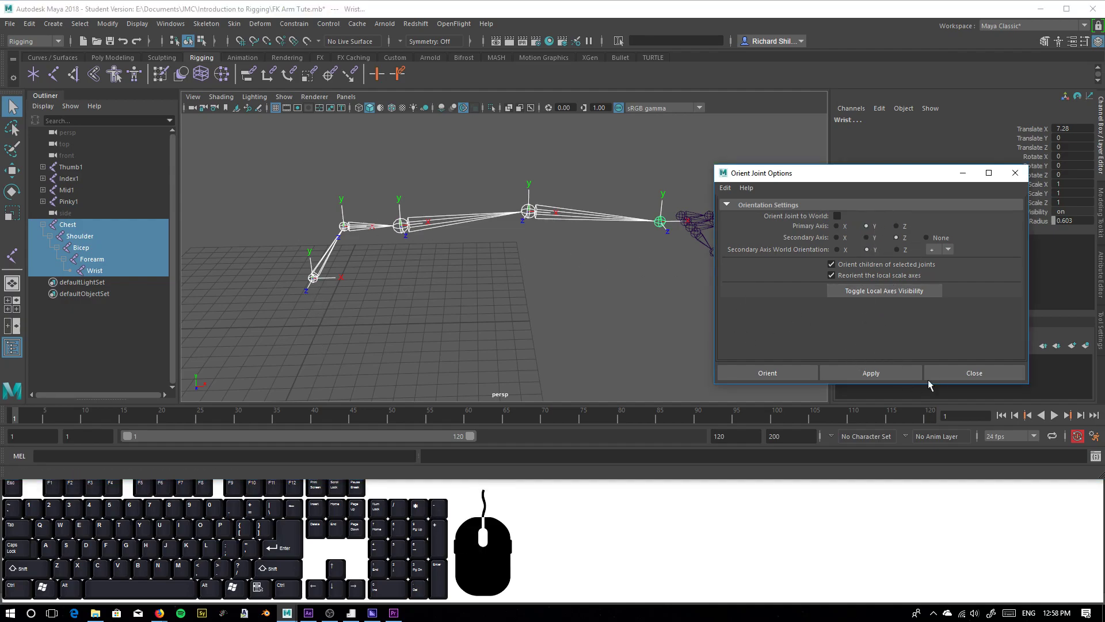
click(852, 373)
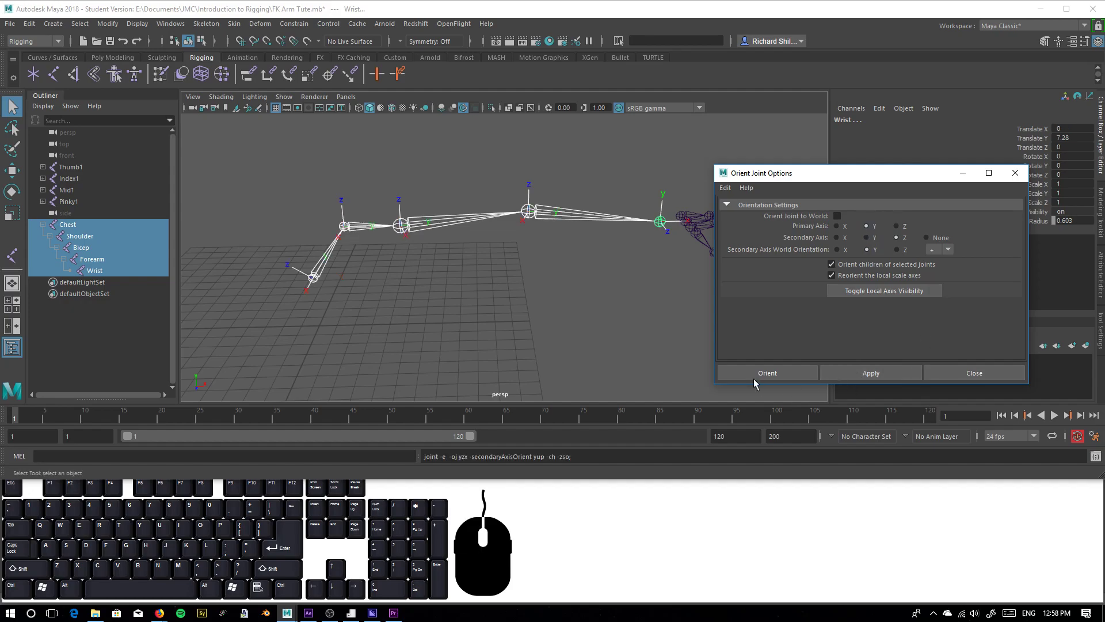
Examine the Wrist joint's local axes in comparison with those of the other arm joints
click(662, 223)
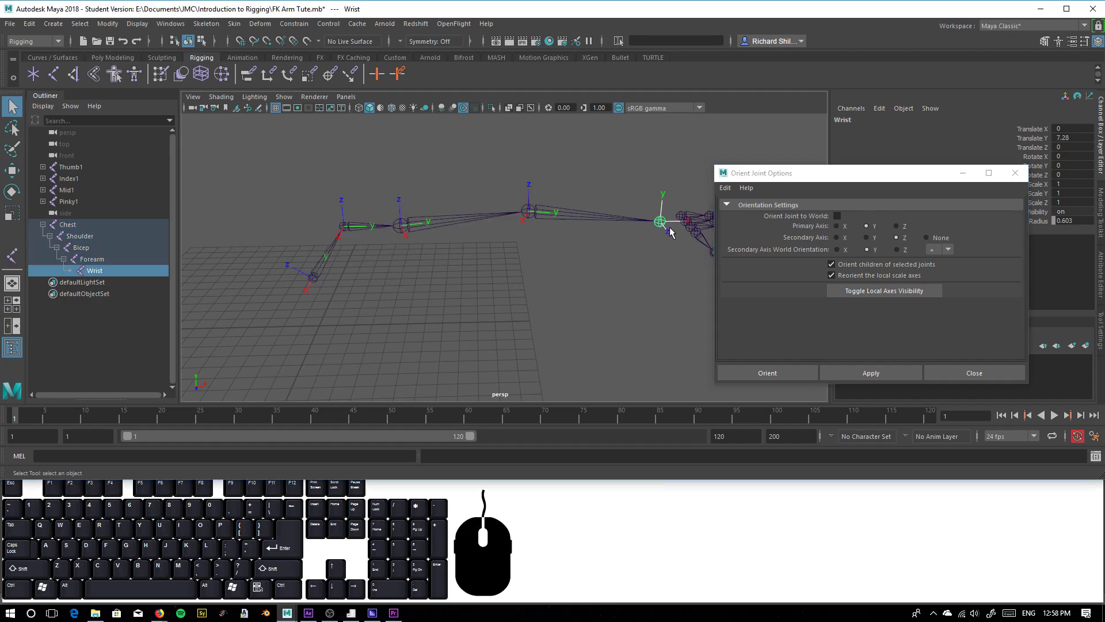
drag(806, 173, 505, 279)
alt+middle_drag(675, 241, 656, 175)
alt+drag(657, 175, 281, 186)
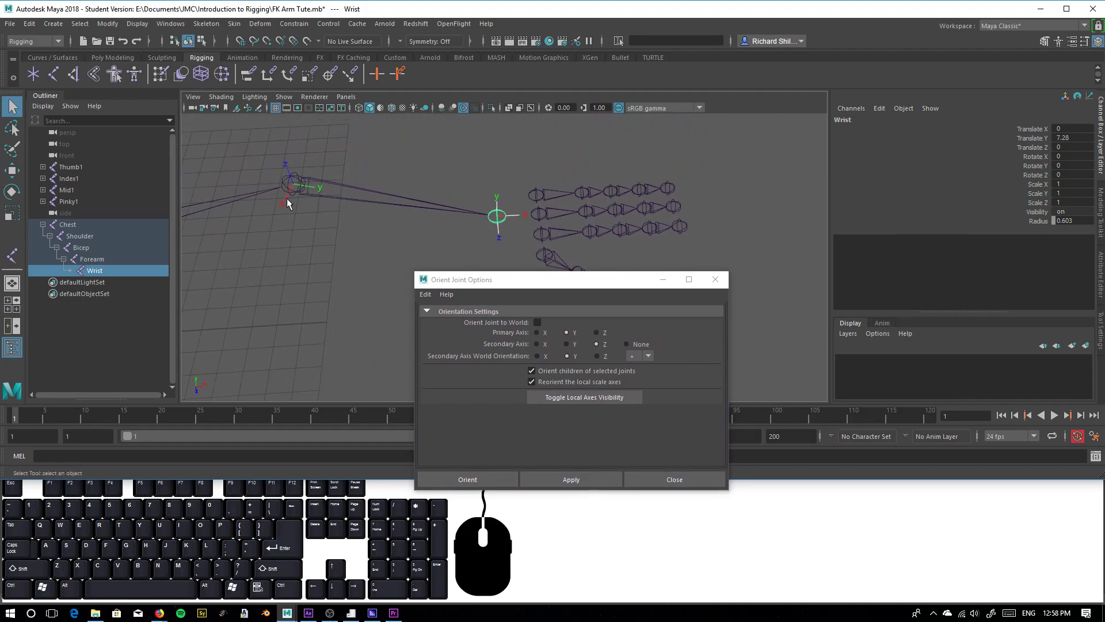
alt+middle_drag(348, 199, 550, 185)
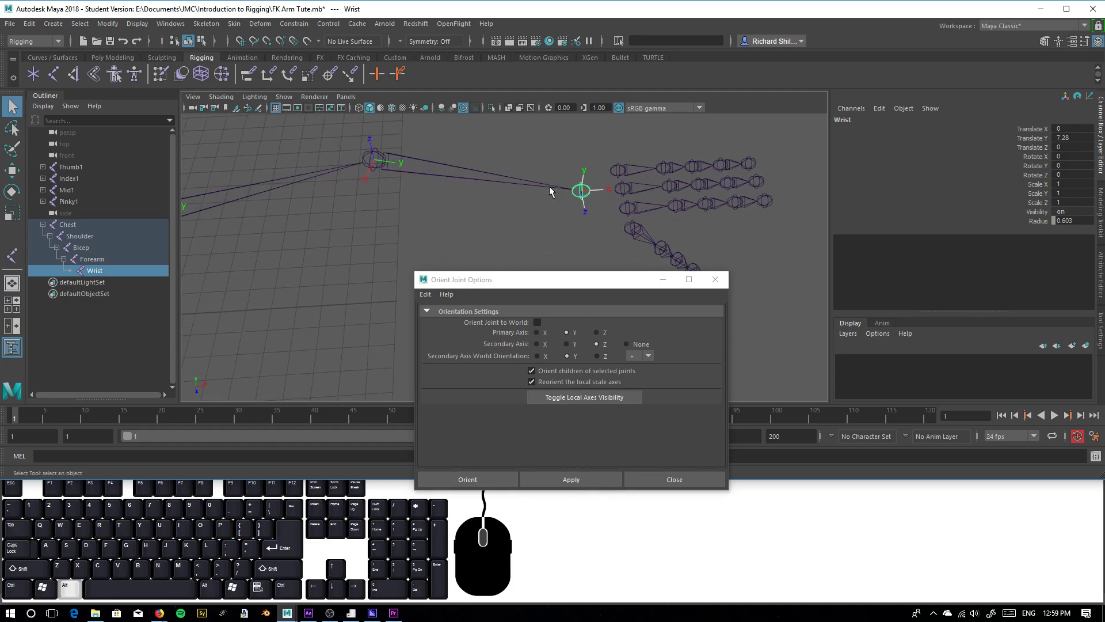
alt+middle_drag(485, 205, 479, 230)
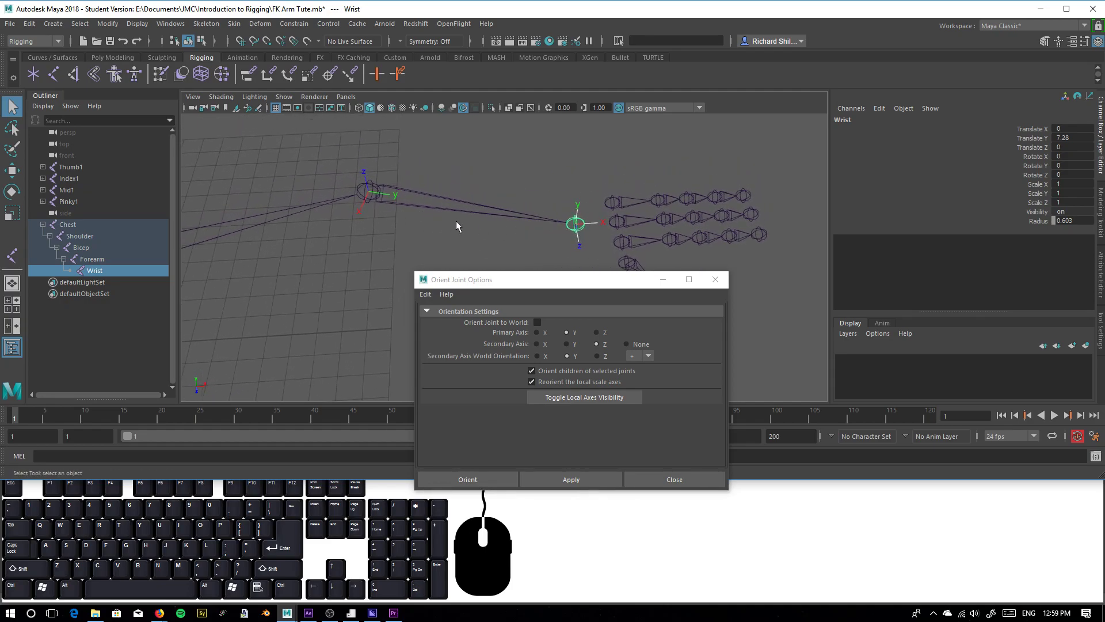
alt+middle_drag(302, 265, 428, 220)
scroll(313, 258, down, 2)
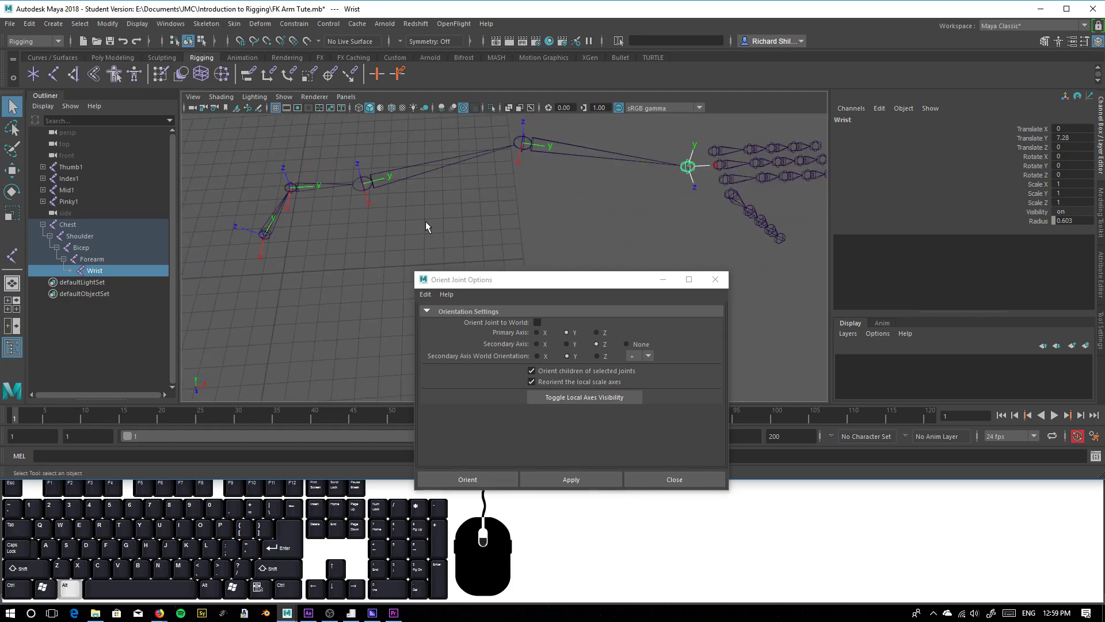
click(308, 265)
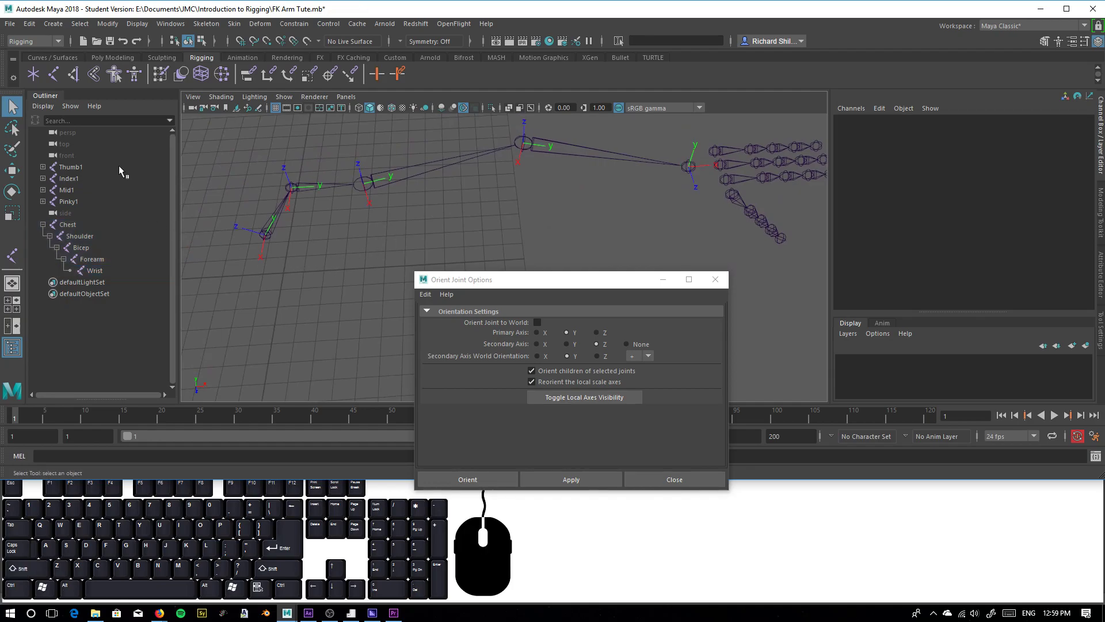
Create a locator and match its position and rotation to the Forearm joint
click(32, 74)
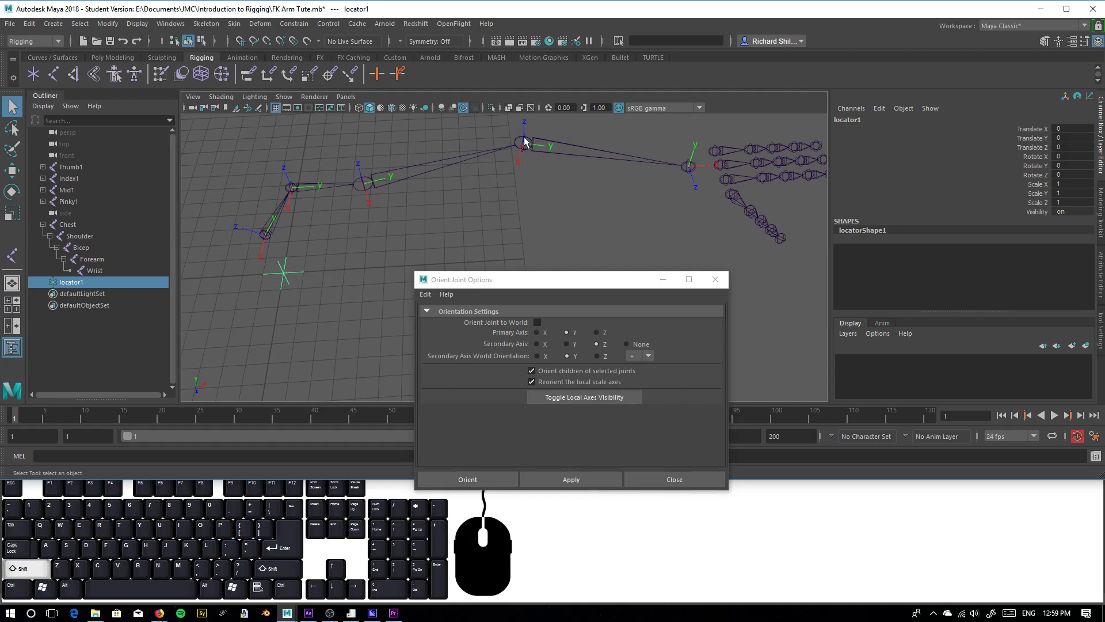
shift+click(523, 141)
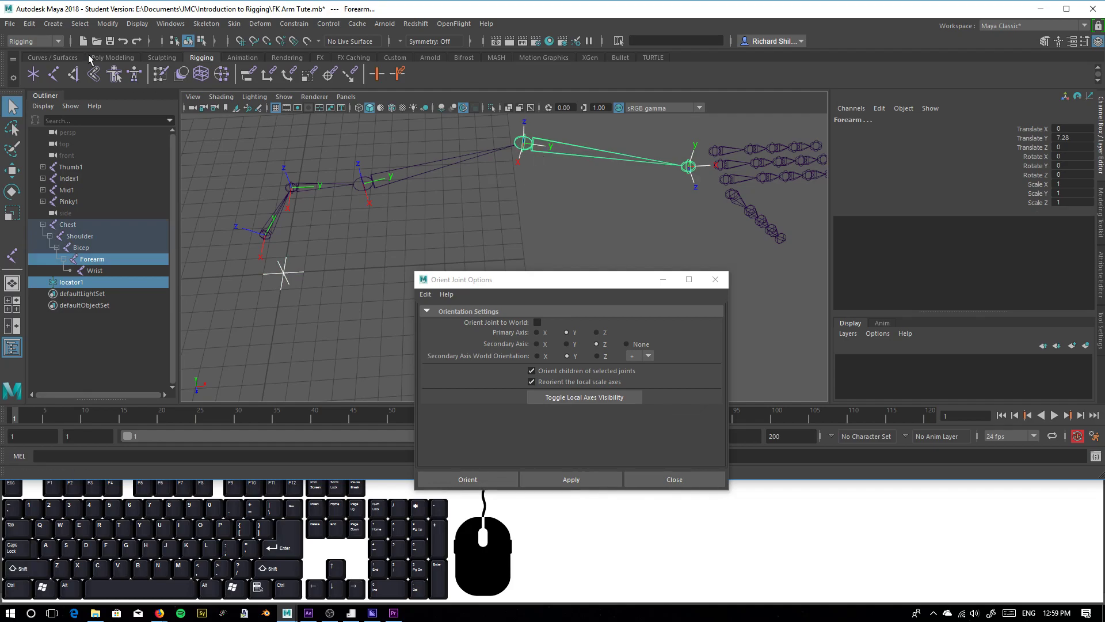
drag(109, 24, 291, 102)
alt+drag(534, 155, 443, 182)
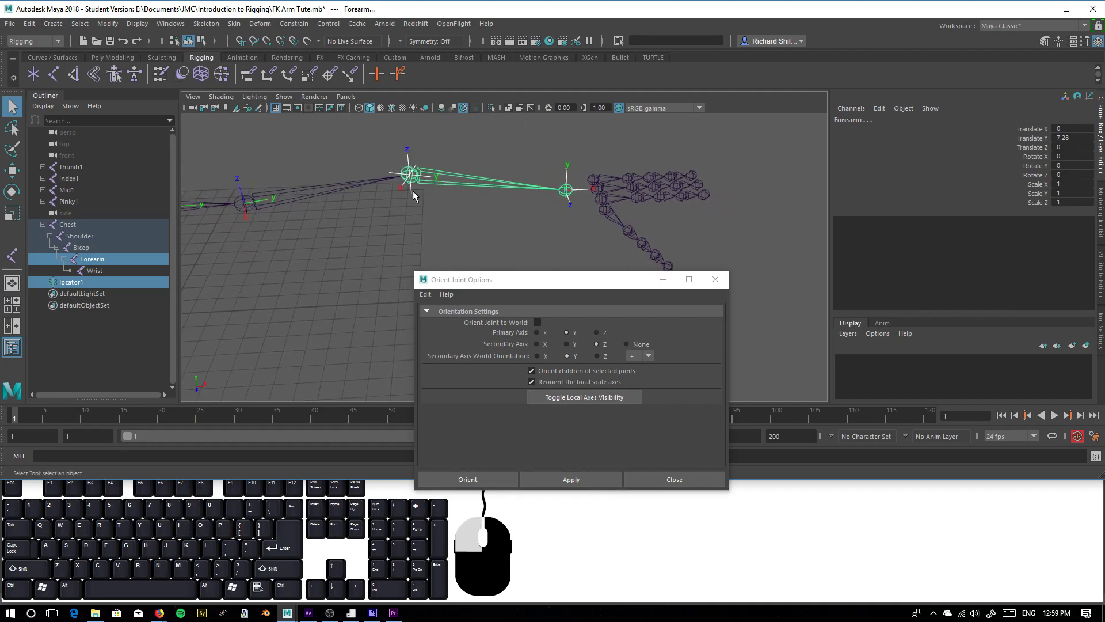
Match only the locator's translation to the Wrist joint, keeping the Forearm joint's rotation
click(416, 194)
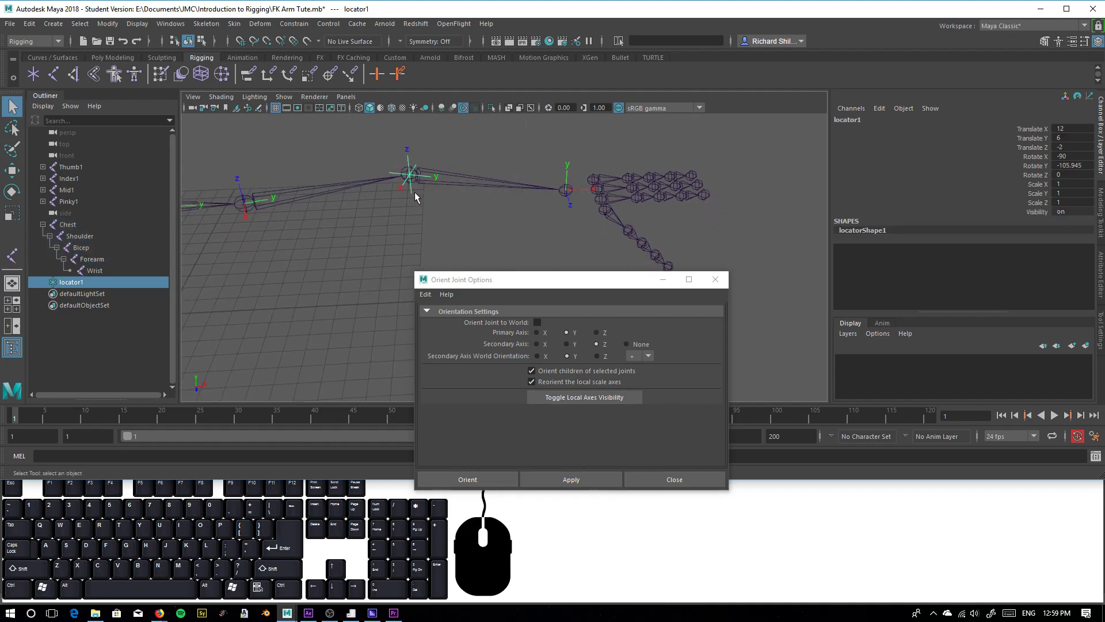
shift+click(566, 191)
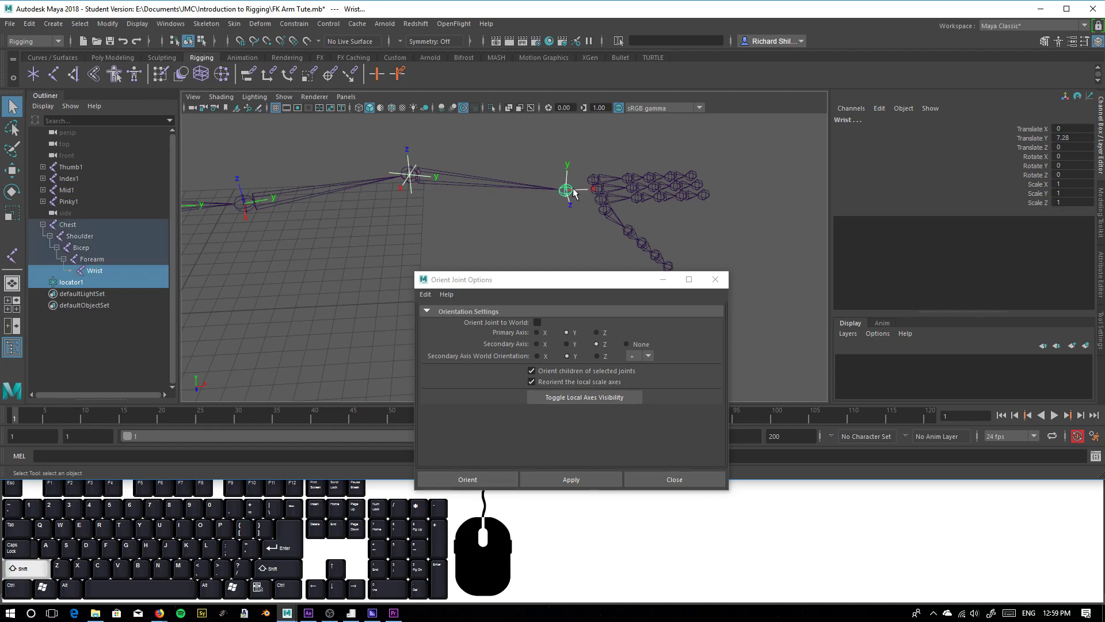
drag(46, 26, 291, 113)
alt+drag(528, 187, 596, 192)
alt+scroll(487, 190, up, 2)
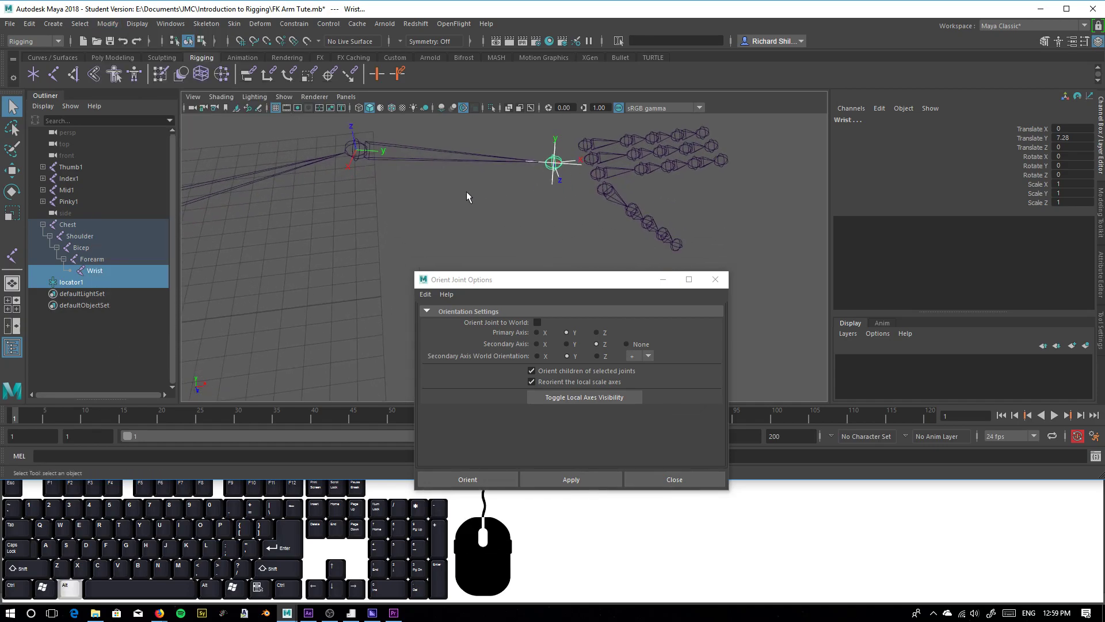
alt+middle_drag(523, 175, 436, 187)
alt+right_drag(437, 188, 492, 218)
alt+middle_drag(461, 149, 482, 207)
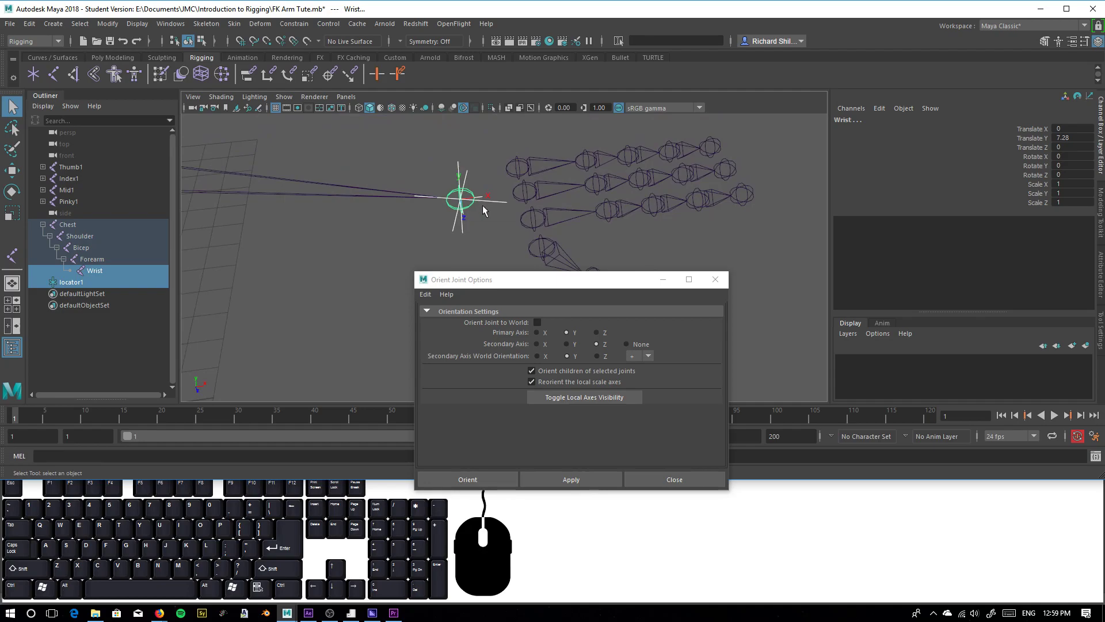
Match the Wrist joint's rotation to the locator
click(482, 209)
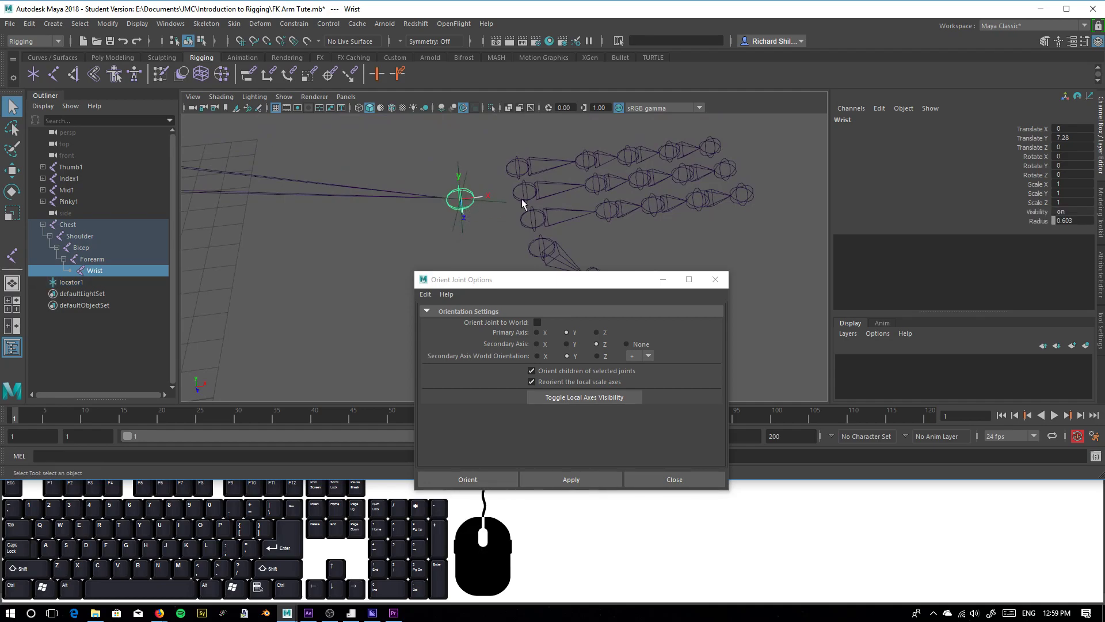
click(450, 212)
click(449, 210)
shift+click(504, 205)
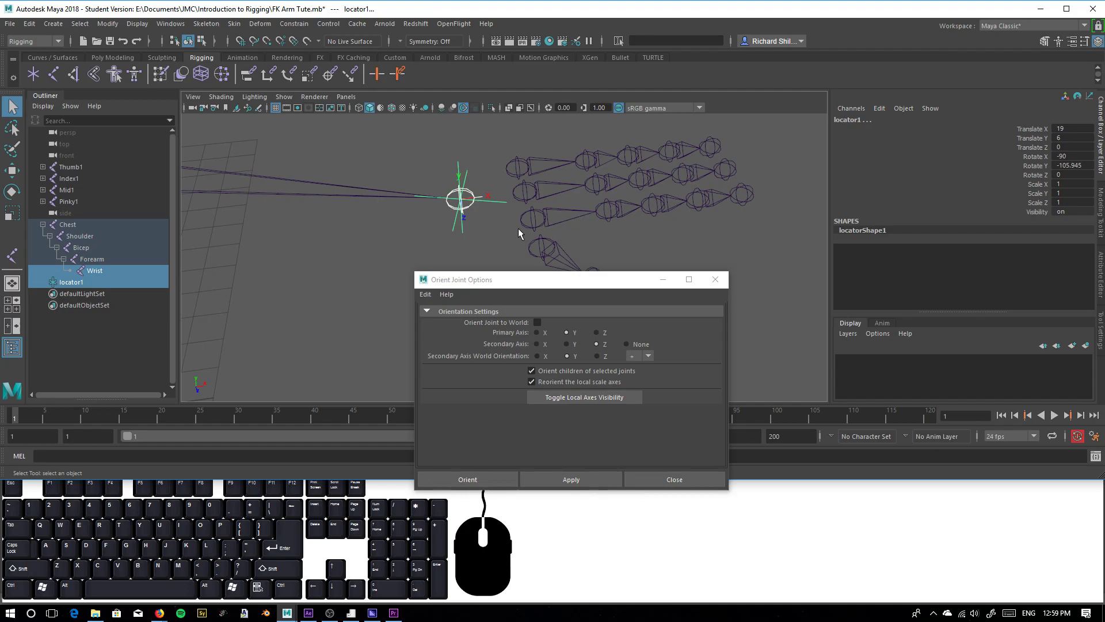
drag(130, 25, 270, 98)
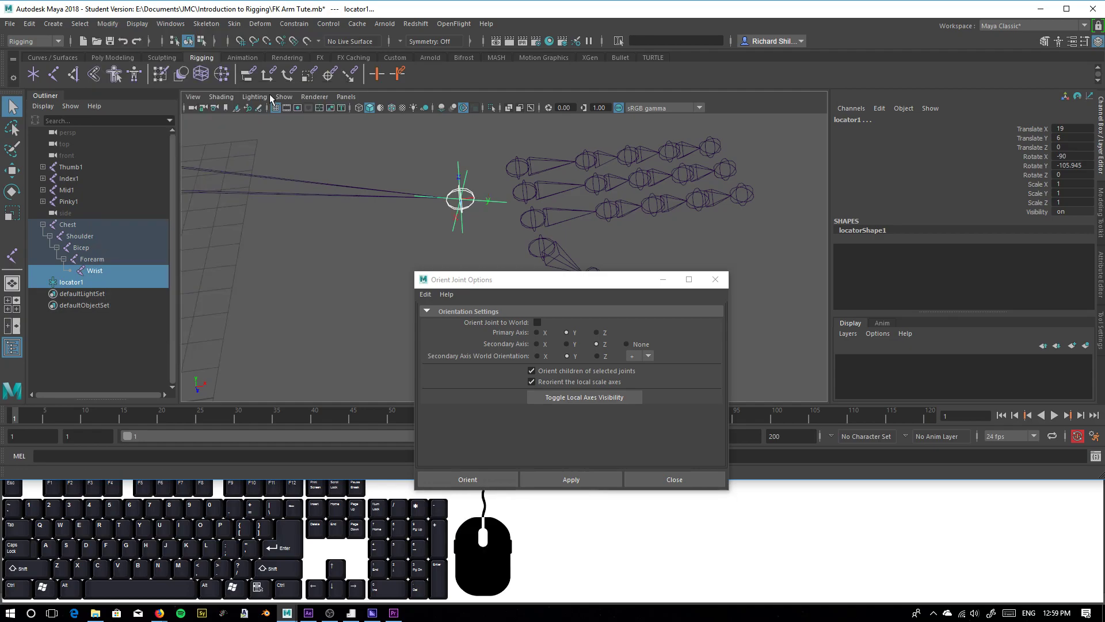
click(509, 233)
alt+middle_drag(475, 210, 530, 195)
alt+scroll(527, 197, down, 5)
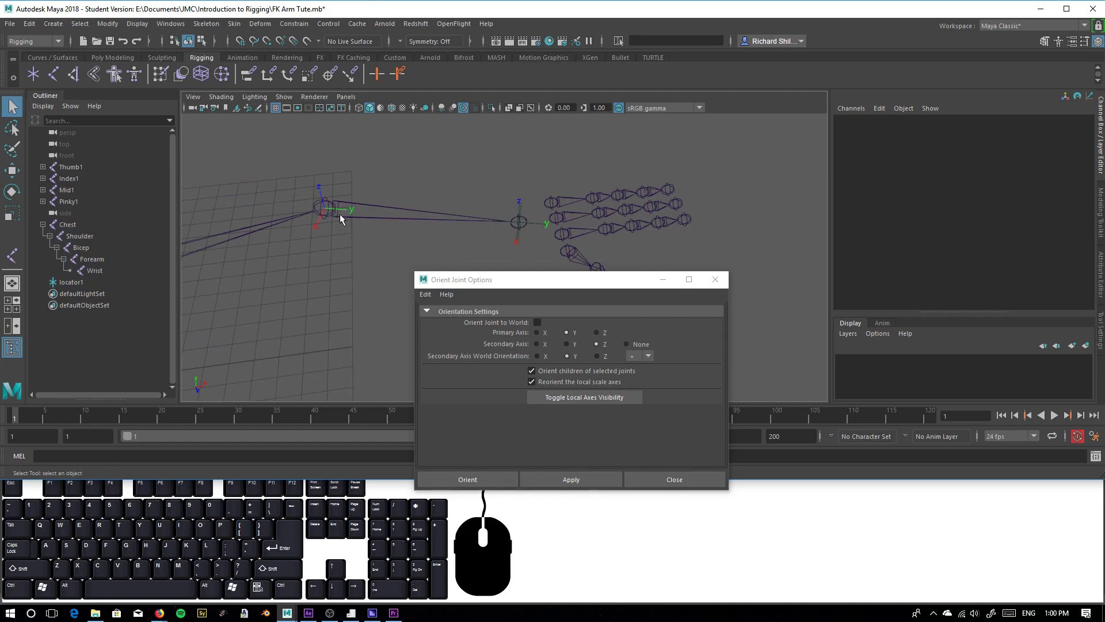
Freeze the Wrist joint's rotation and deselect the joint
alt+right_drag(530, 201, 567, 268)
click(546, 189)
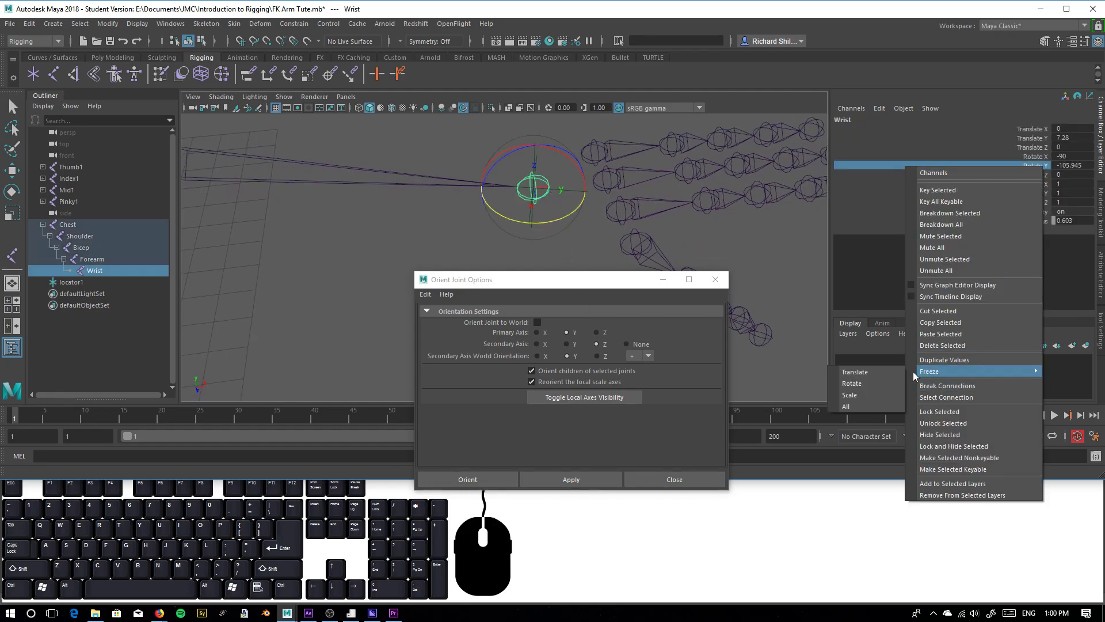
click(941, 391)
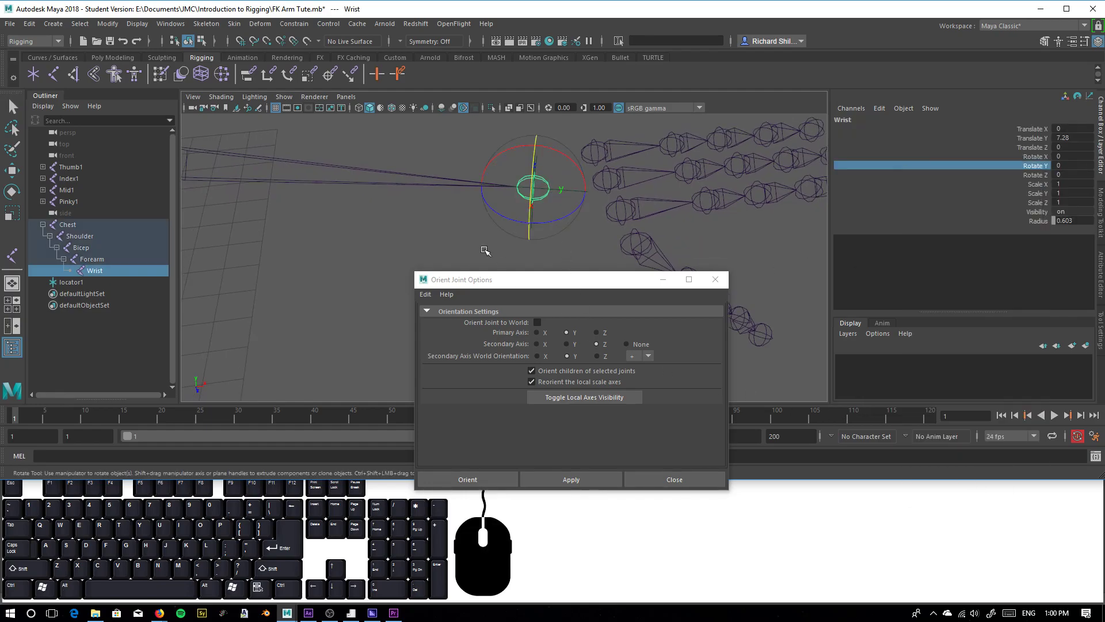
click(349, 249)
key(q)
scroll(511, 236, down, 2)
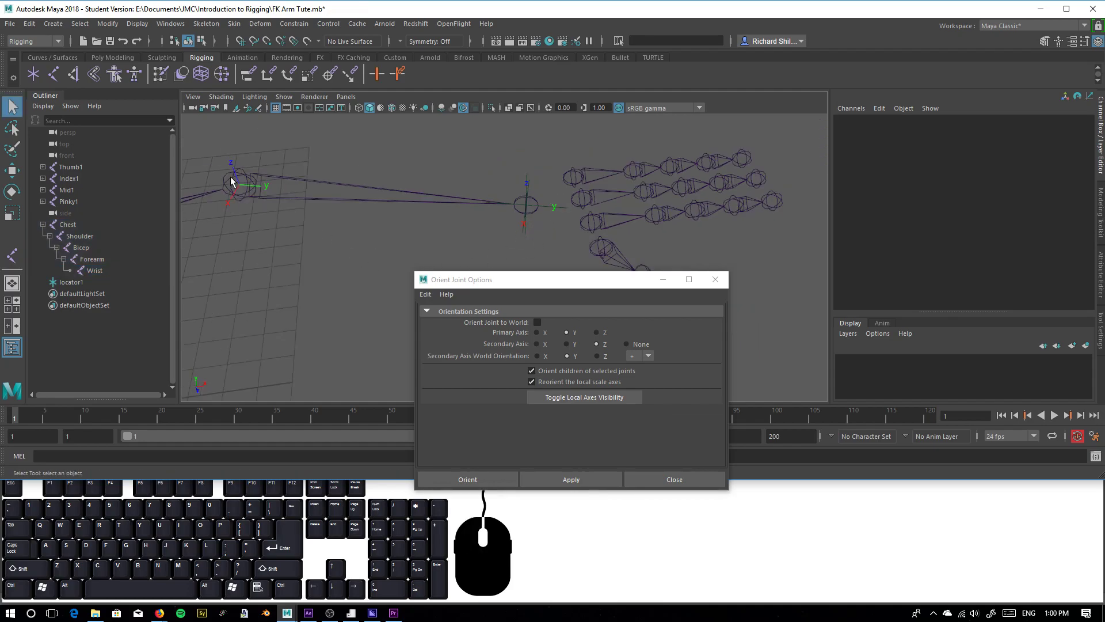
Delete the locator at the Wrist joint
click(564, 209)
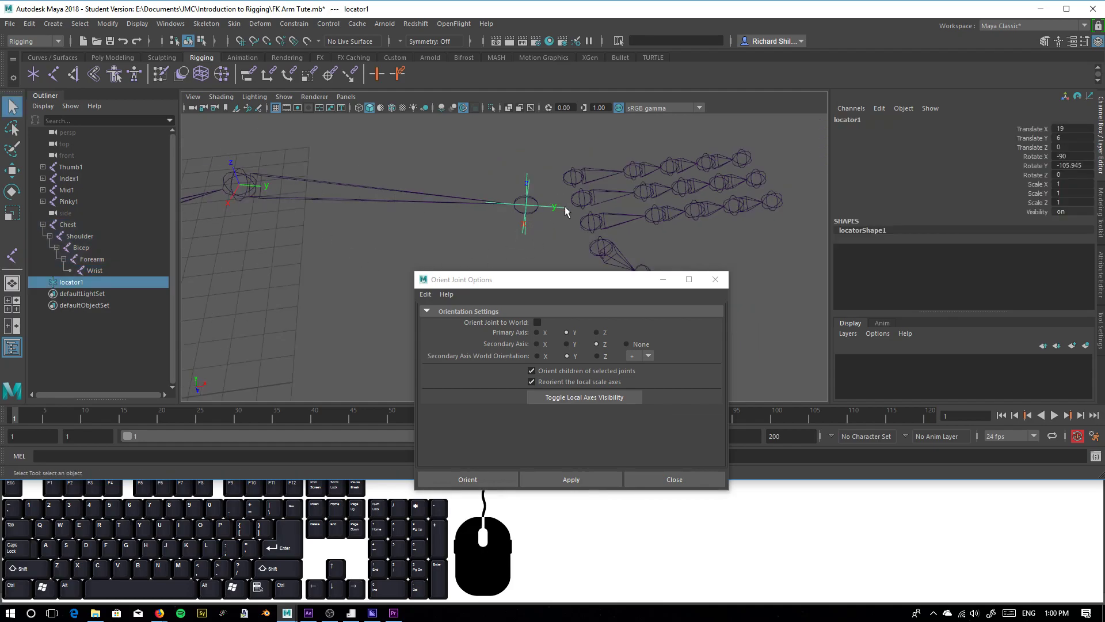
key(Delete)
Orient only the Chest joint to the world, excluding its child joints, and deselect it
alt+drag(385, 217, 450, 237)
alt+drag(331, 242, 305, 247)
click(305, 247)
click(306, 249)
click(305, 248)
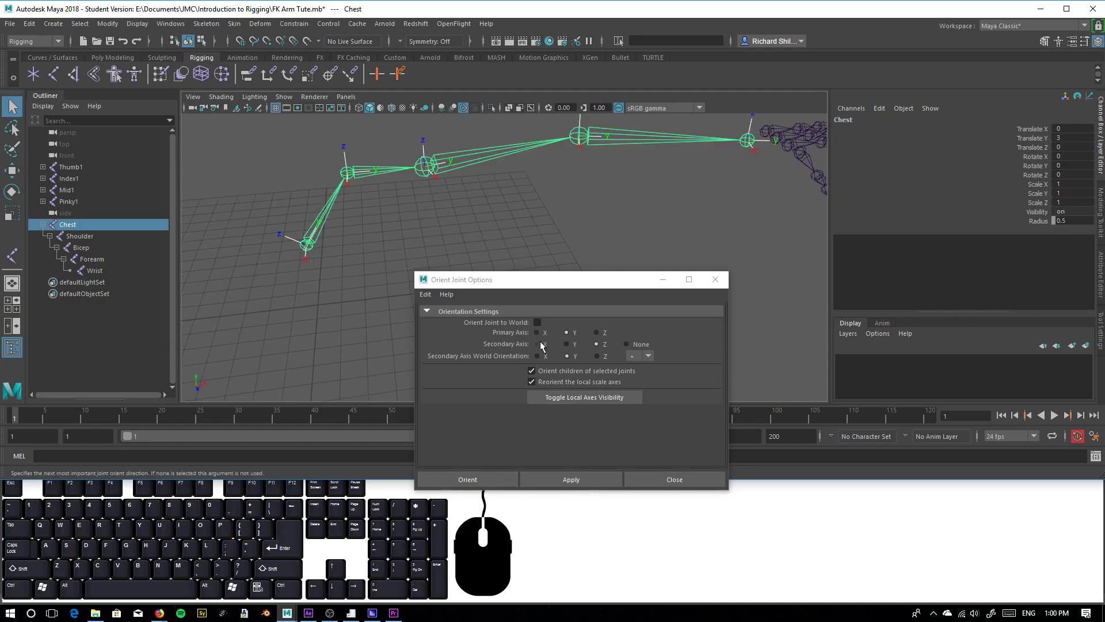
click(537, 323)
click(564, 372)
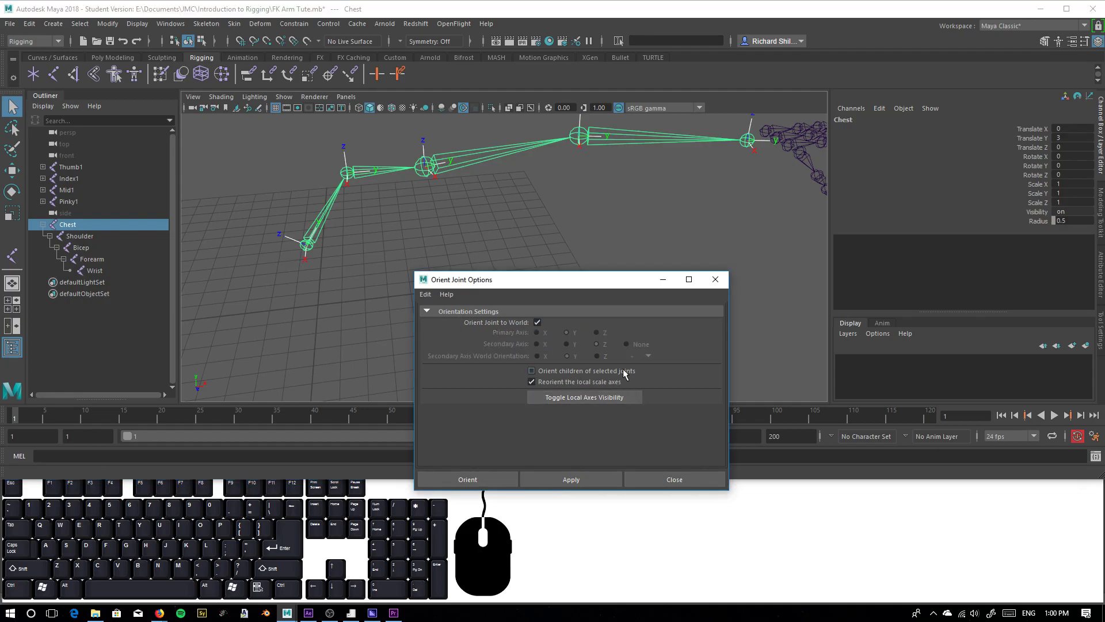
click(564, 480)
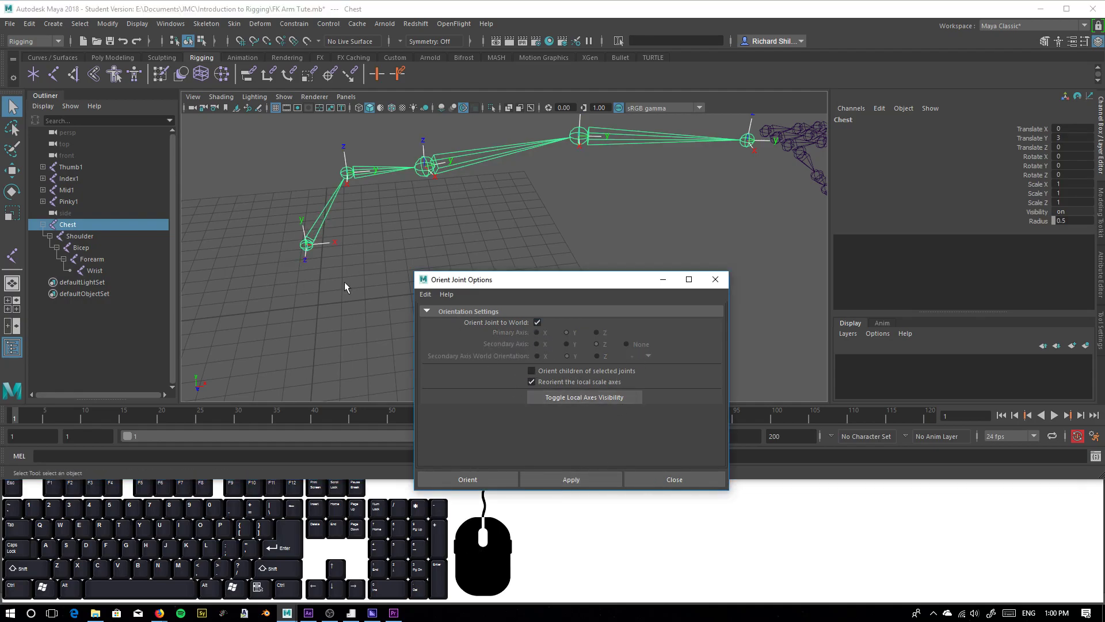
click(327, 284)
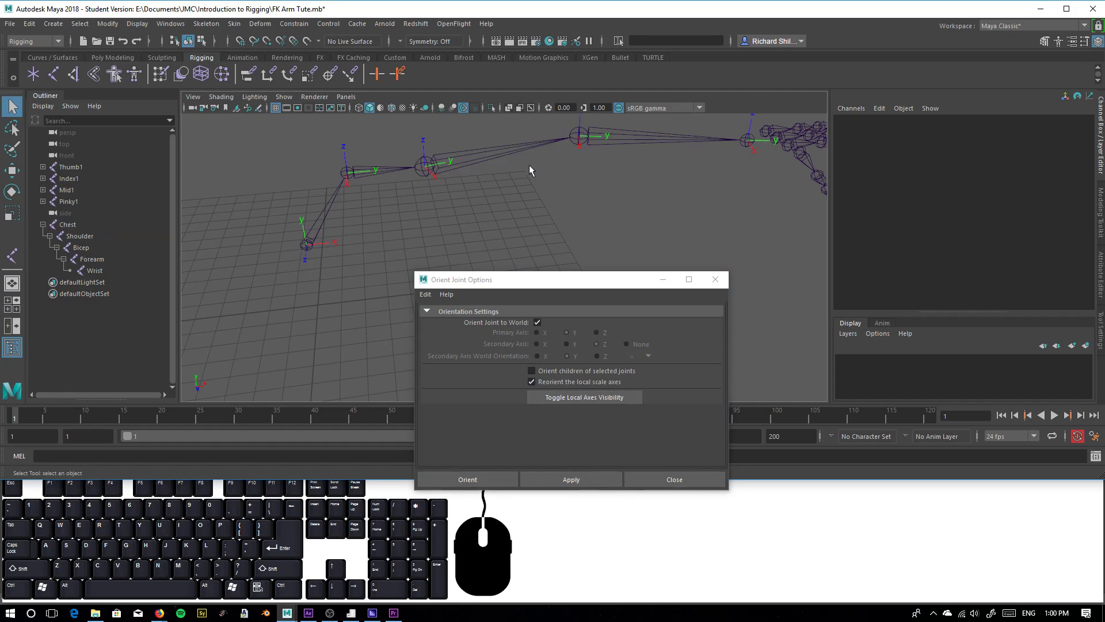
alt+drag(286, 288, 327, 257)
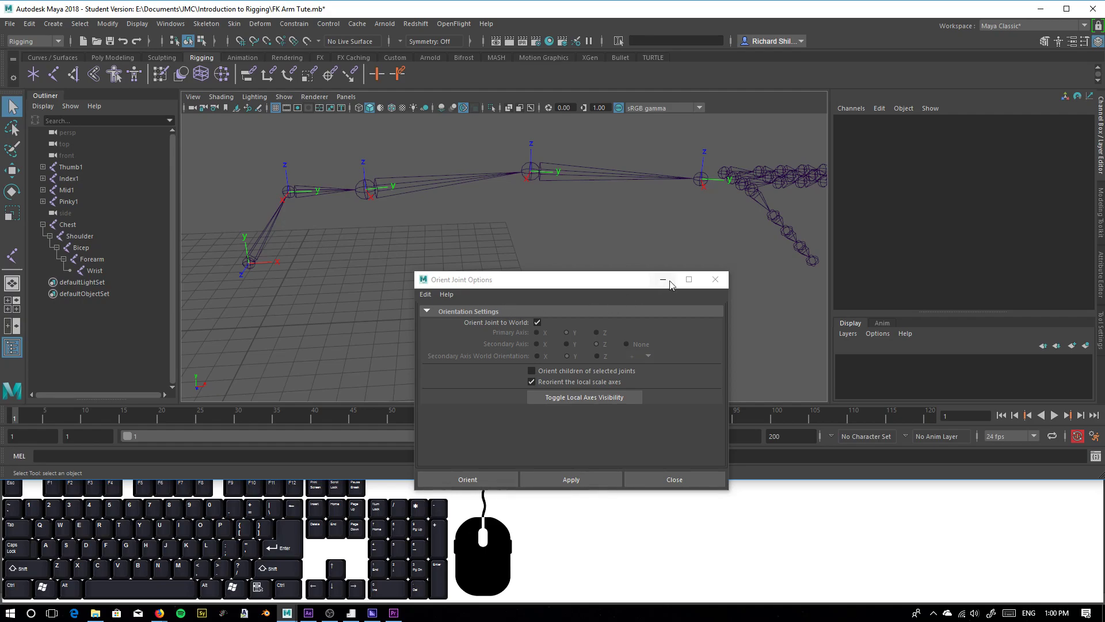
drag(614, 280, 704, 270)
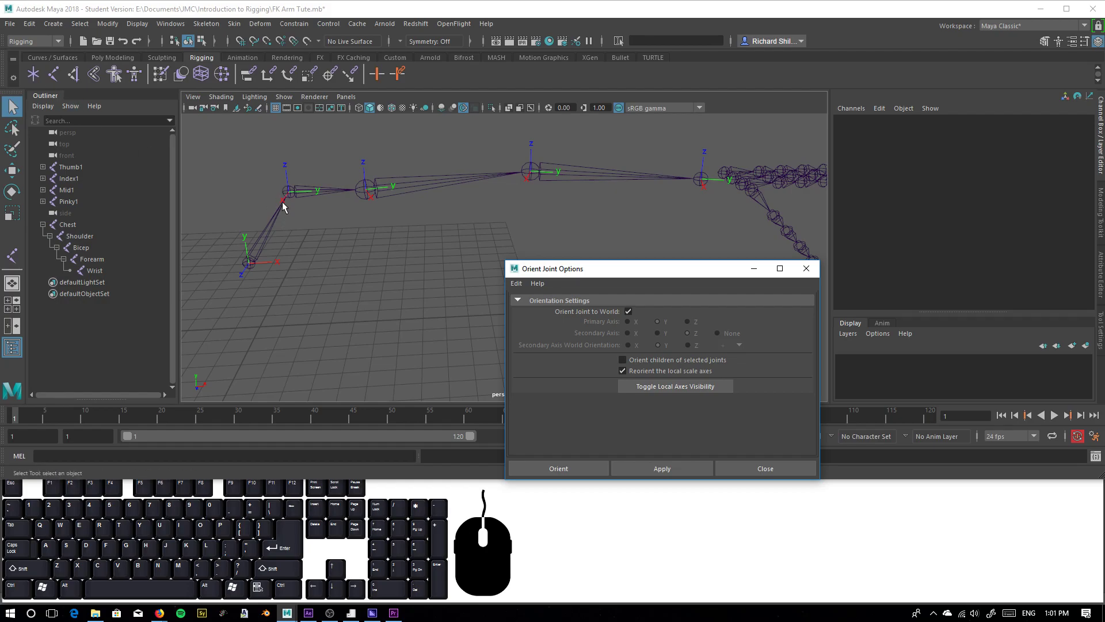
alt+middle_drag(328, 301, 365, 292)
click(299, 324)
alt+middle_drag(298, 320, 320, 308)
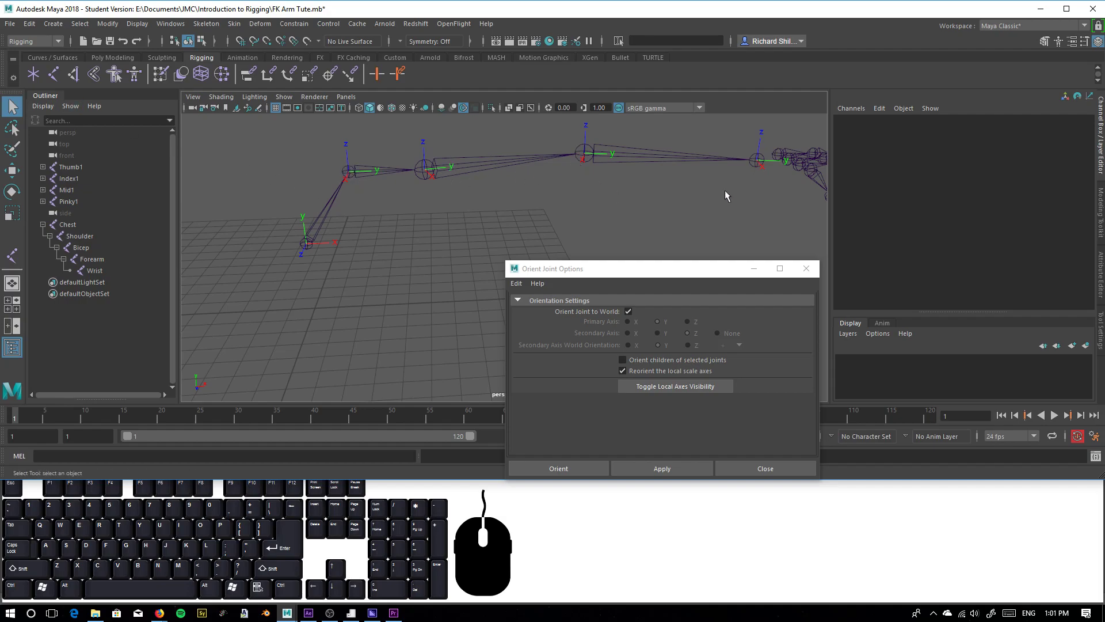
Create four locators at the origin
click(33, 75)
click(32, 76)
click(33, 74)
click(33, 75)
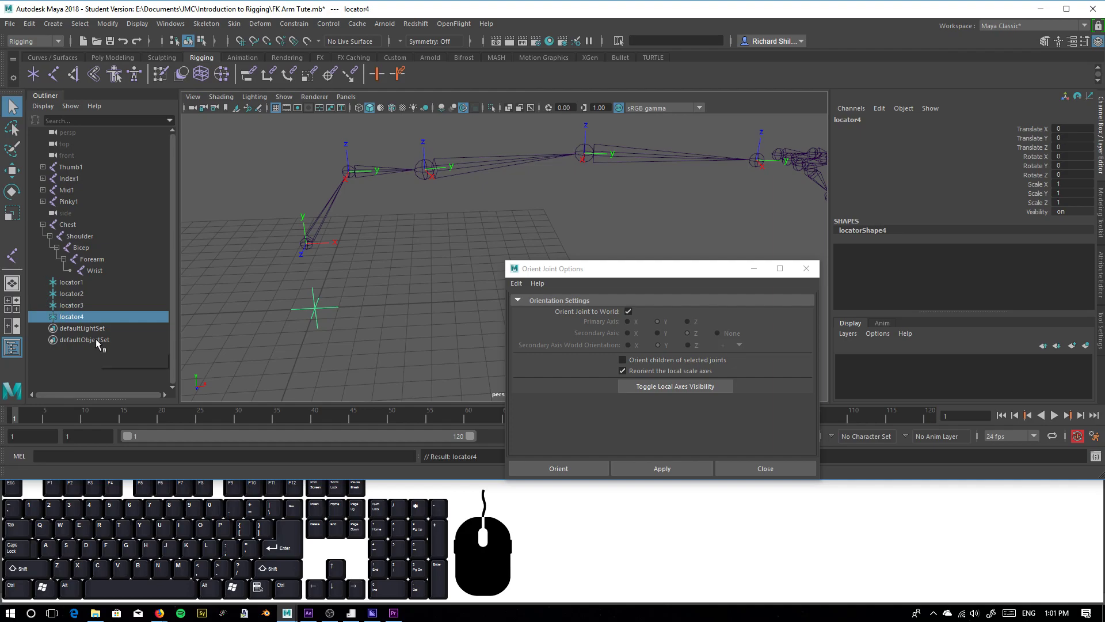
Rename the first locator to CTRLGRP_Shoulder
double_click(73, 282)
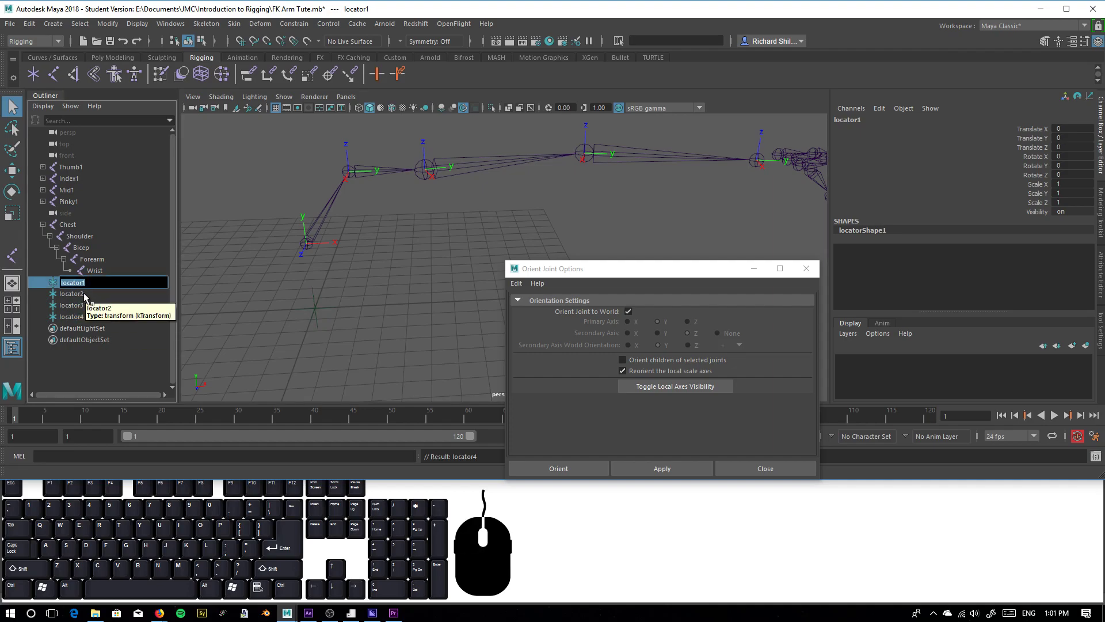
key(shift)
text(CTRLGRP_Shoulder)
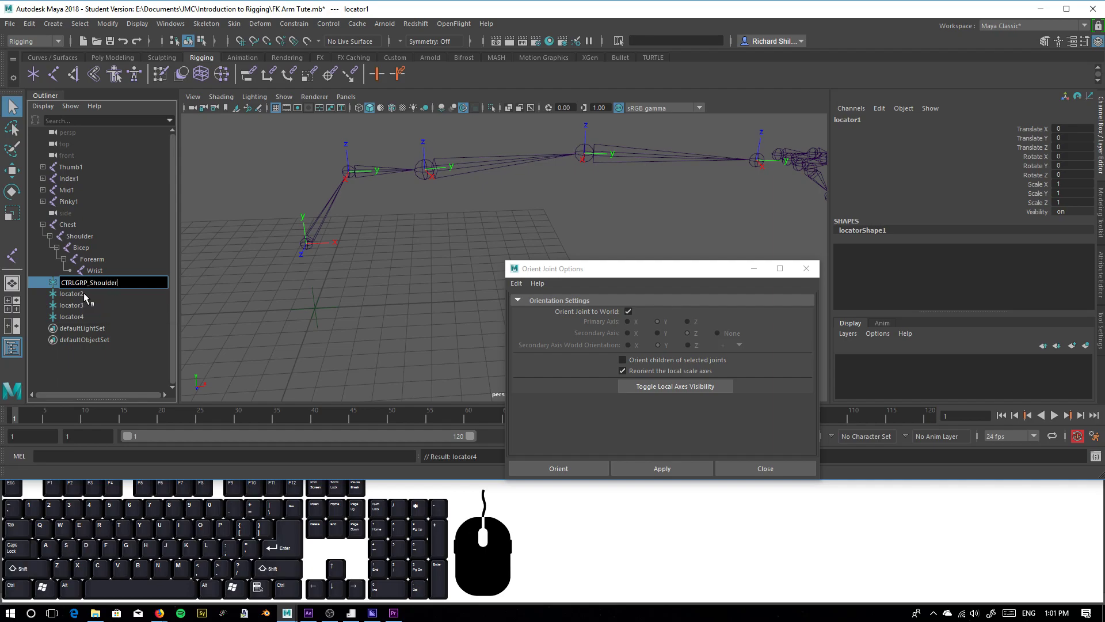
click(153, 303)
Rename the second locator to CTRLGRP_Bicep, reusing the copied CTRLGRP_ prefix
key(ctrl+c)
click(71, 296)
double_click(71, 296)
key(ctrl+v)
key(BackSpace)
key(BackSpace)
key(BackSpace)
key(BackSpace)
key(BackSpace)
key(BackSpace)
key(BackSpace)
key(BackSpace)
text(Bicep)
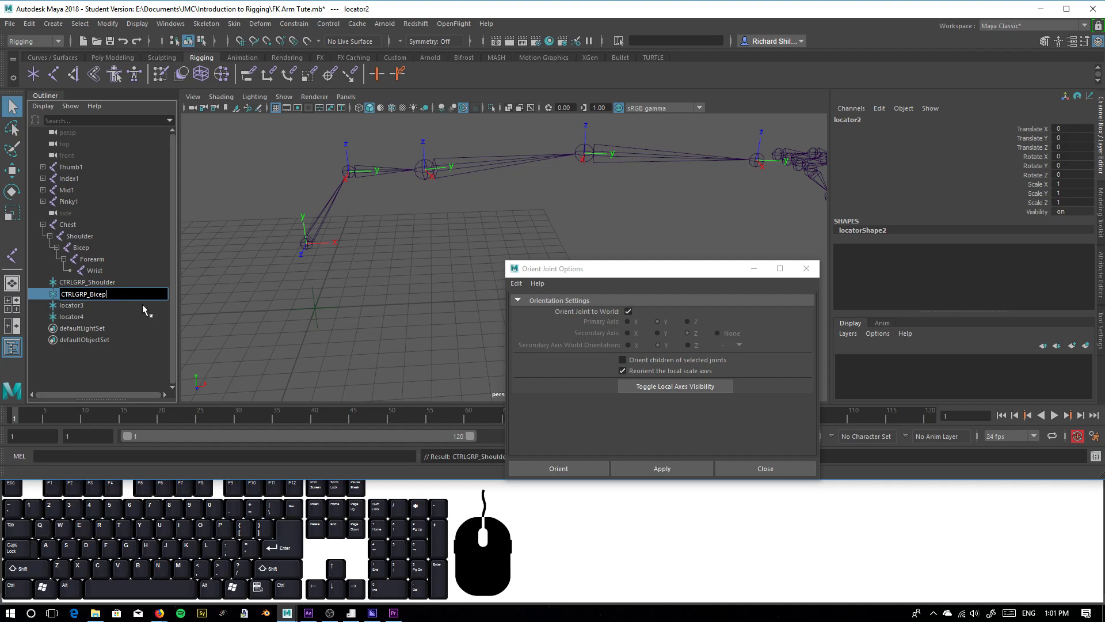
Rename the third locator to CTRLGRP_Forearm, reusing the copied prefix
double_click(87, 305)
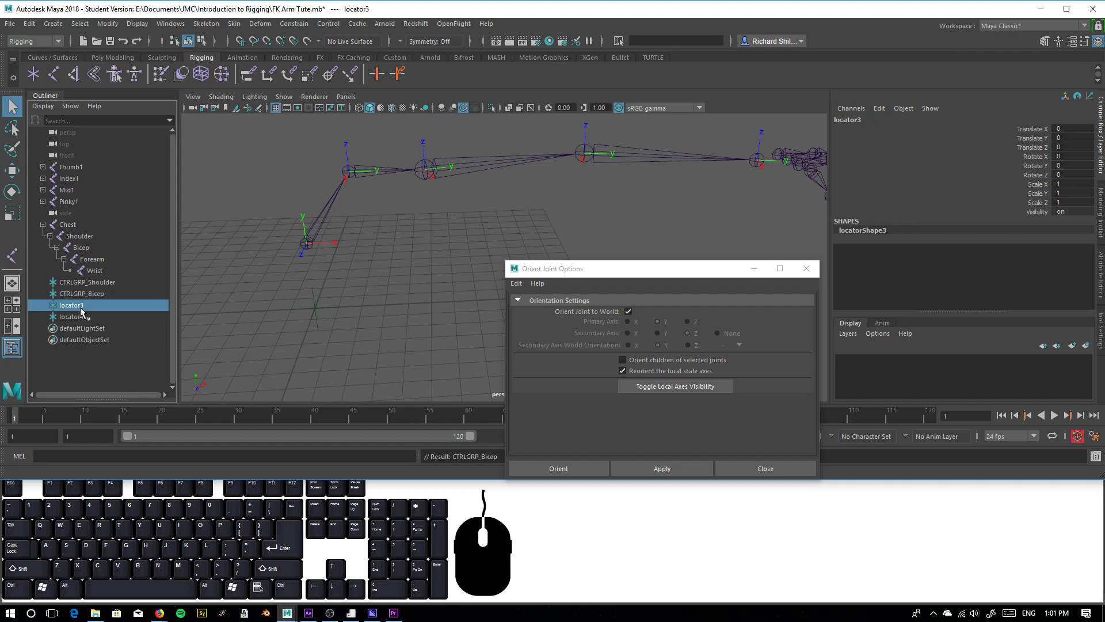
key(ctrl+v)
key(BackSpace)
key(BackSpace)
key(BackSpace)
key(BackSpace)
key(BackSpace)
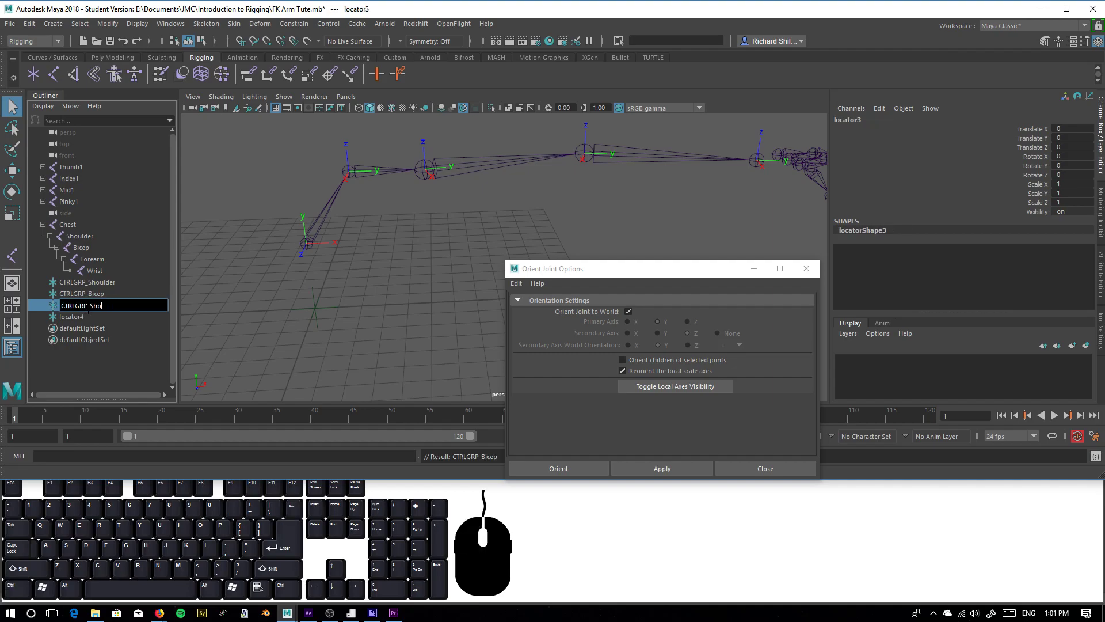
key(BackSpace)
text(Forearm)
key(Return)
Rename the fourth locator to CTRLGRP_Wrist, reusing the copied prefix, and clear the selection
double_click(74, 317)
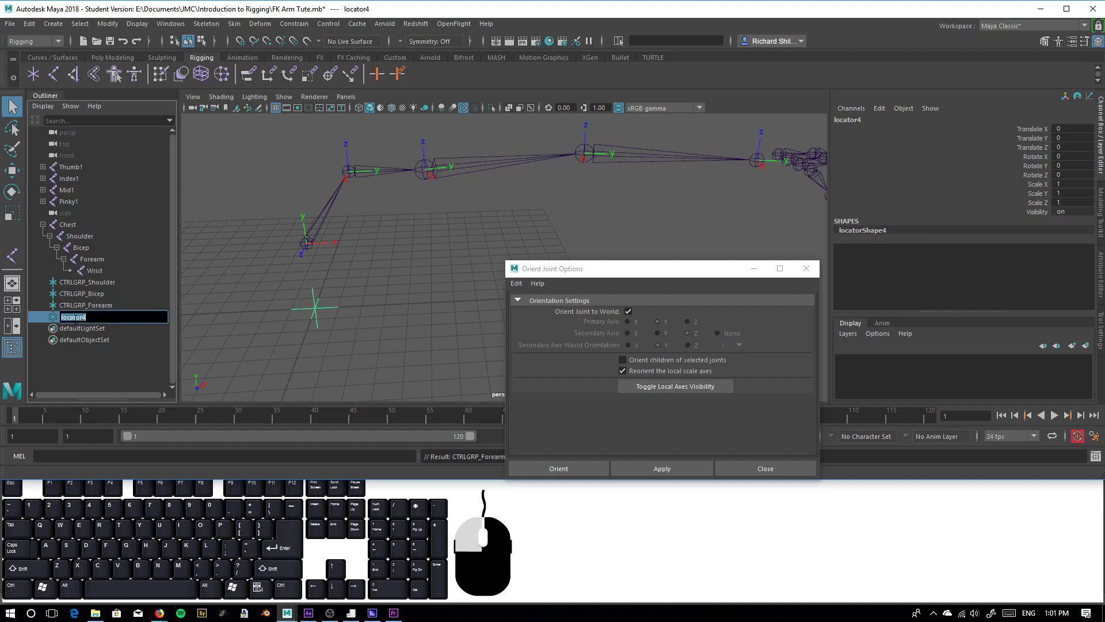
key(ctrl+v)
key(BackSpace)
key(BackSpace)
key(BackSpace)
key(BackSpace)
key(BackSpace)
key(BackSpace)
key(BackSpace)
key(BackSpace)
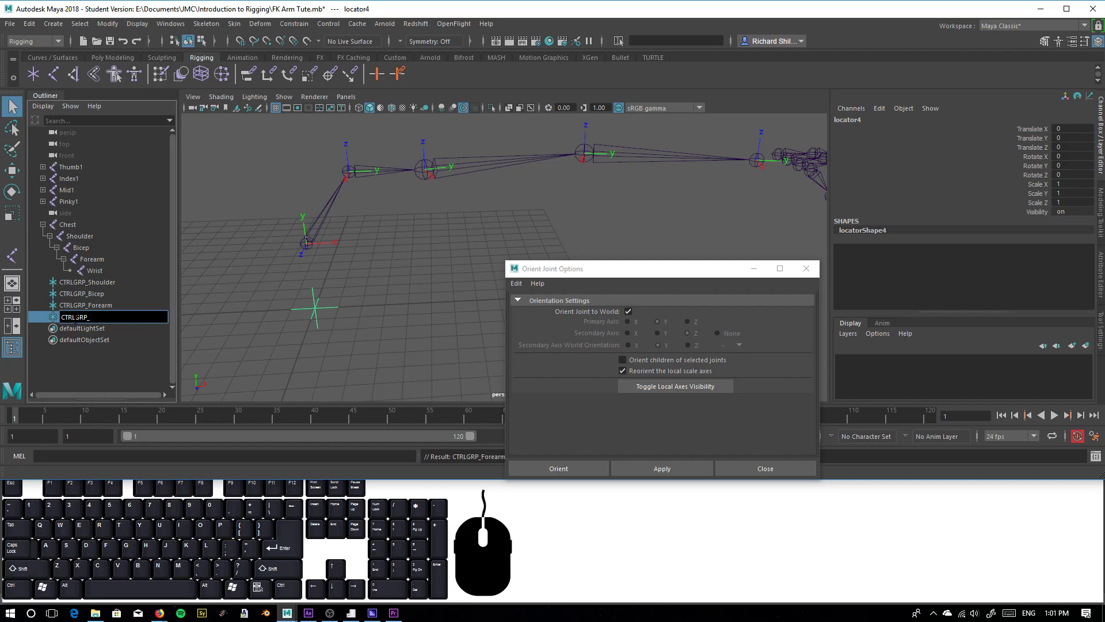
text(Wrist)
key(Return)
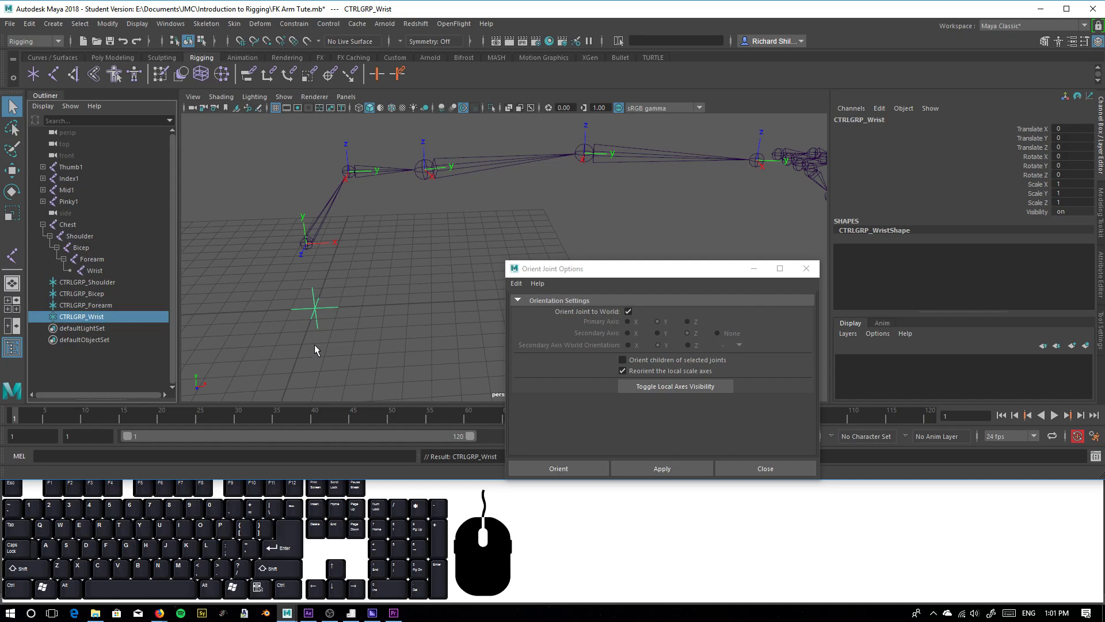
click(335, 280)
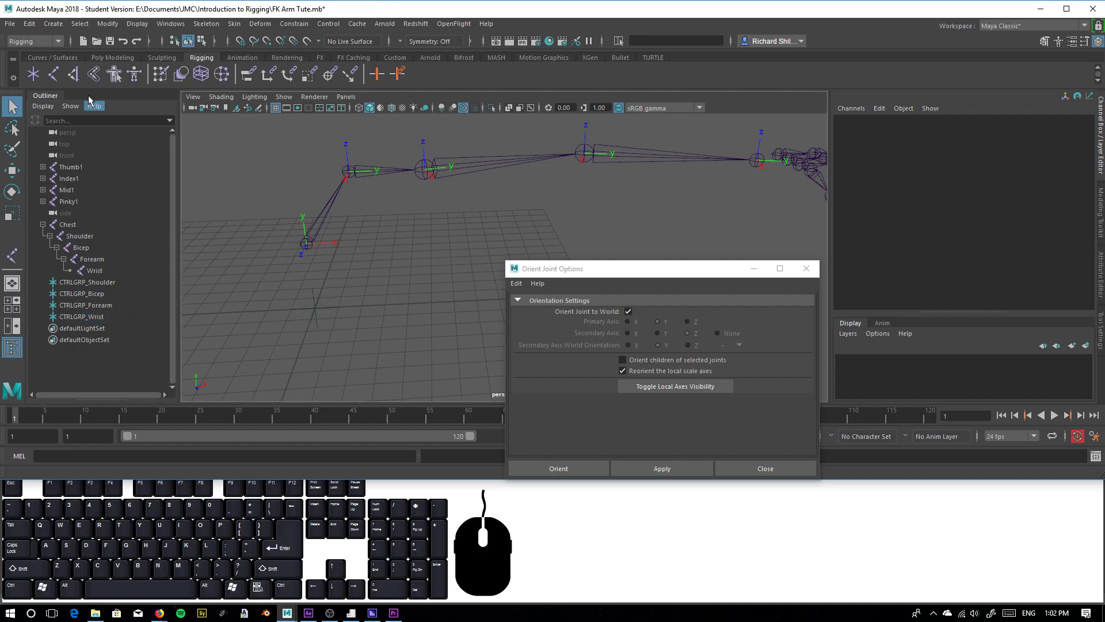
Create four NURBS circles at the origin with the existing circle options
click(39, 57)
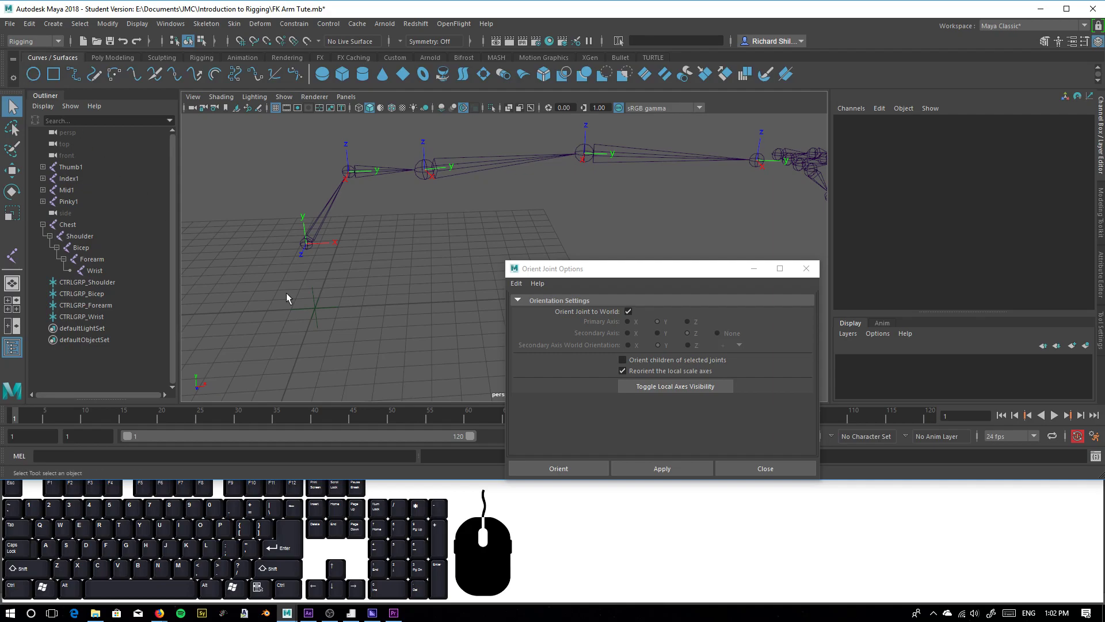
double_click(32, 75)
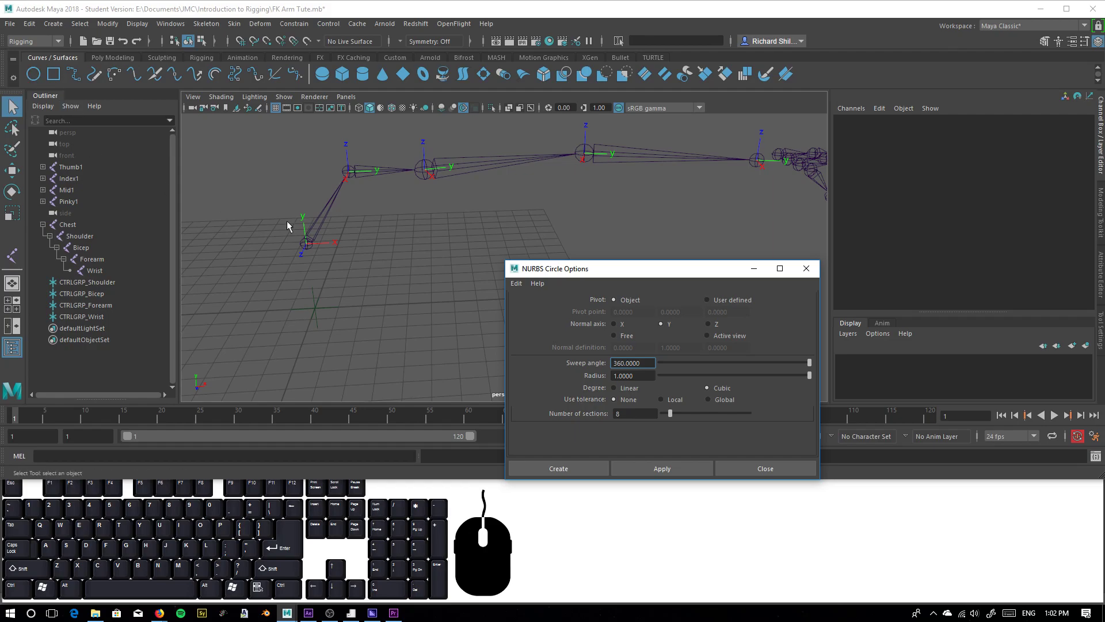
click(806, 268)
click(34, 74)
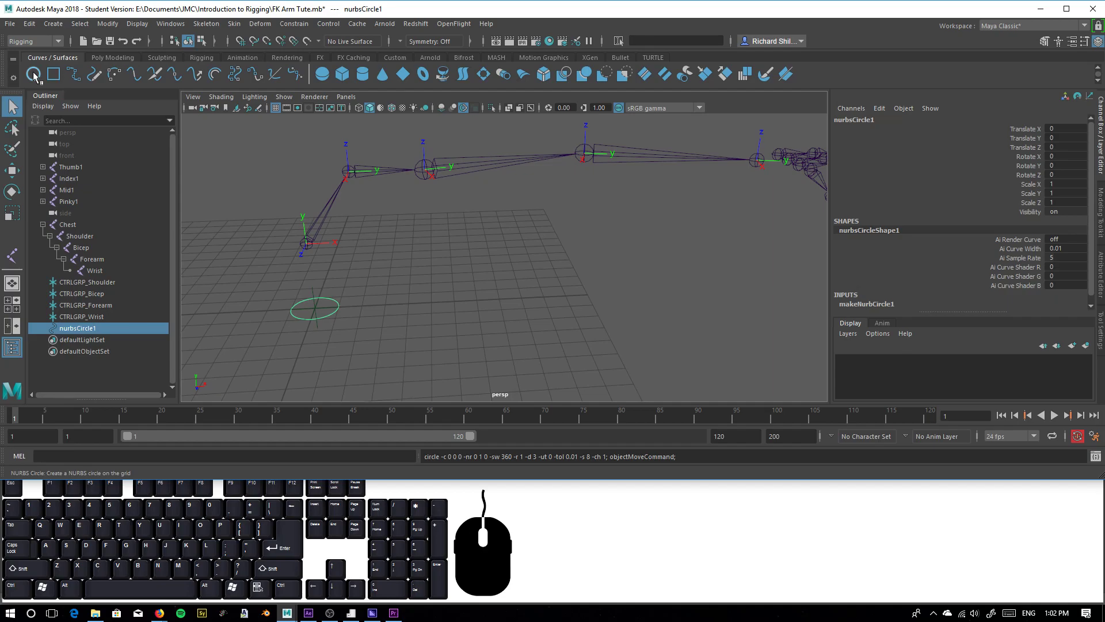
click(33, 77)
click(34, 77)
click(33, 77)
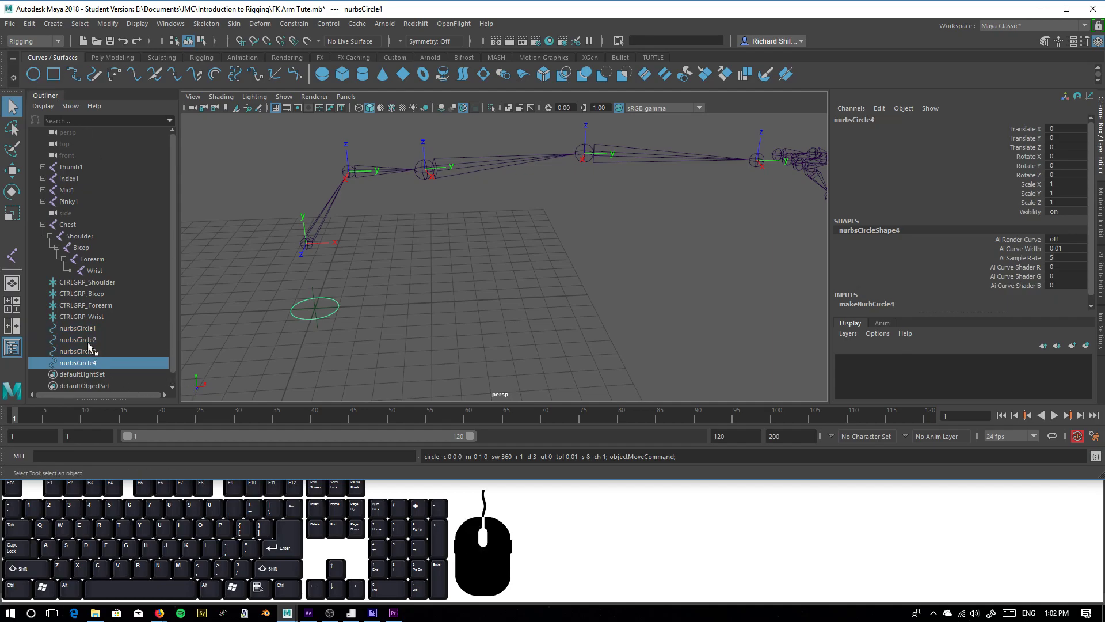
Rename the first NURBS circle to CTRL_Shoulder
click(78, 332)
double_click(74, 330)
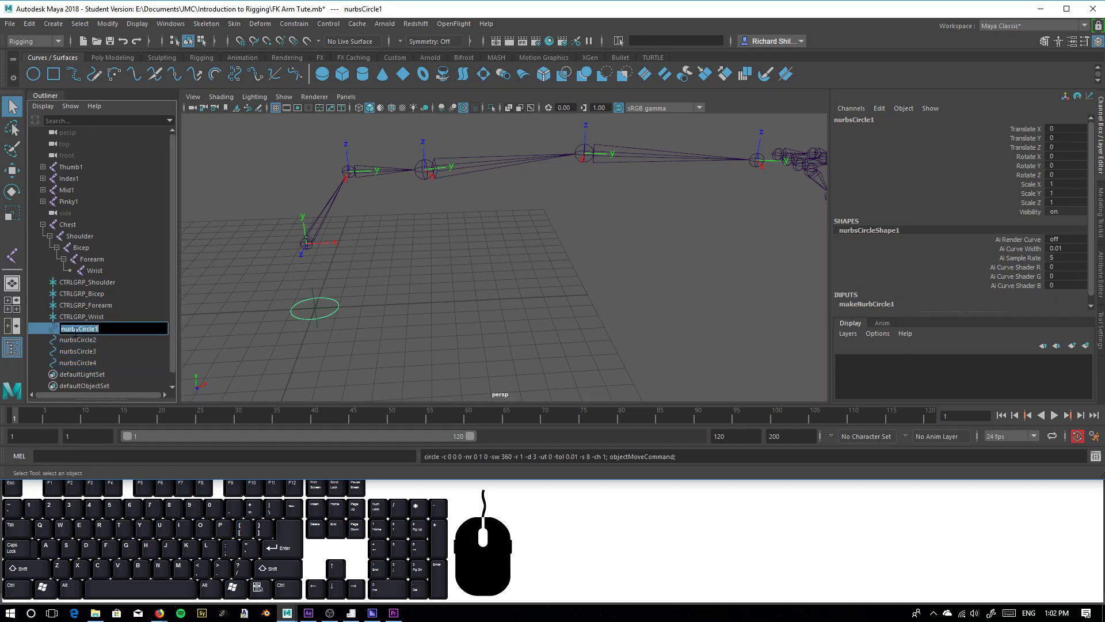
text(CTRL_Shoulder)
Rename the second NURBS circle to CTRL_Bicep
double_click(81, 340)
text(CTRL)
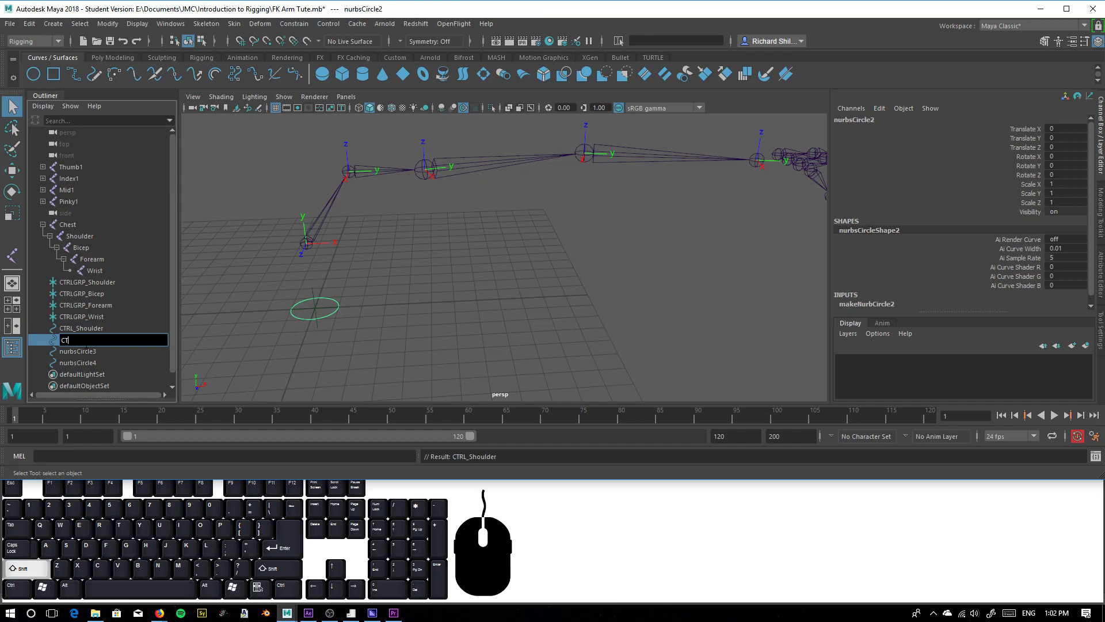
text(_Bi)
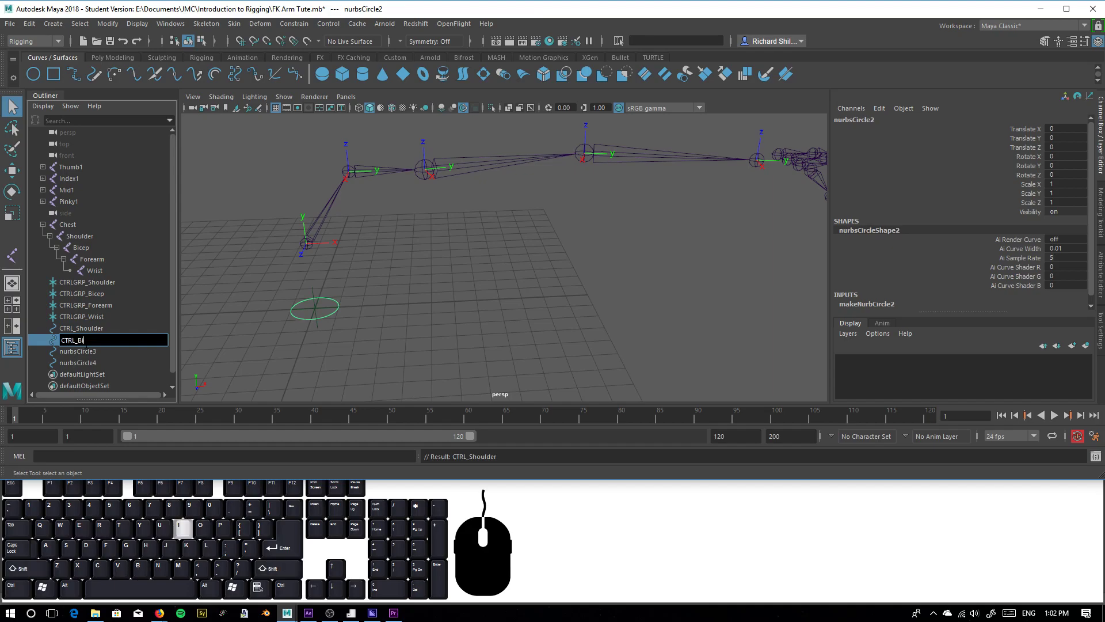
text(cep)
Rename the third NURBS circle to CTRL_Forearm
double_click(68, 351)
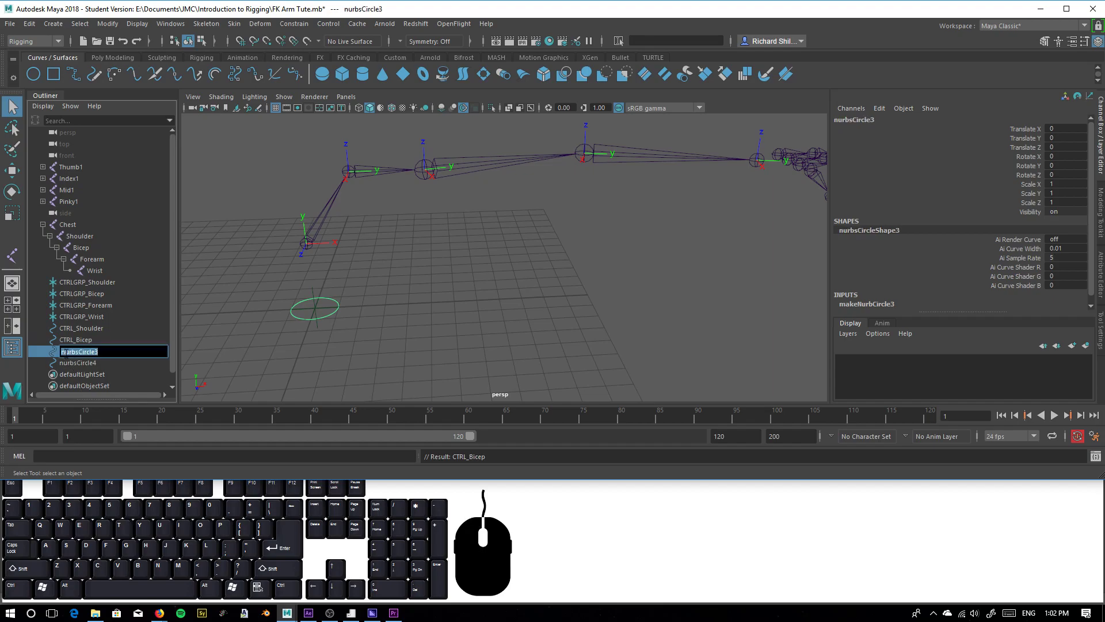
text(CTRL_)
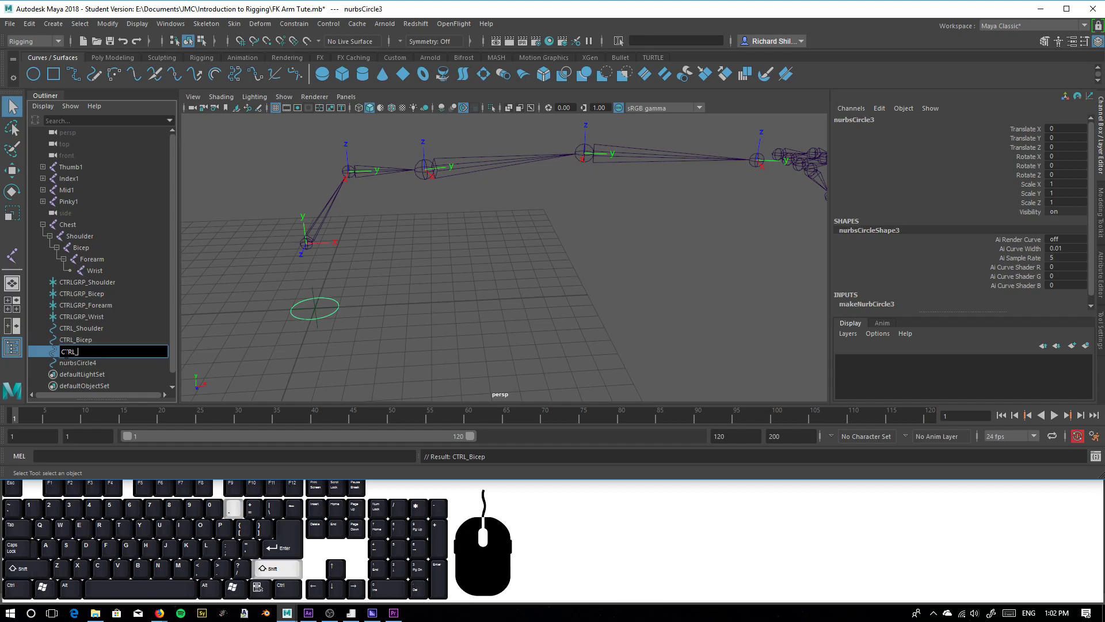
text(For)
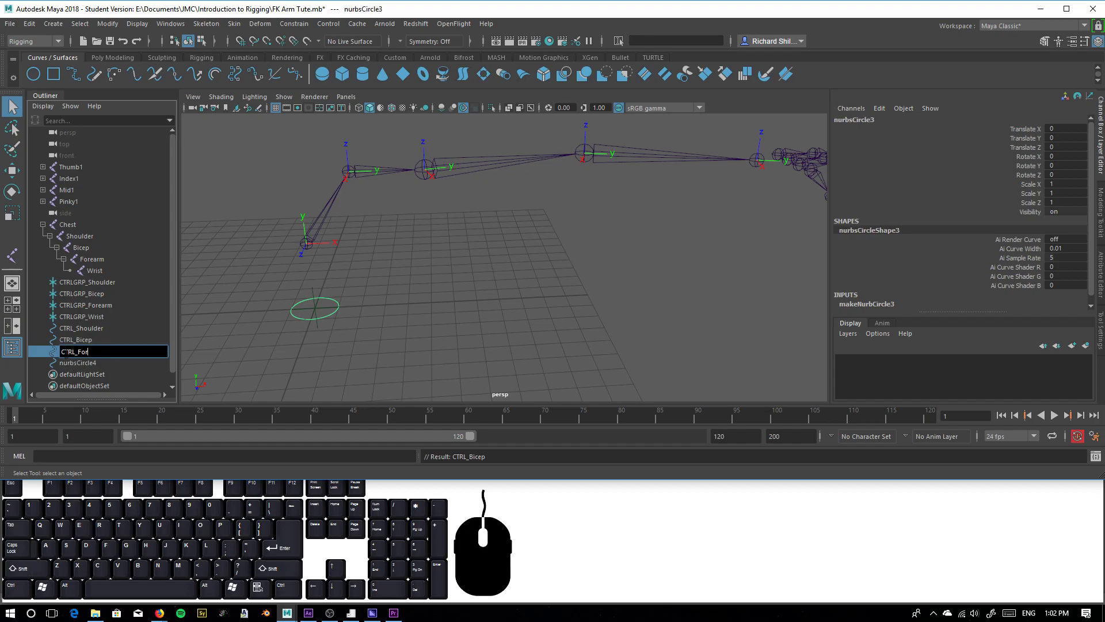
text(earm)
key(Return)
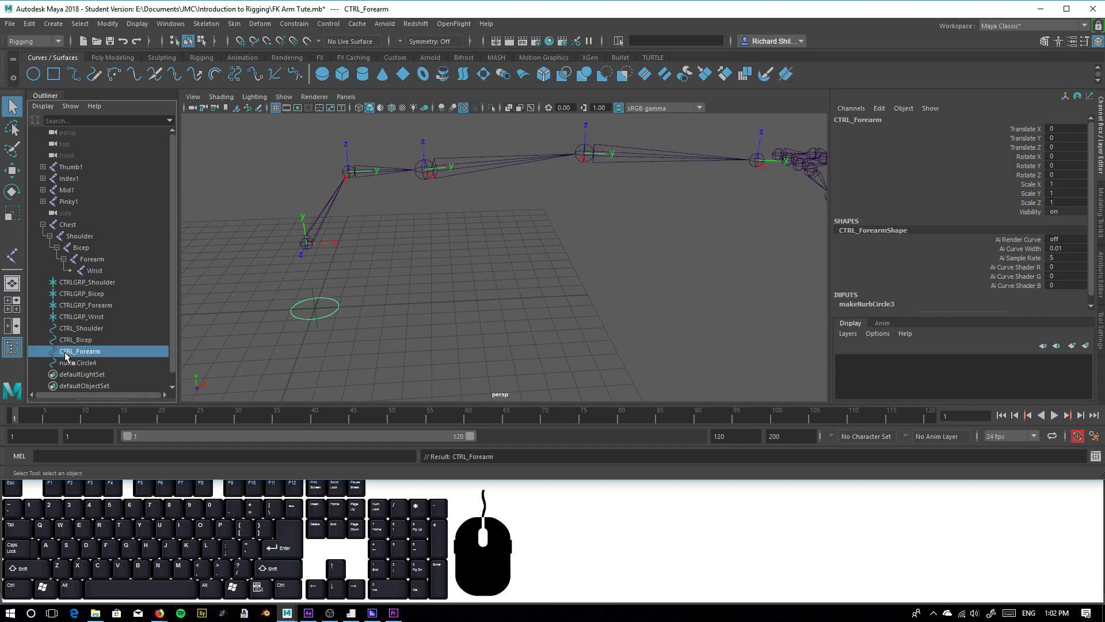
Rename the fourth NURBS circle to CTRL_Wrist
double_click(75, 363)
text(CtRL_Wris)
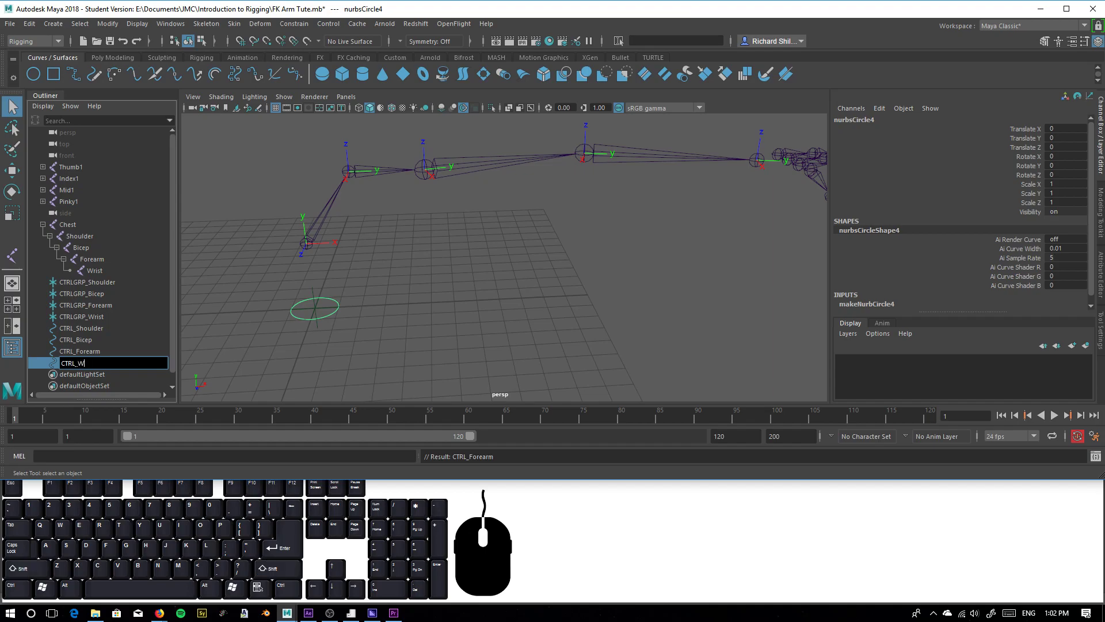
text(t)
key(Return)
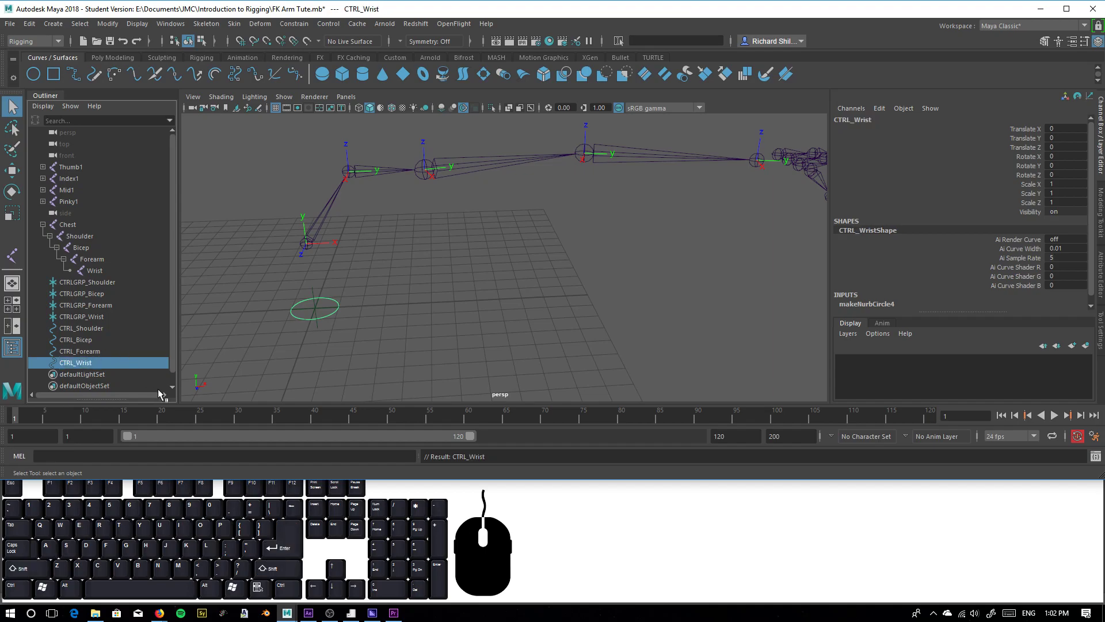
Parent the Shoulder, Bicep, Forearm and Wrist CTRL circles each under the CTRLGRP locator of the same joint
click(95, 329)
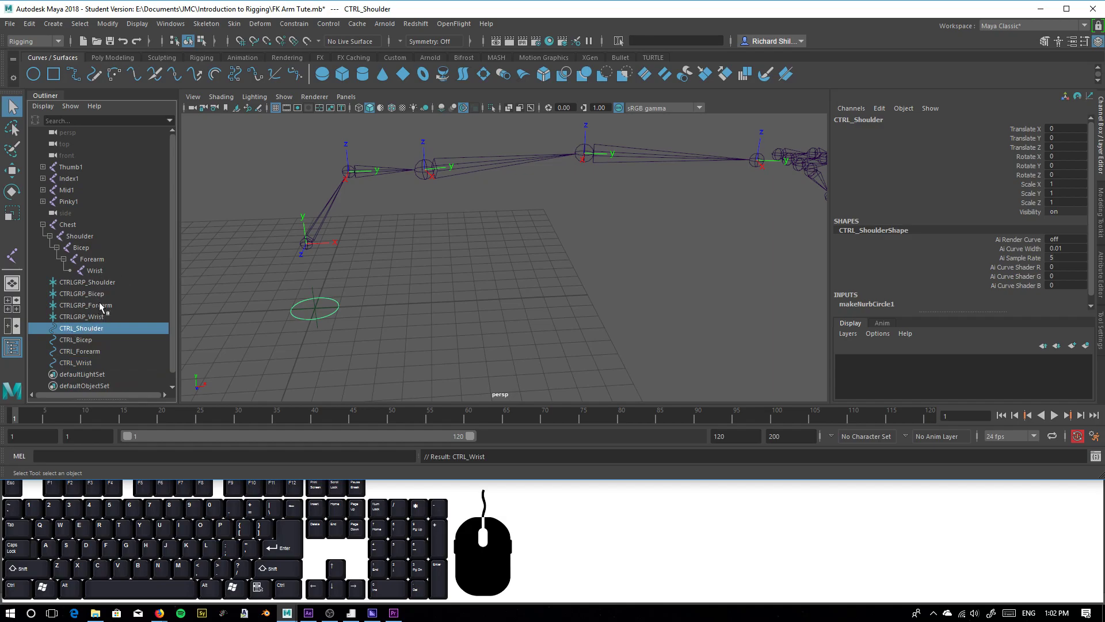
drag(100, 287, 99, 287)
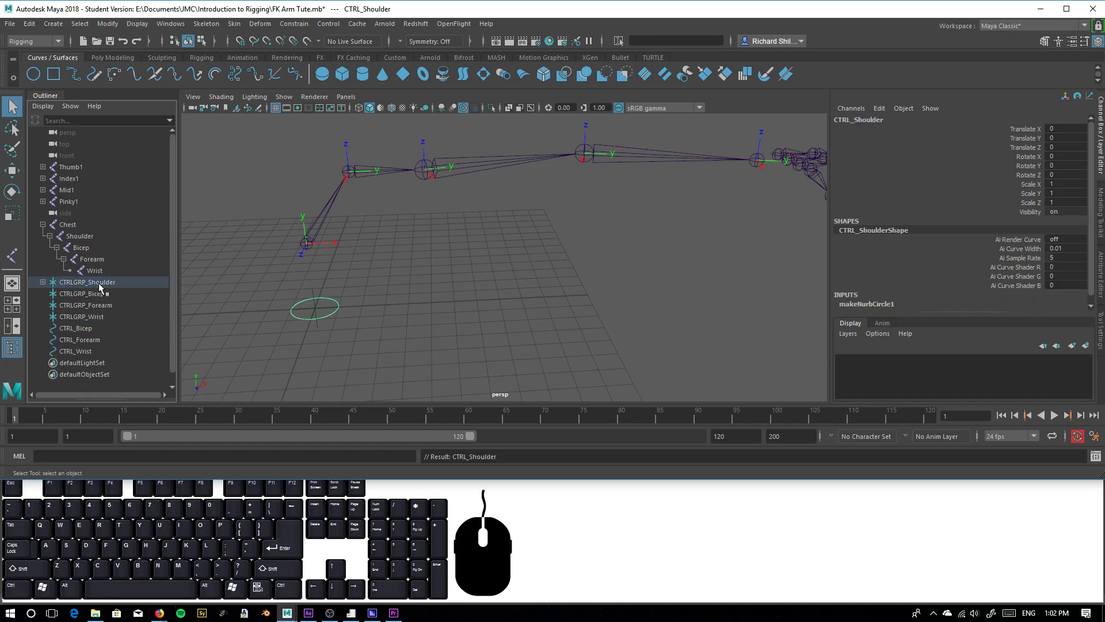
mouse_move(74, 328)
mouse_down()
mouse_move(80, 295)
mouse_move(82, 311)
mouse_up()
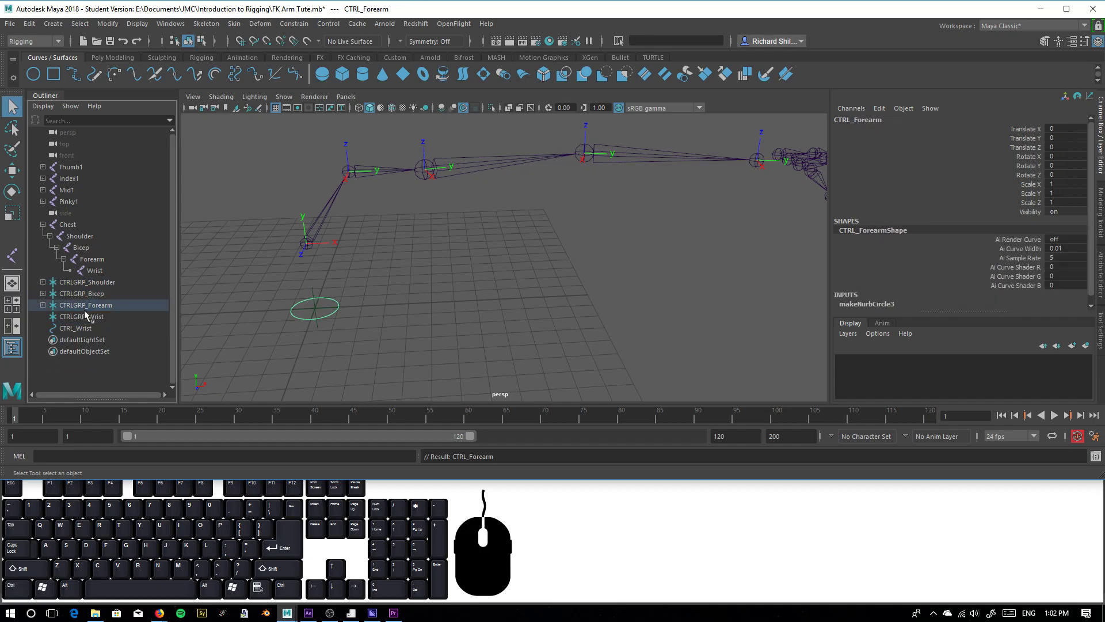
click(75, 328)
ctrl+click(82, 318)
key(p)
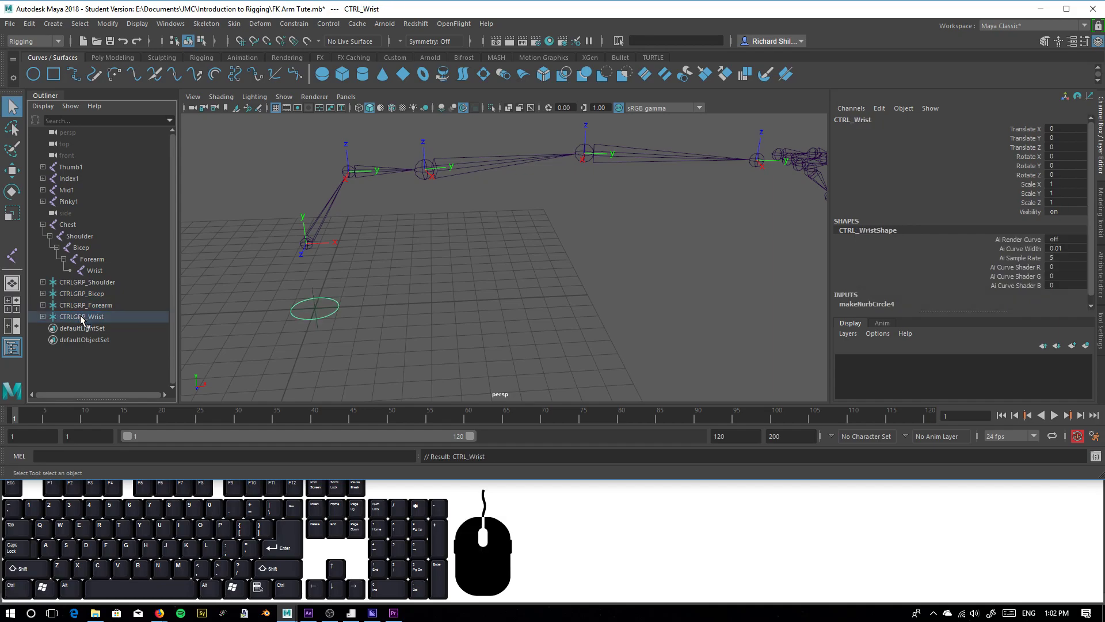
Expand the Shoulder, Bicep, Forearm and Wrist CTRLGRP locators to show their child control circles
click(72, 282)
shift+click(44, 320)
click(43, 317)
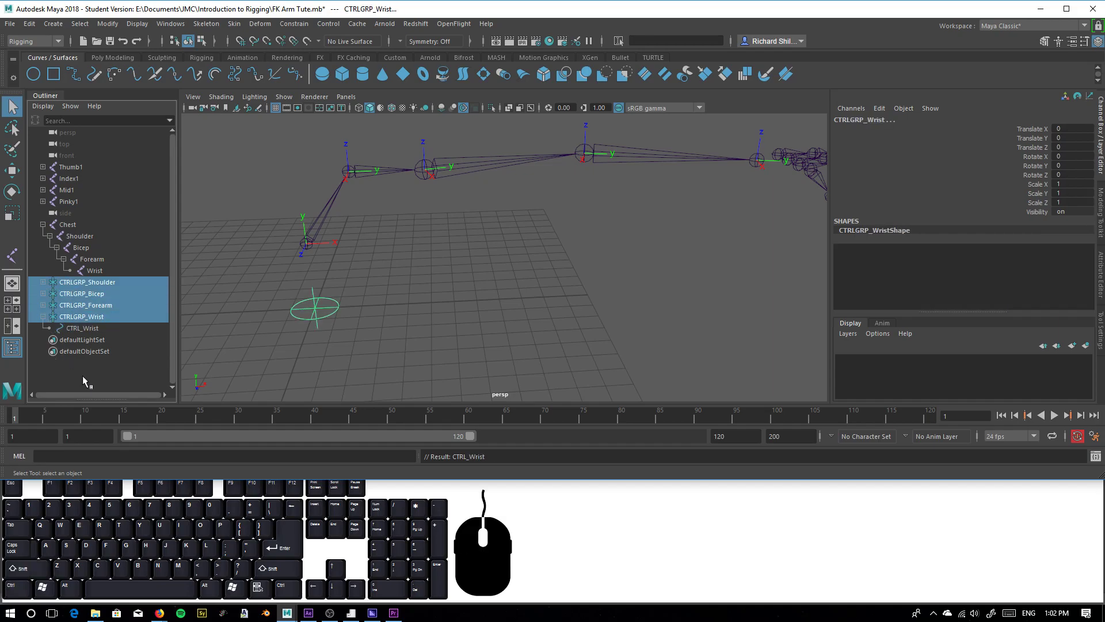
click(43, 306)
click(43, 282)
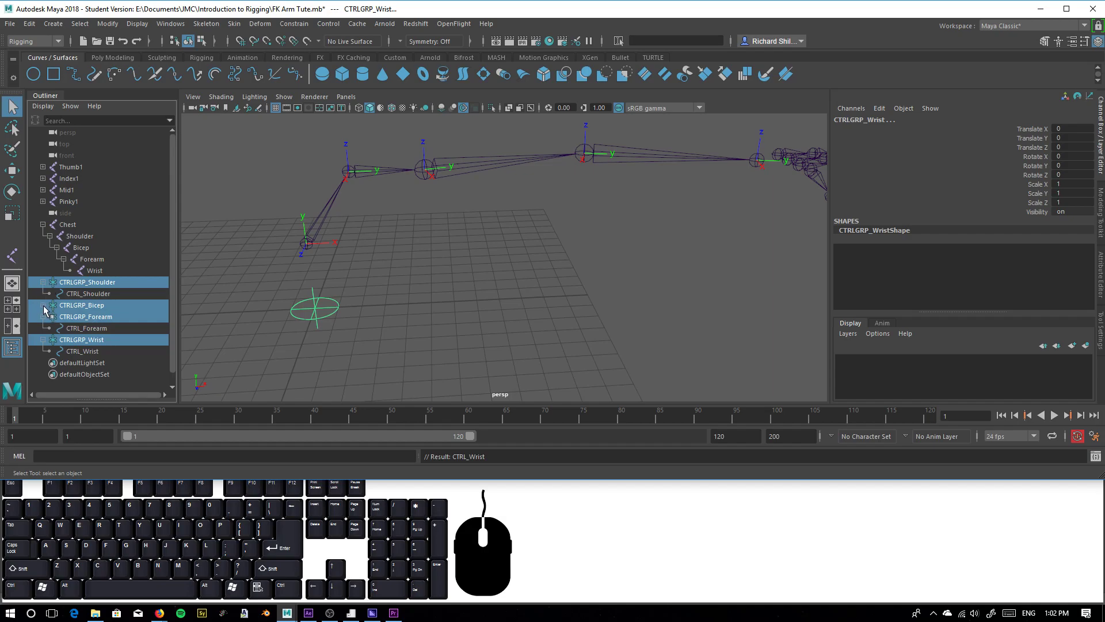
click(43, 305)
click(97, 350)
Match all transforms of CTRLGRP_Shoulder to the Shoulder joint, keeping the Match Transformations commands open as a floating palette
click(106, 296)
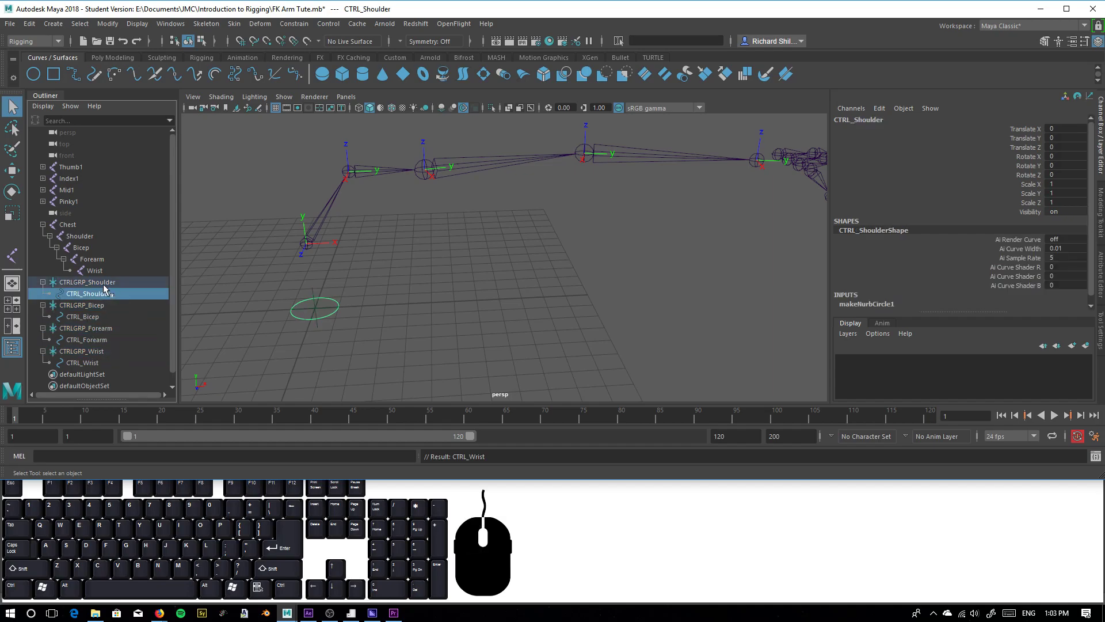
click(107, 284)
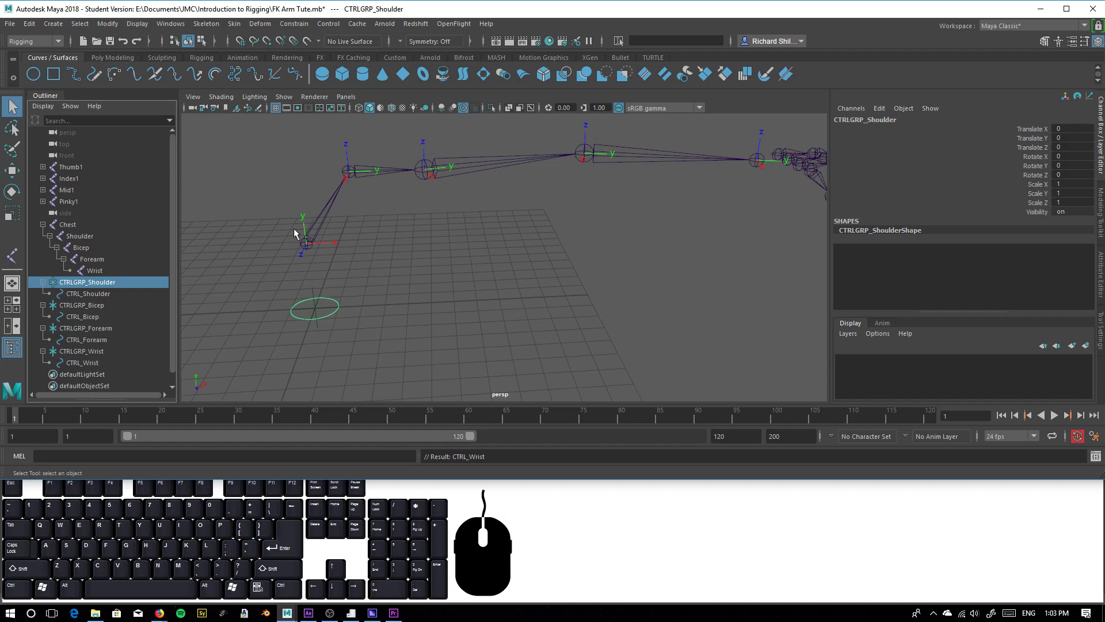
click(80, 294)
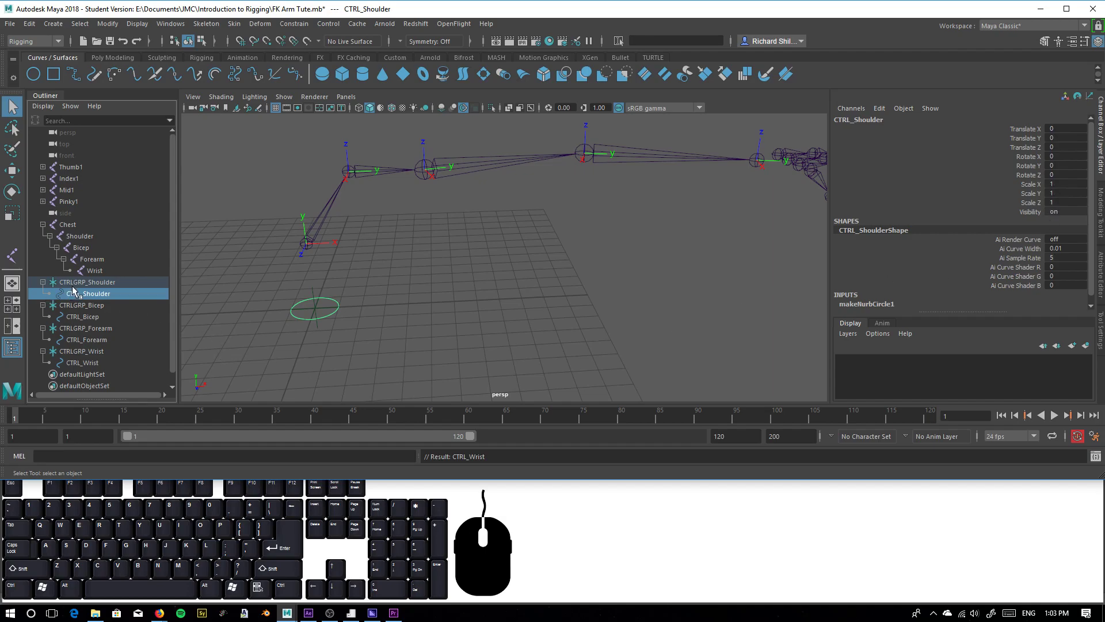
click(88, 283)
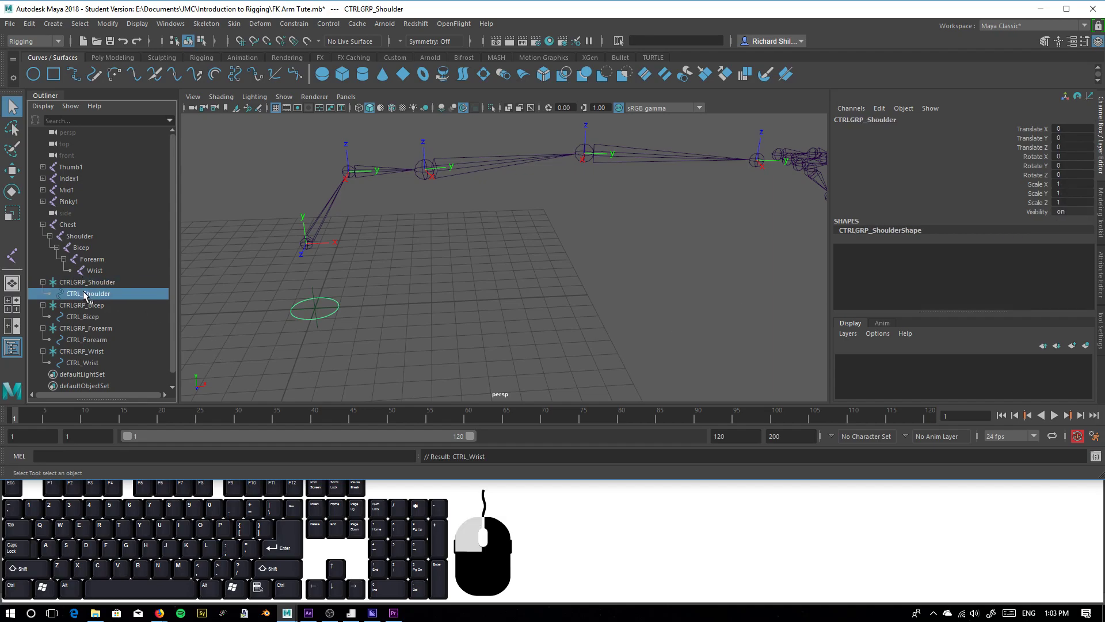
click(99, 294)
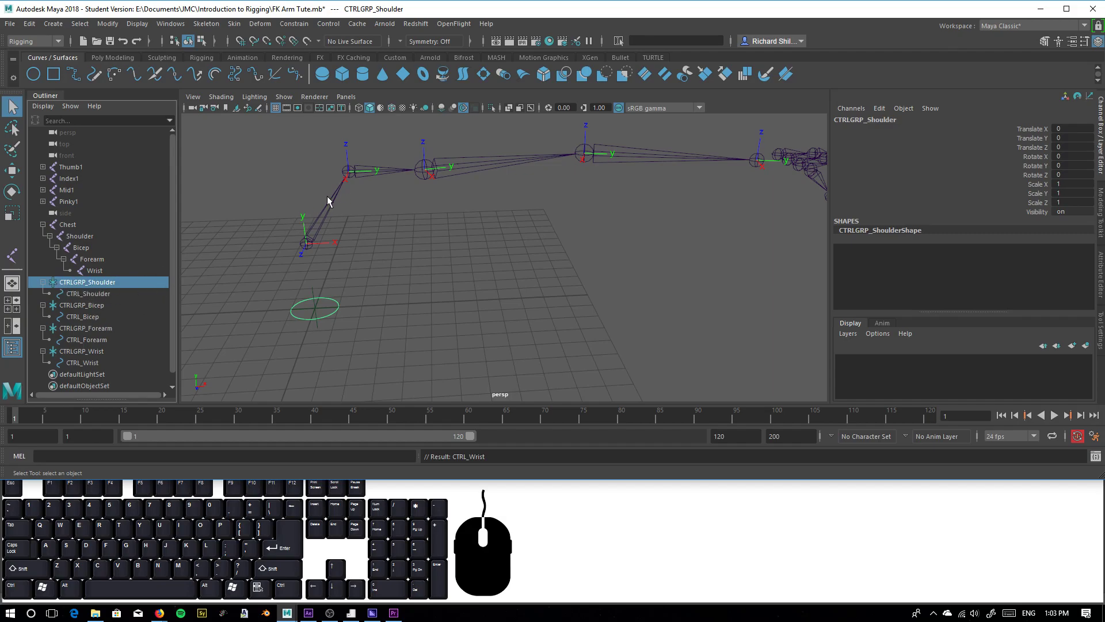
shift+click(350, 170)
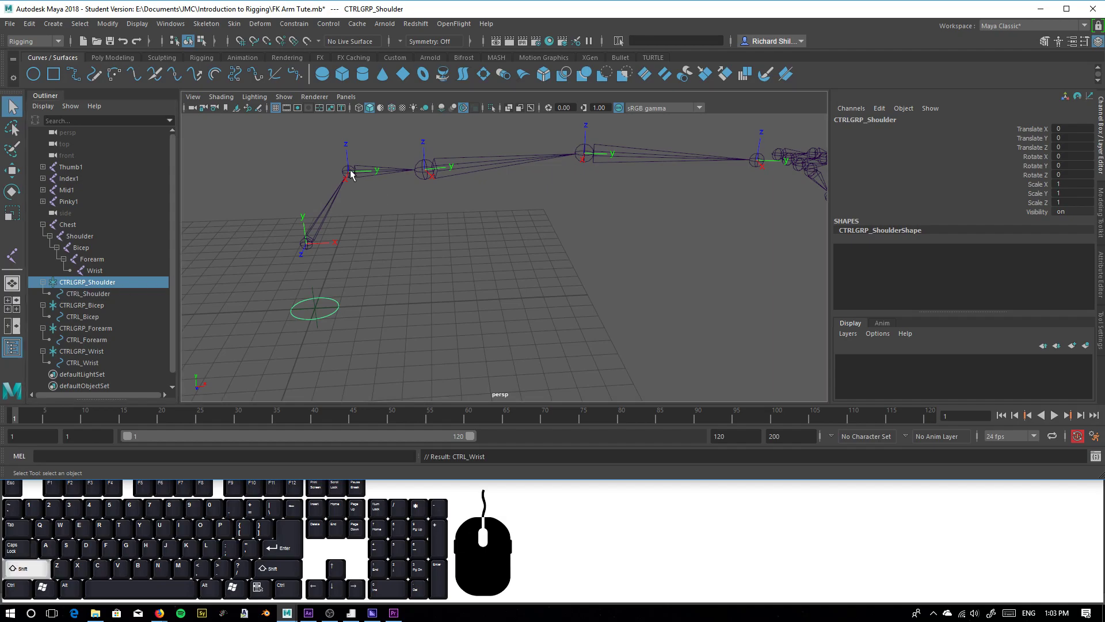
click(107, 24)
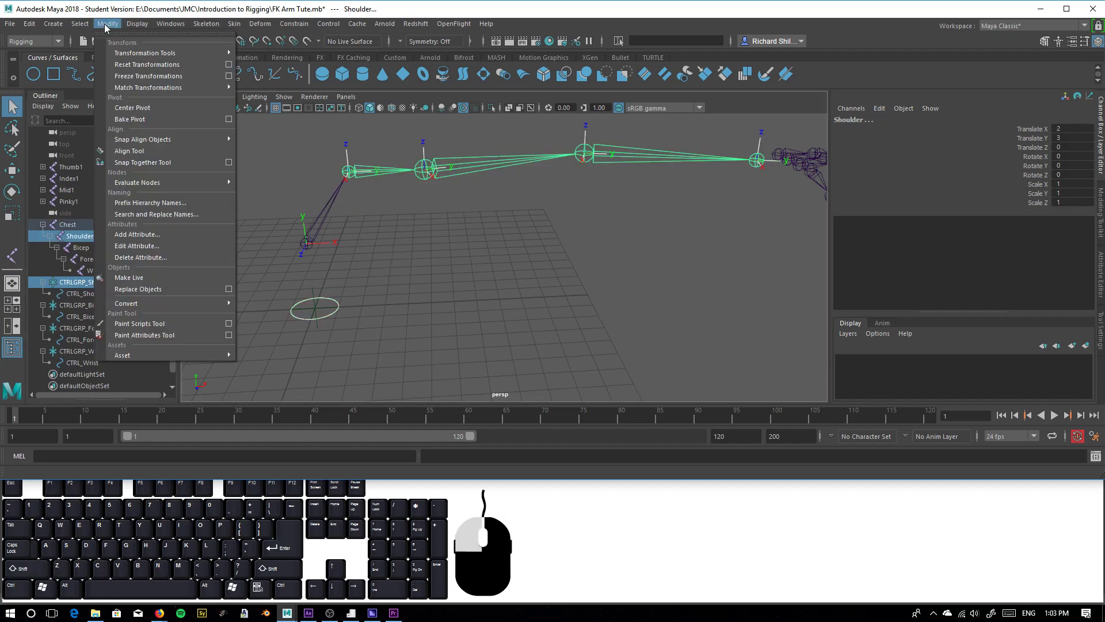
mouse_move(213, 89)
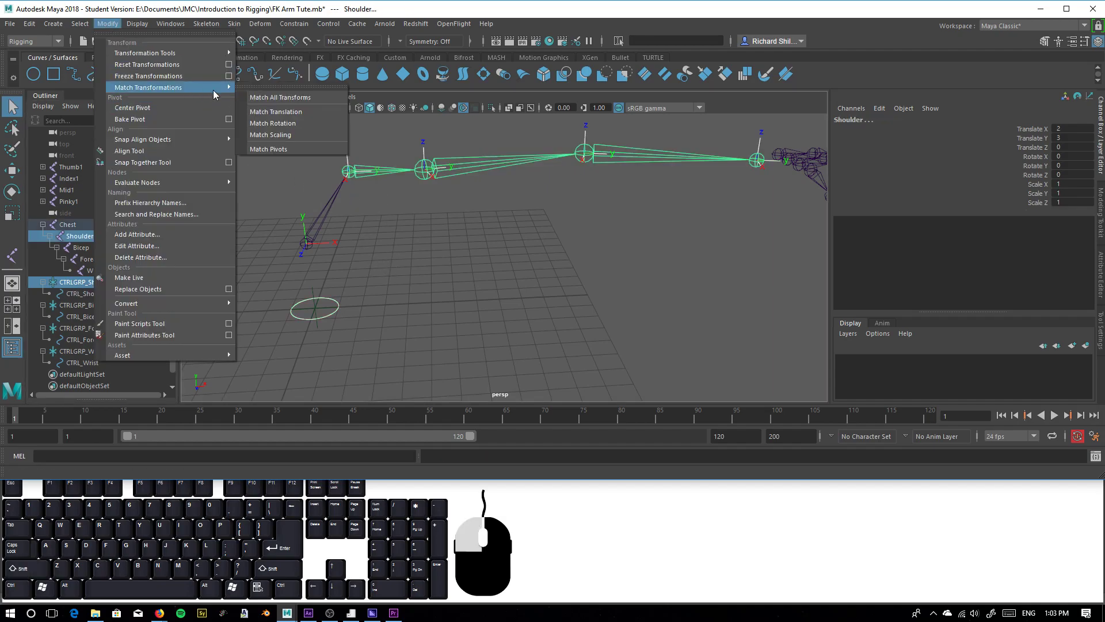
click(287, 90)
drag(291, 73, 228, 110)
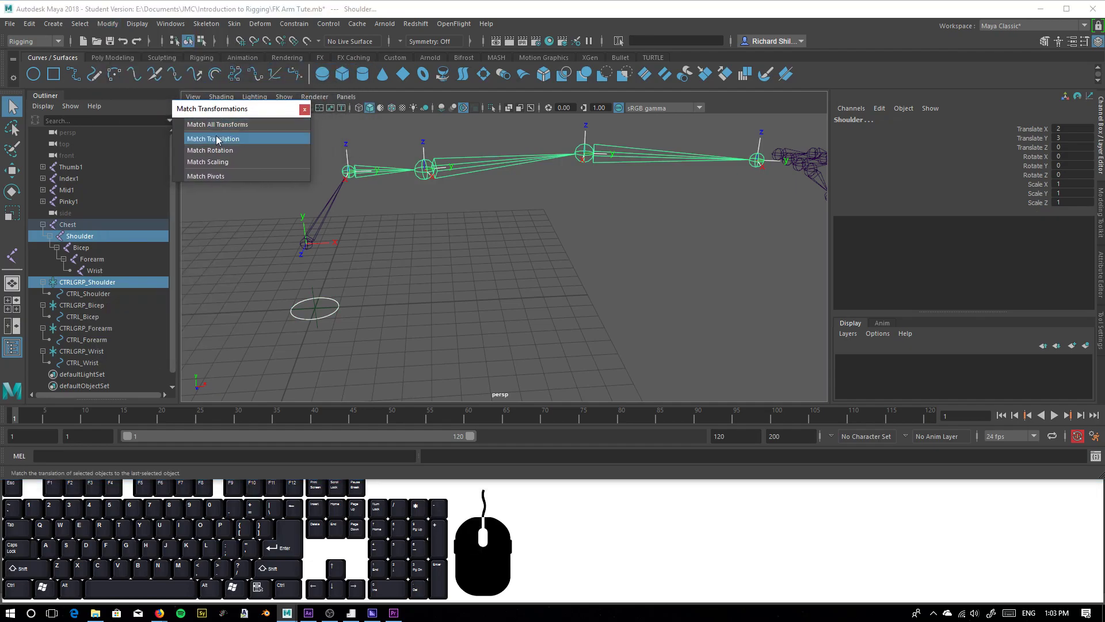
click(216, 125)
Examine the channel values of CTRLGRP_Shoulder and compare them with those of its child circle CTRL_Shoulder
alt+right_drag(389, 244, 463, 280)
alt+middle_drag(463, 281, 502, 308)
alt+middle_drag(371, 352, 366, 288)
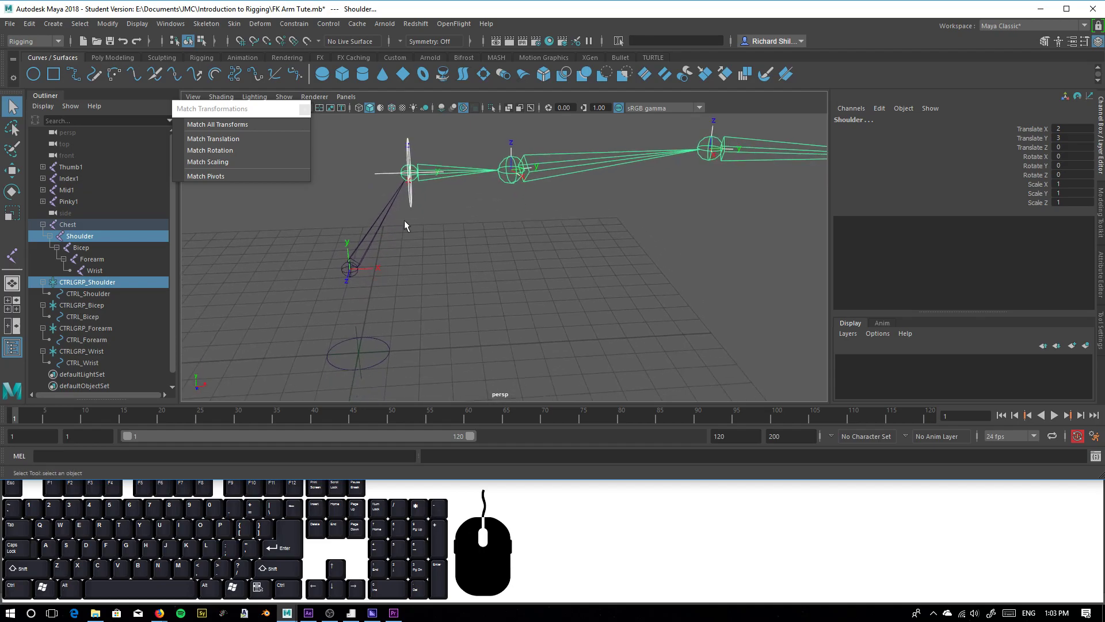
click(381, 178)
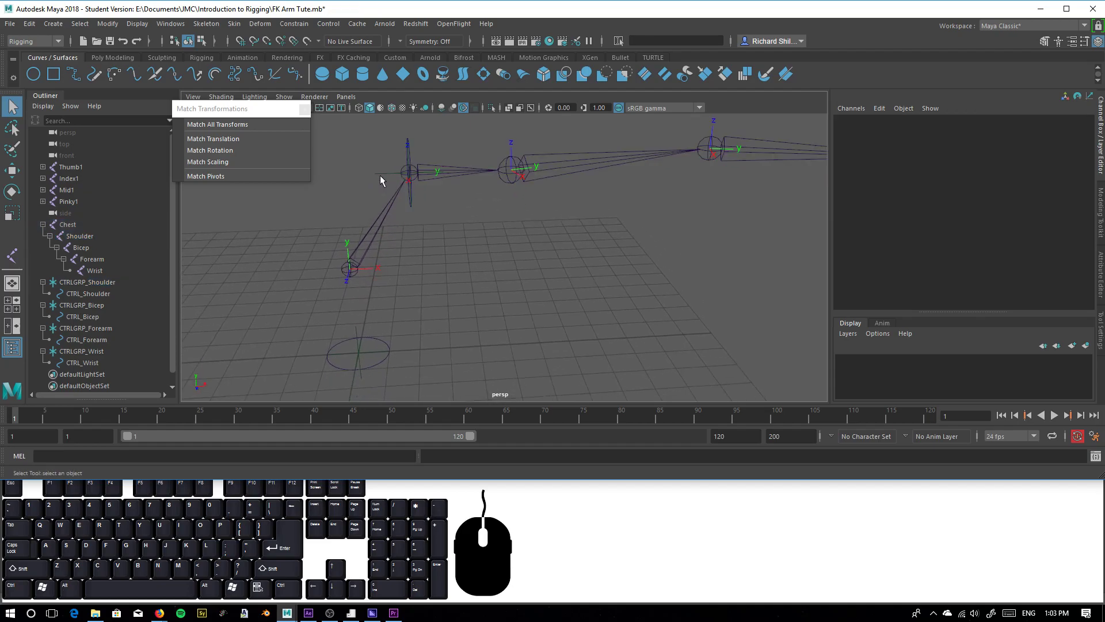
click(381, 173)
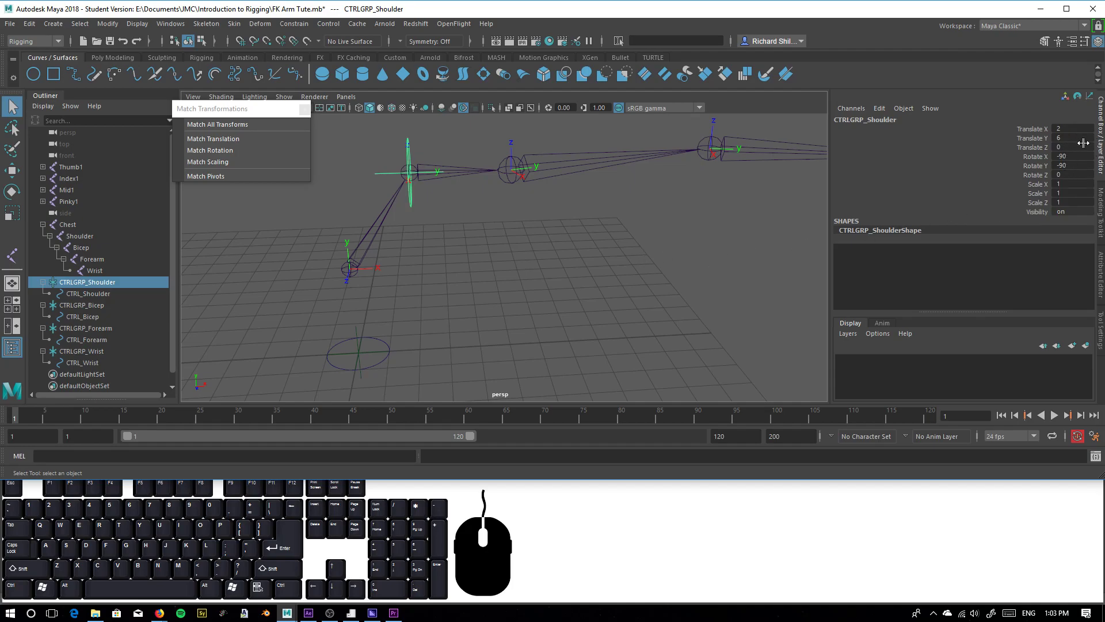
alt+drag(499, 230, 492, 185)
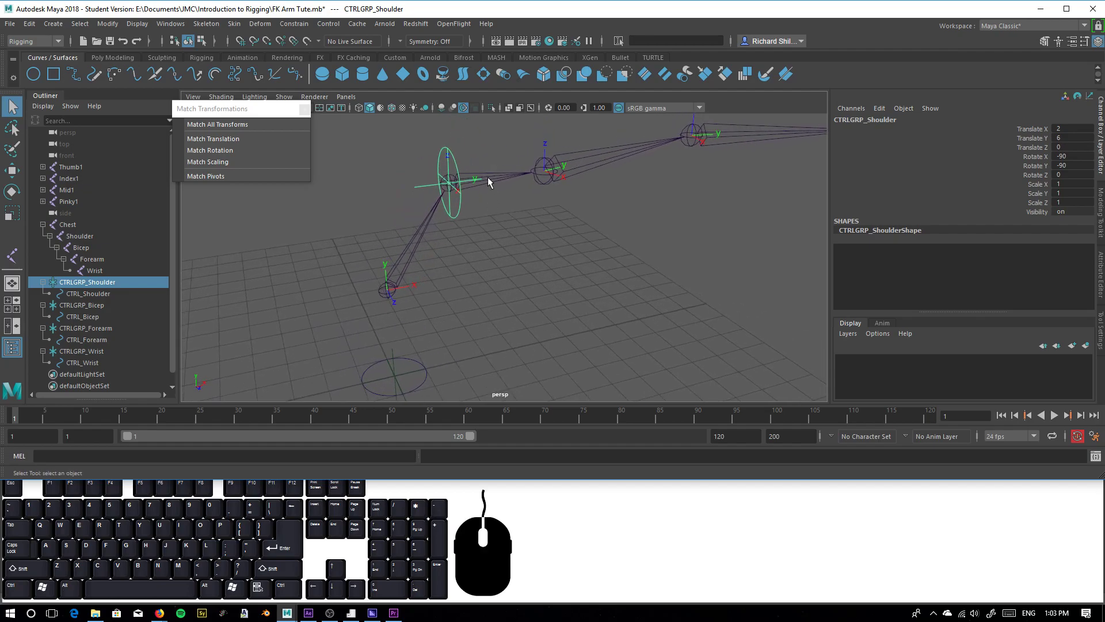
click(473, 229)
click(460, 212)
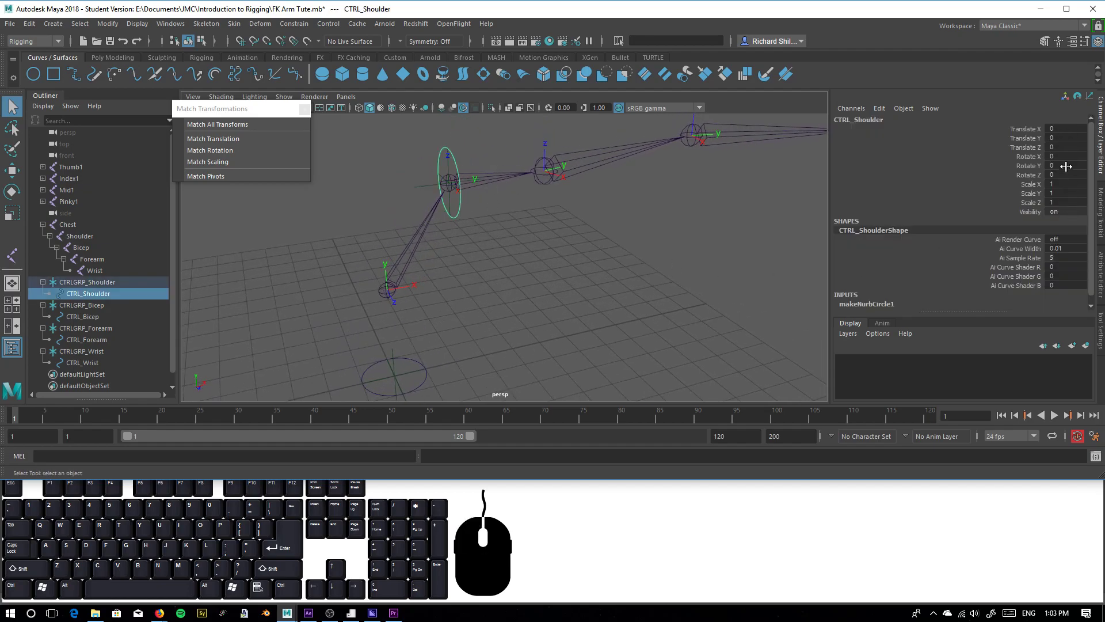
alt+drag(402, 244, 379, 253)
Match the position and orientation of CTRLGRP_Bicep to the Bicep joint
click(83, 307)
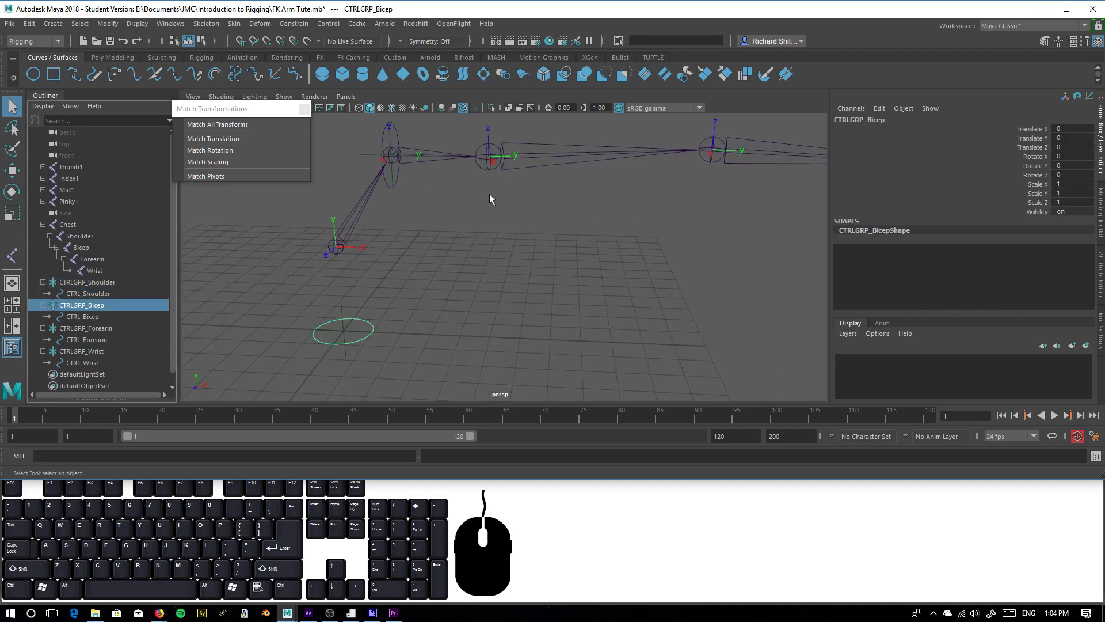
shift+click(490, 161)
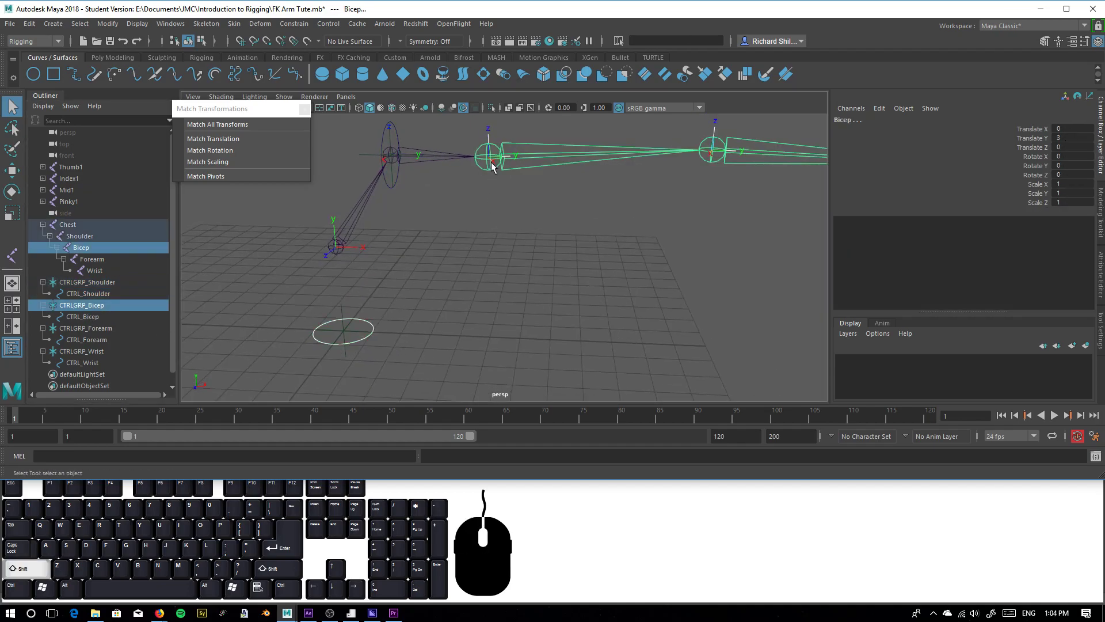
click(219, 139)
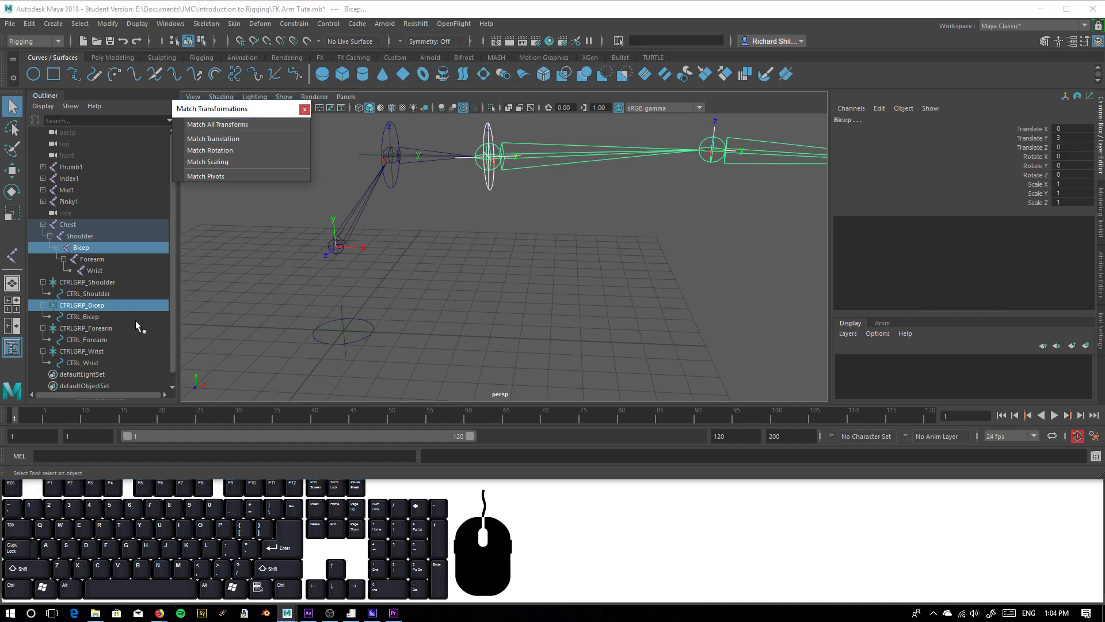
Match the position and orientation of CTRLGRP_Forearm to the Forearm joint
click(55, 332)
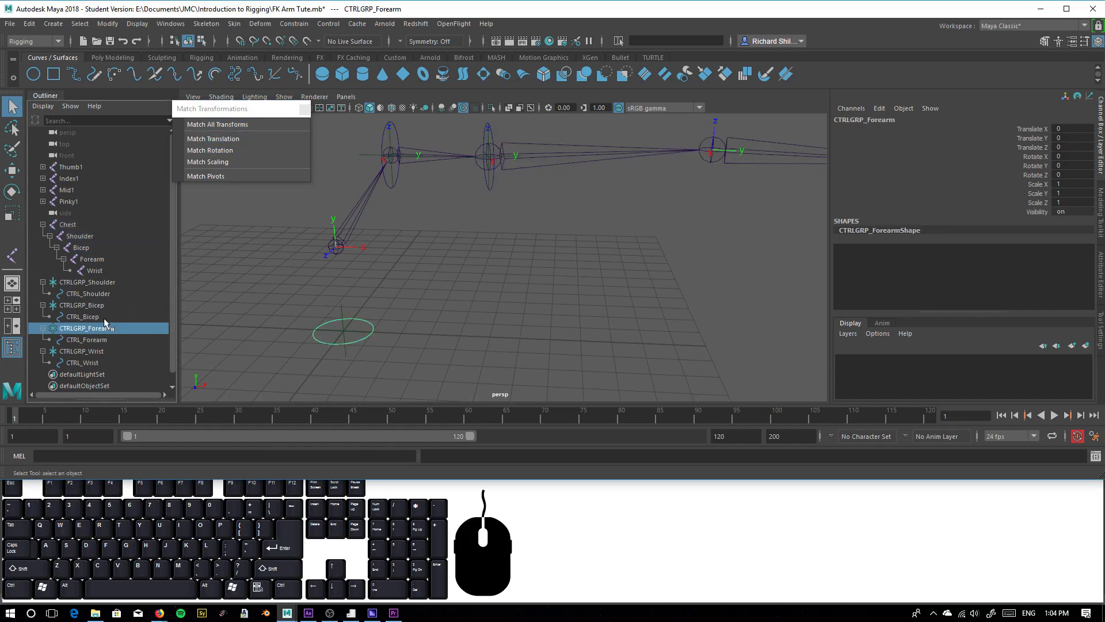
shift+click(705, 162)
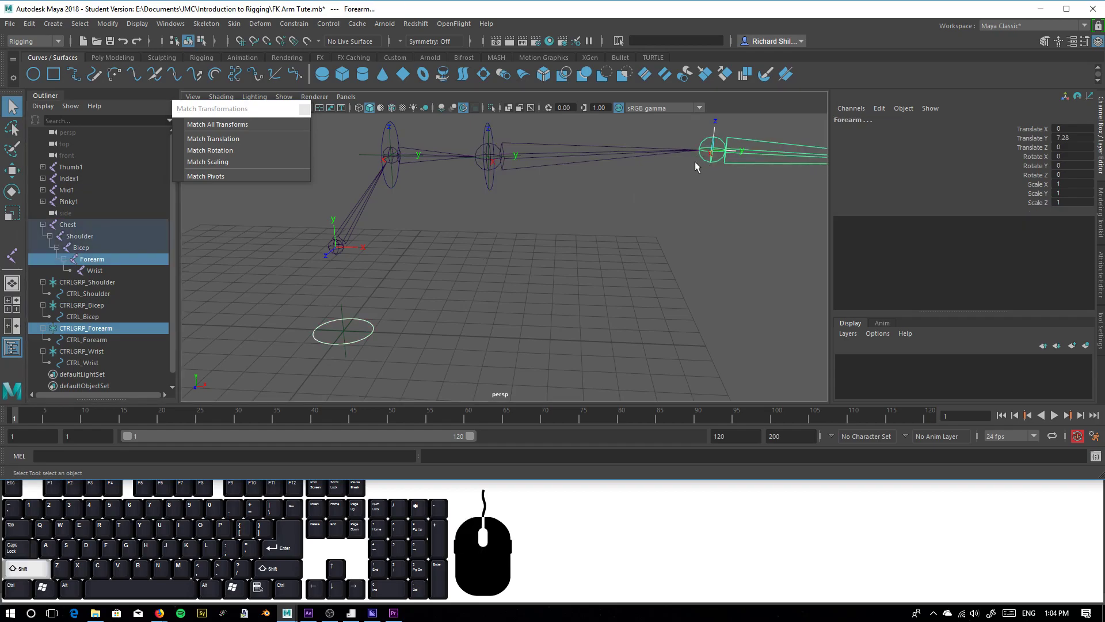
click(219, 139)
alt+drag(380, 190, 564, 285)
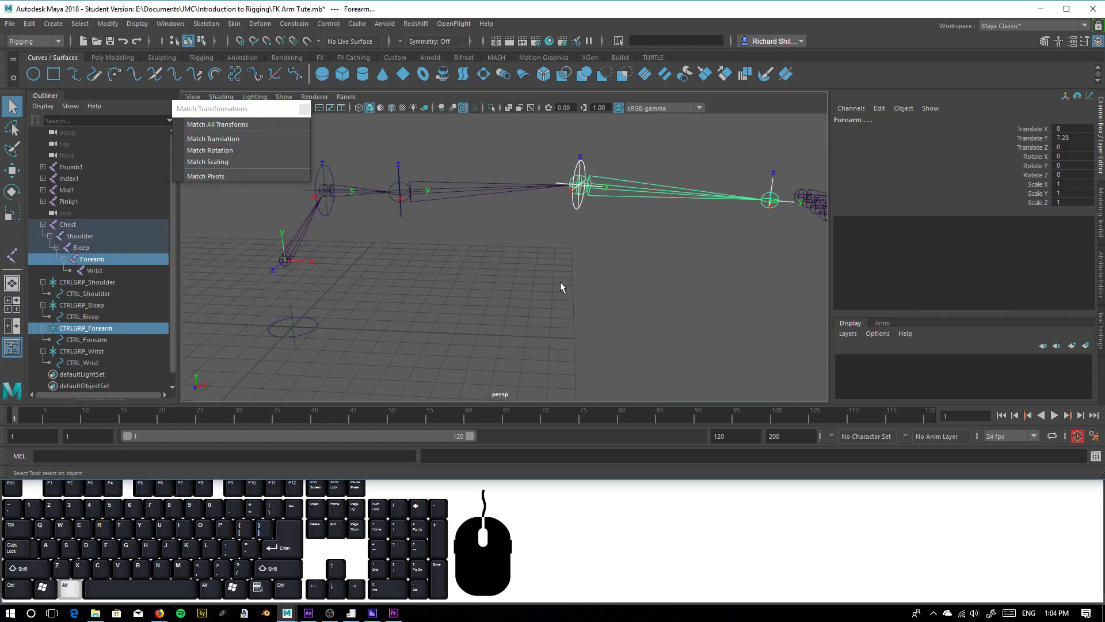
Match the position and orientation of CTRLGRP_Wrist to the Wrist joint
click(81, 351)
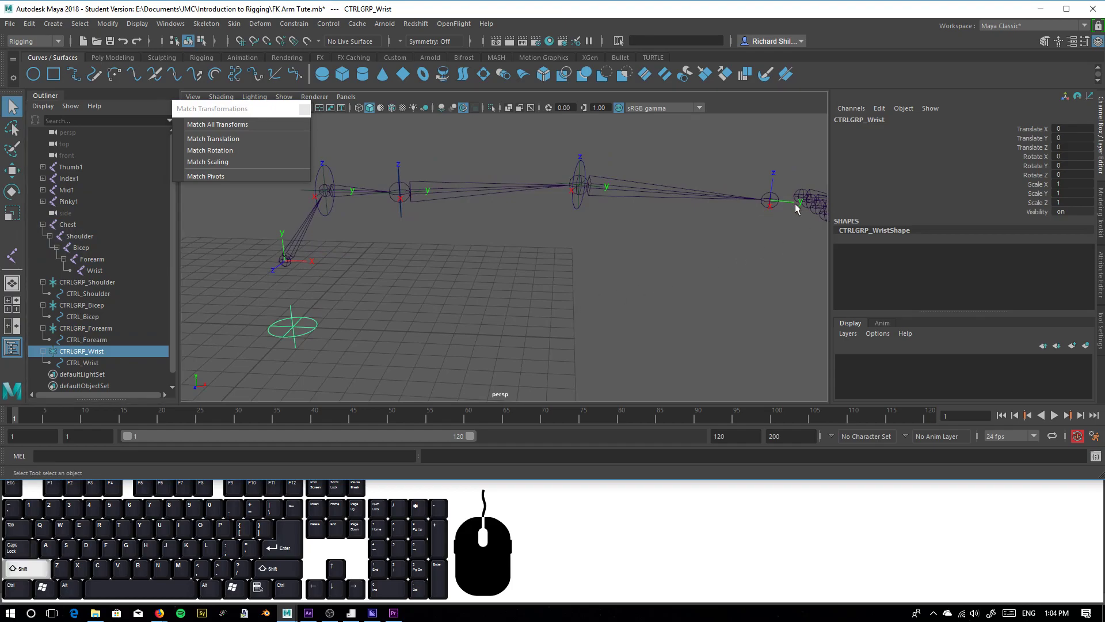
shift+click(771, 203)
click(219, 142)
drag(219, 140, 219, 123)
Turn on the local rotation axes display for the CTRL_Forearm circle
alt+drag(530, 338, 486, 284)
click(501, 212)
alt+drag(501, 212, 598, 257)
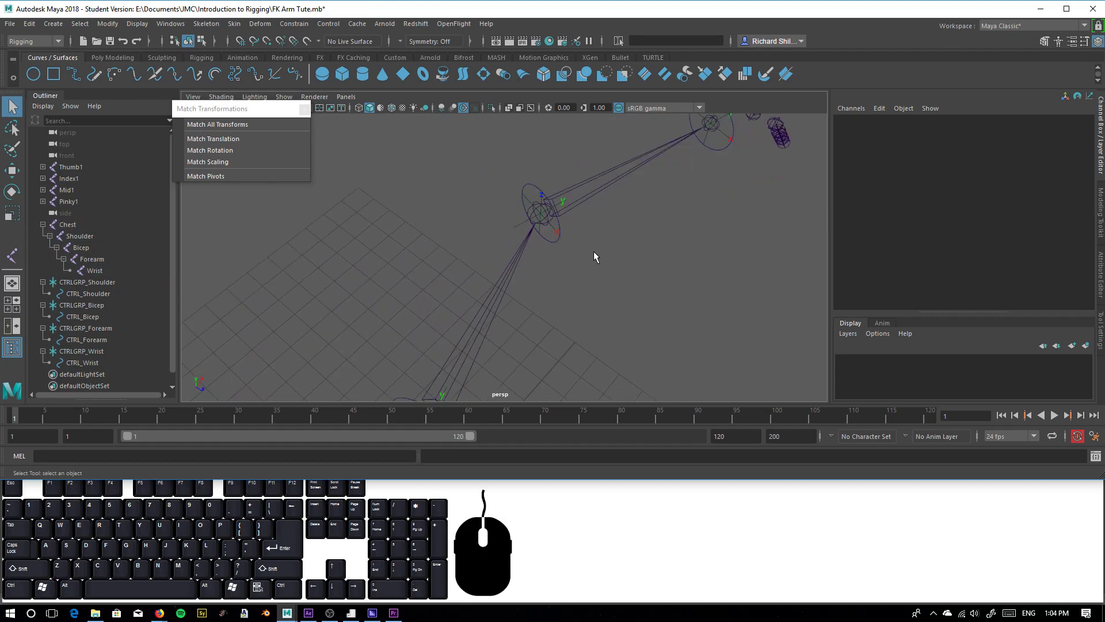
click(551, 238)
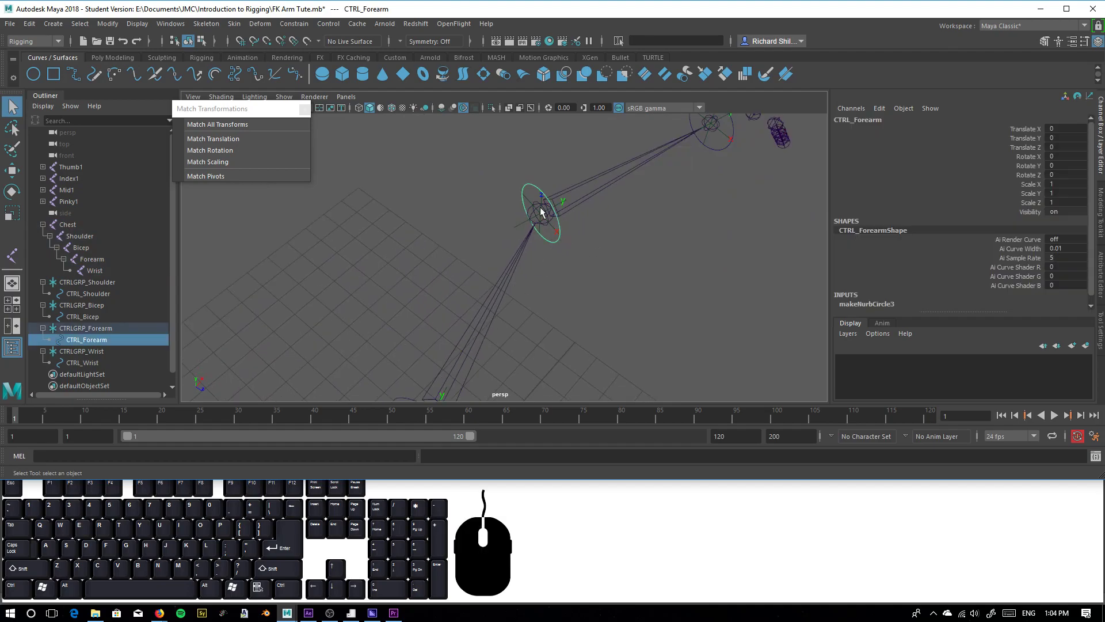
alt+drag(691, 172, 539, 240)
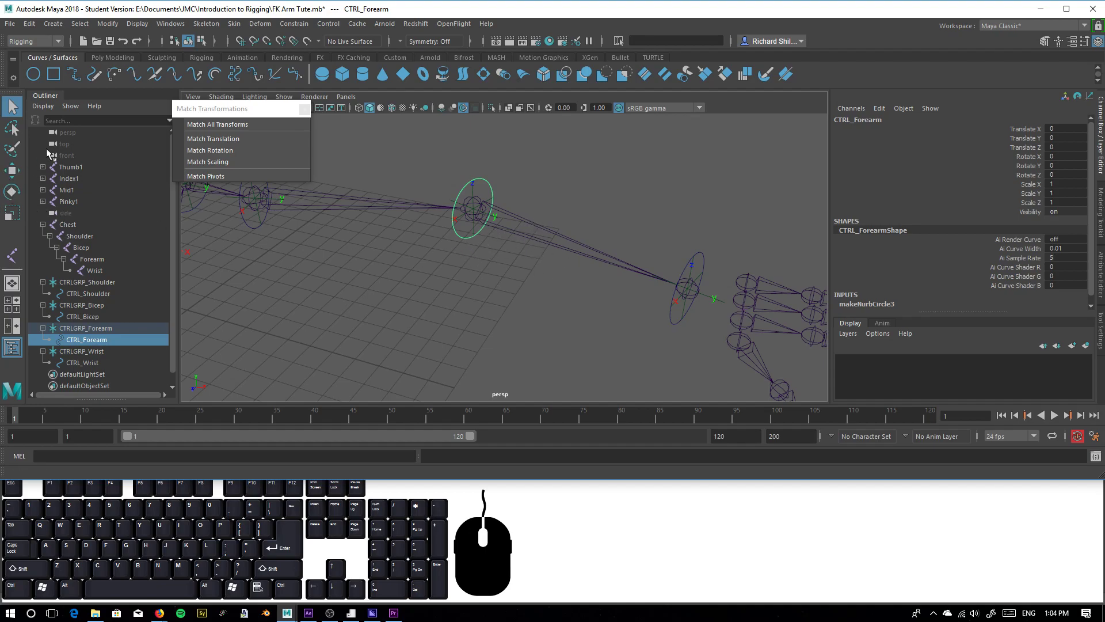
click(107, 24)
click(134, 24)
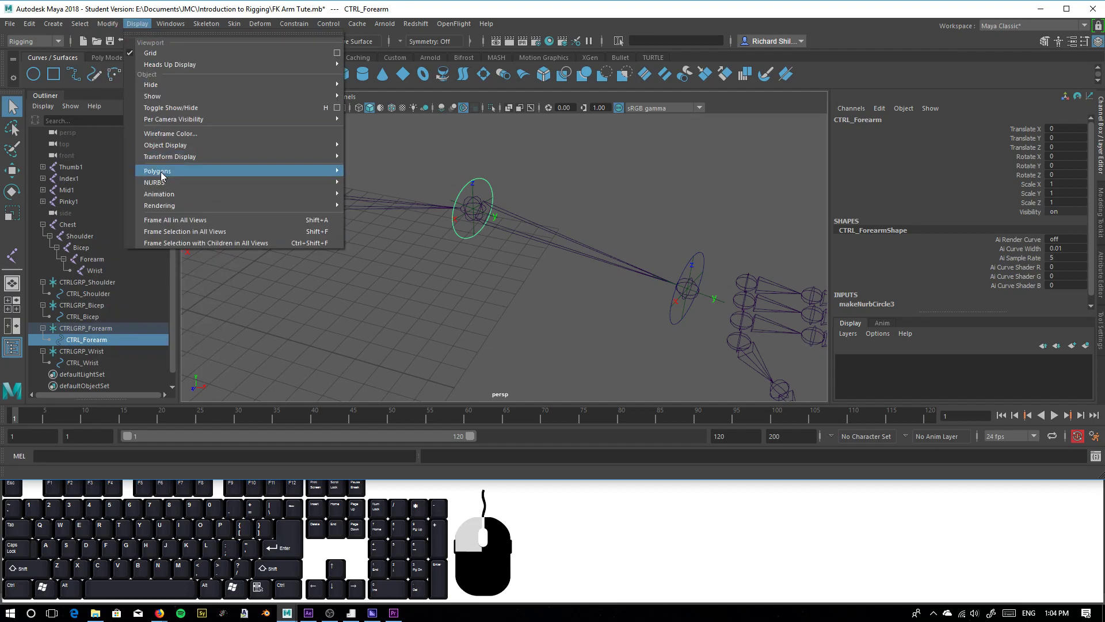
mouse_move(169, 184)
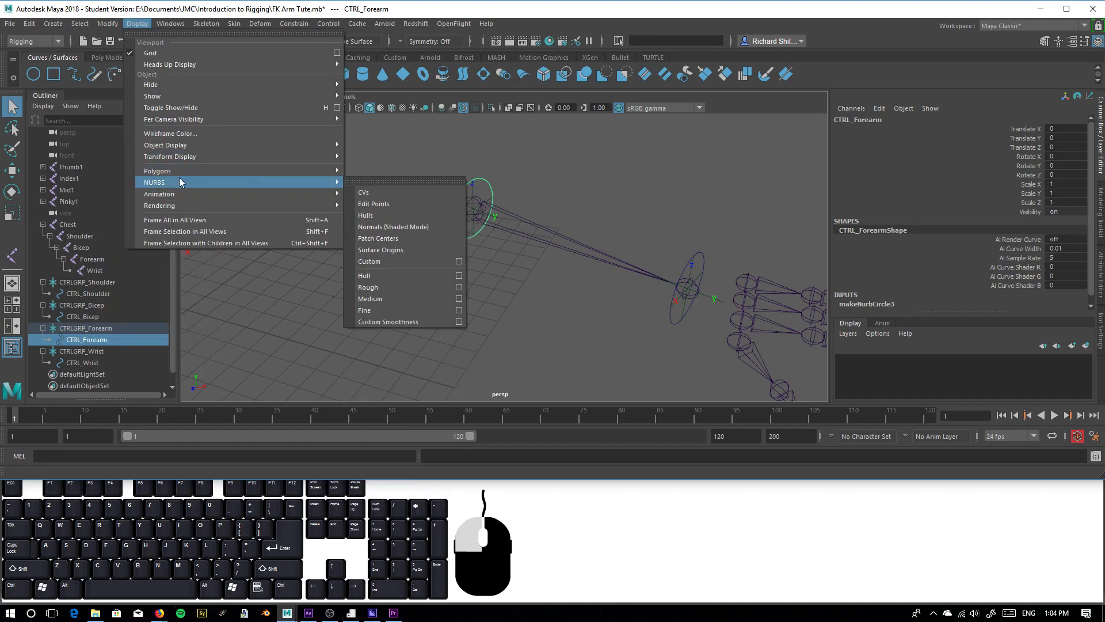
mouse_move(209, 194)
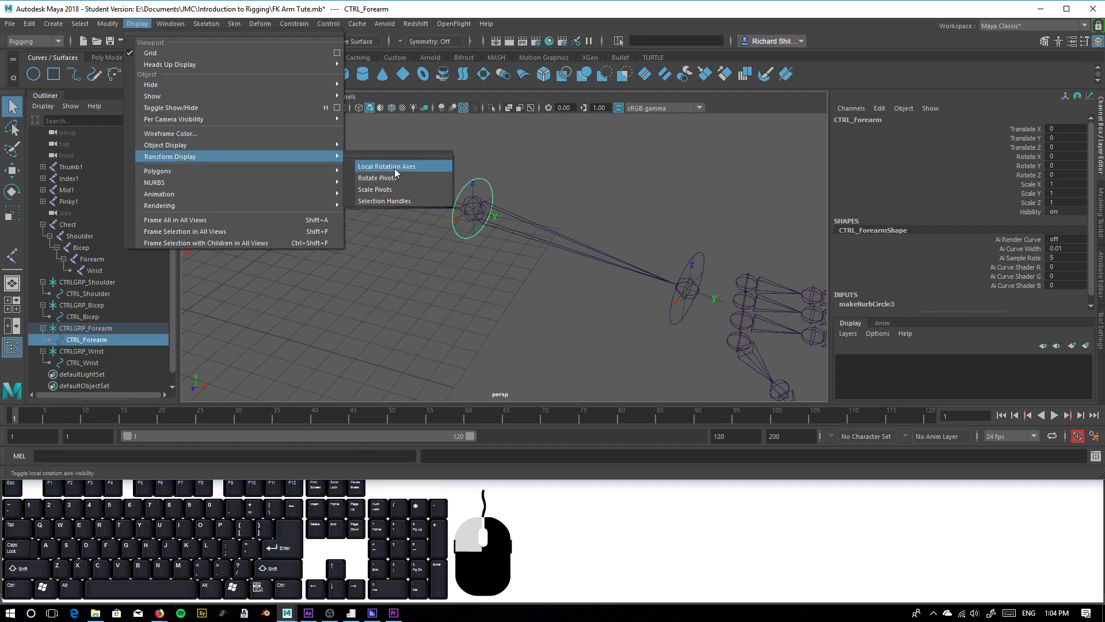
click(396, 171)
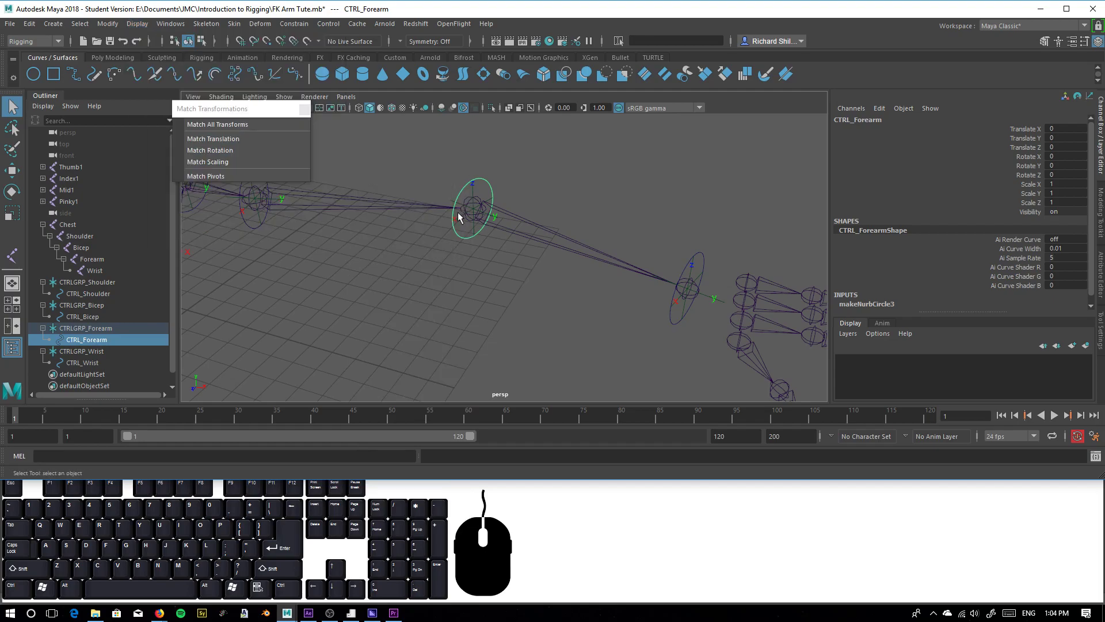
Test moving CTRL_Forearm off its joint by about -2.844 in Translate Z, and undo the move
click(12, 171)
drag(473, 160, 475, 234)
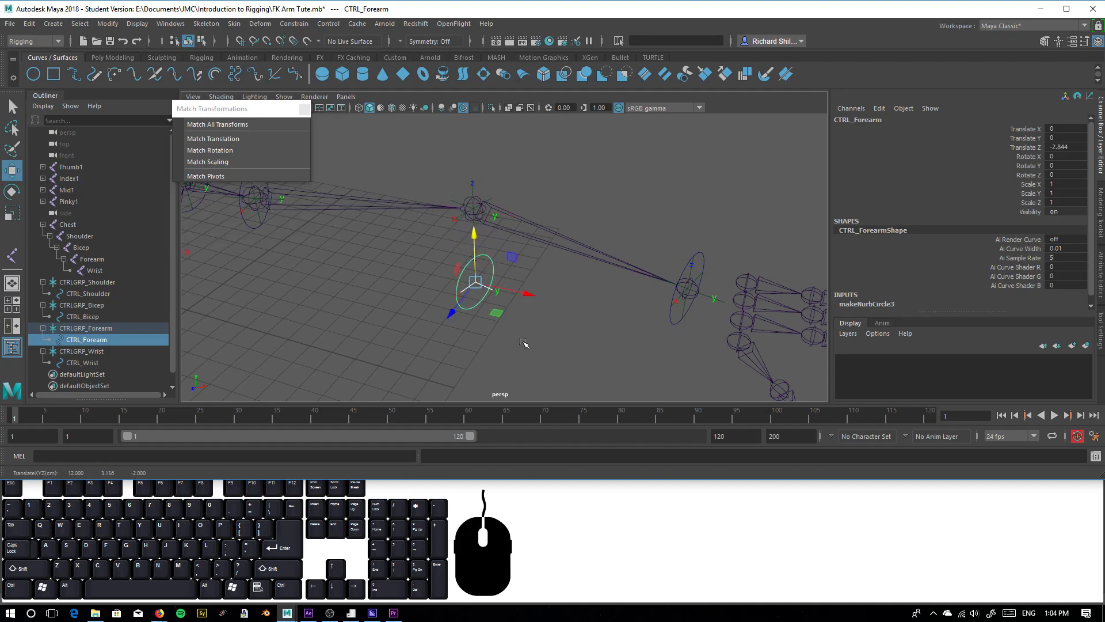
key(ctrl+z)
Compare the hierarchy of the Shoulder, Bicep, Forearm and Wrist joints with the separate CTRLGRP locators, starting from CTRLGRP_Shoulder
alt+drag(407, 310, 419, 279)
click(373, 244)
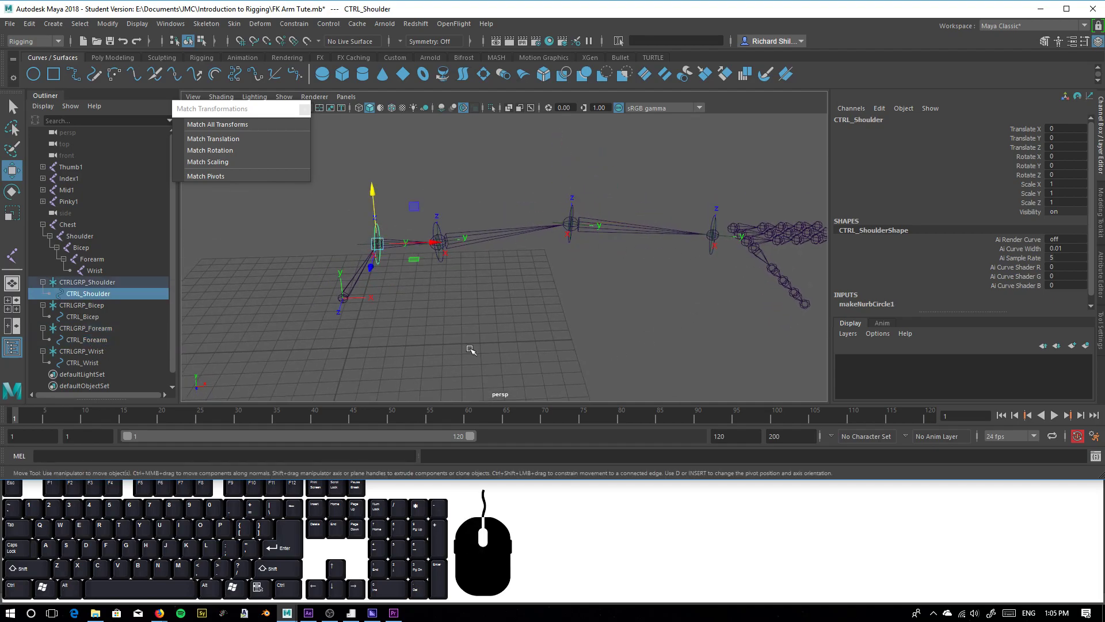
click(84, 284)
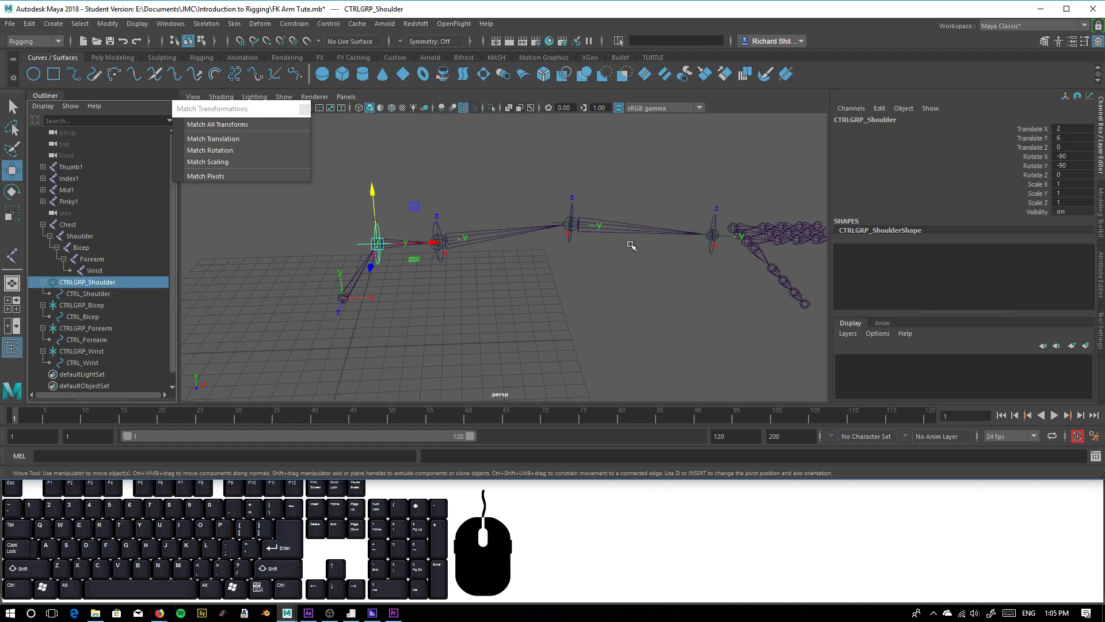
click(76, 236)
click(82, 248)
click(91, 259)
click(93, 270)
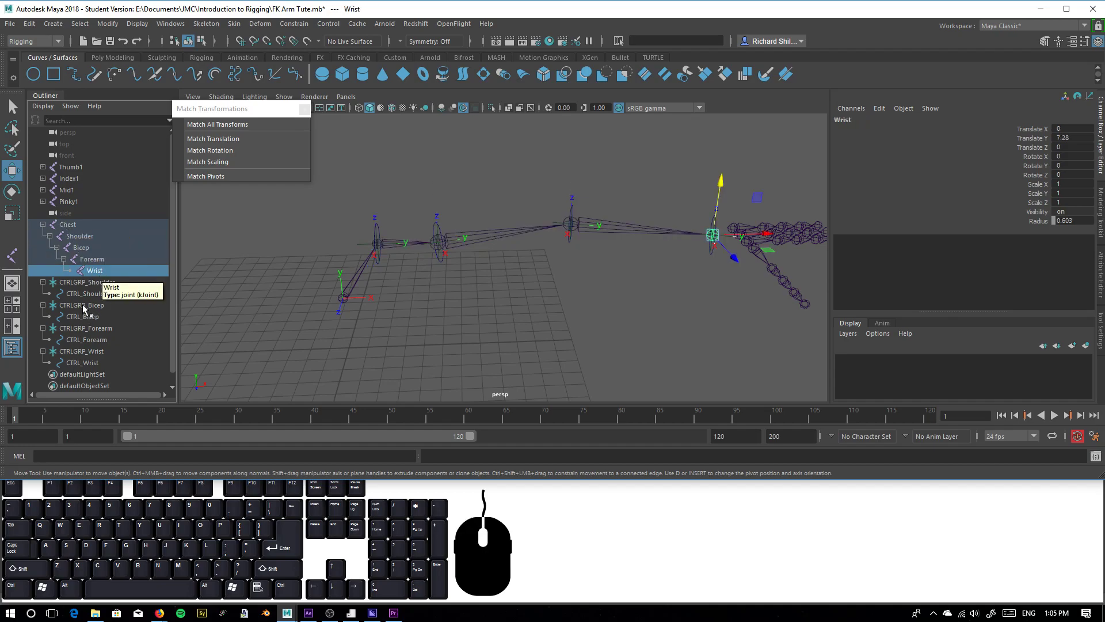
click(72, 283)
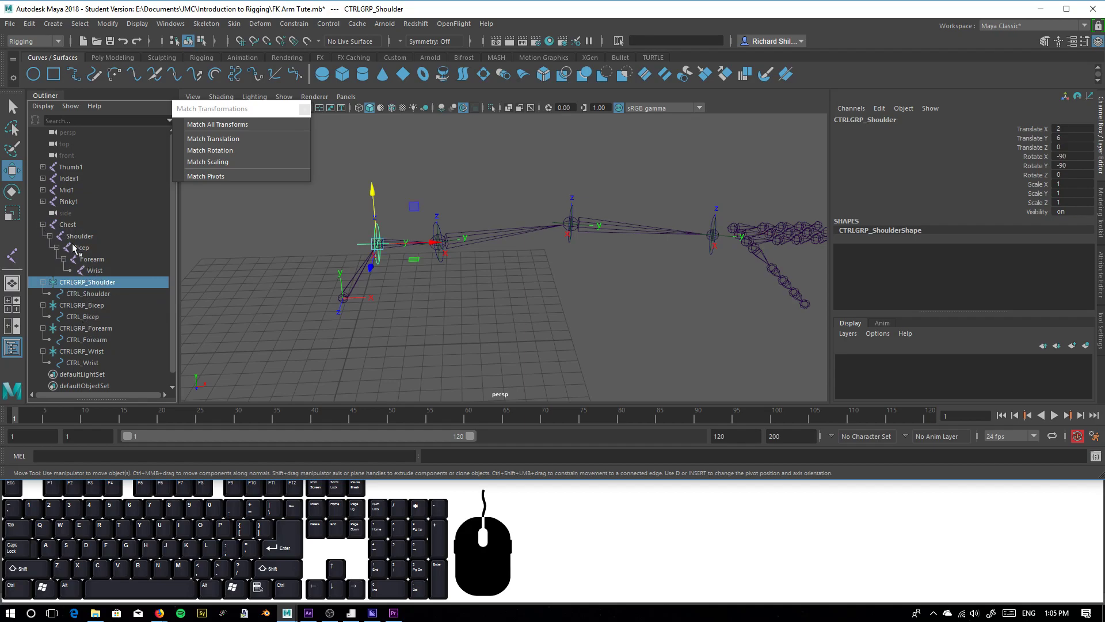
Parent the CTRLGRP_Wrist locator, together with its CTRL_Wrist circle, under CTRL_Forearm
click(91, 352)
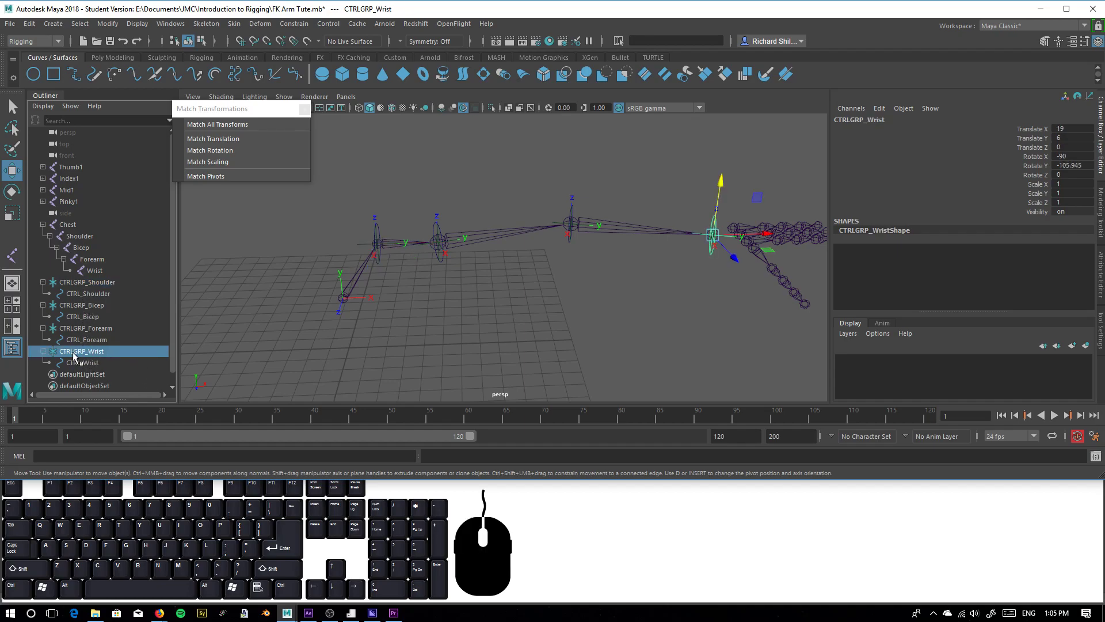
click(43, 351)
shift+click(86, 339)
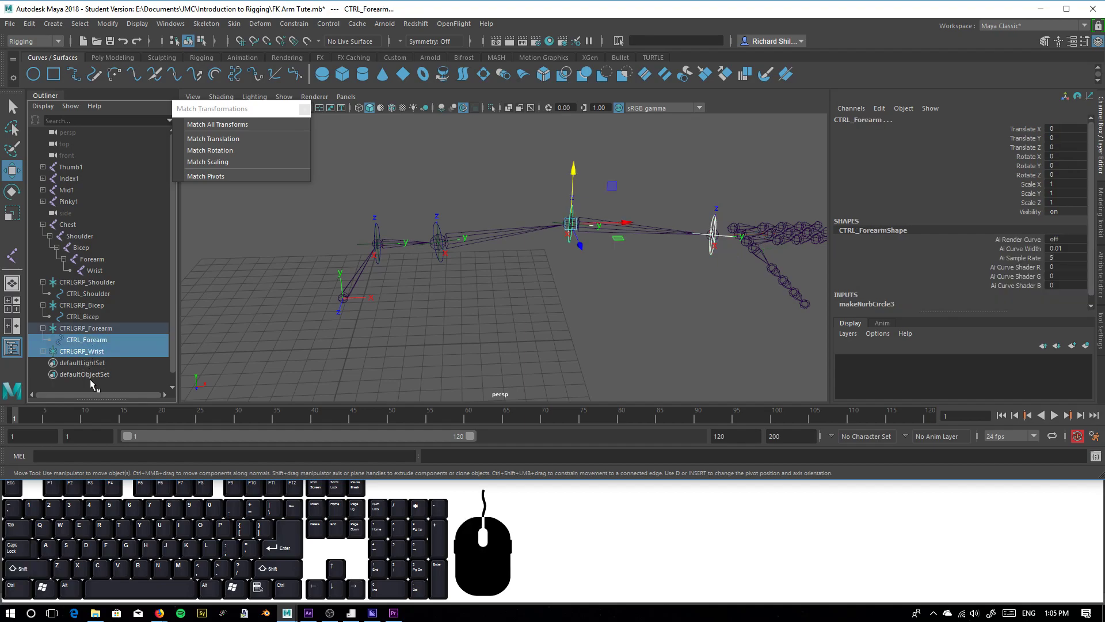
click(43, 351)
click(88, 352)
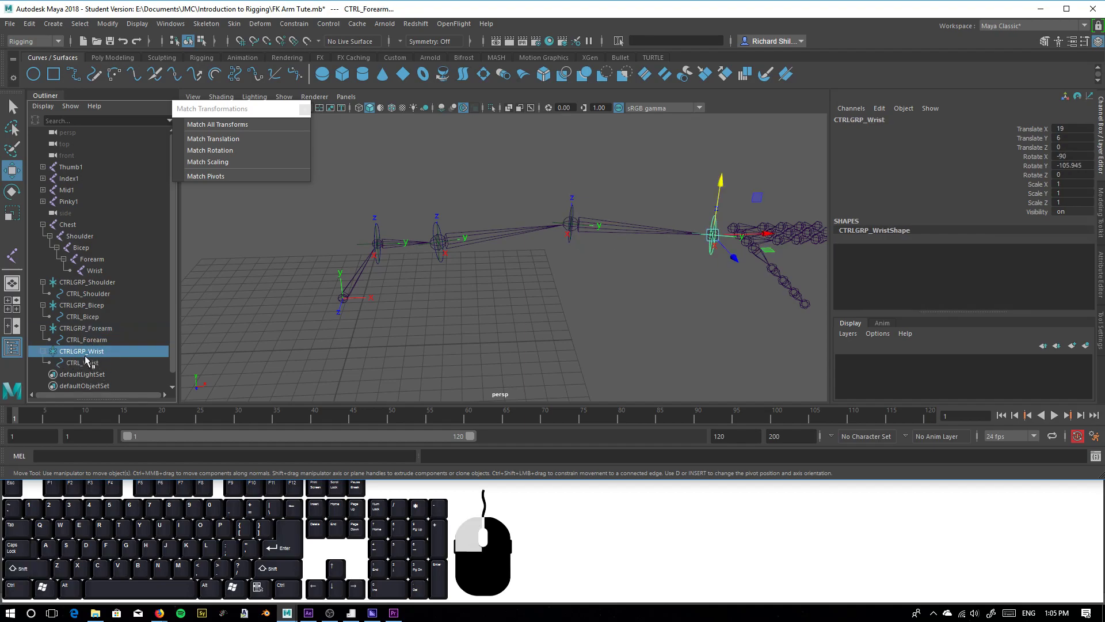
ctrl+click(97, 340)
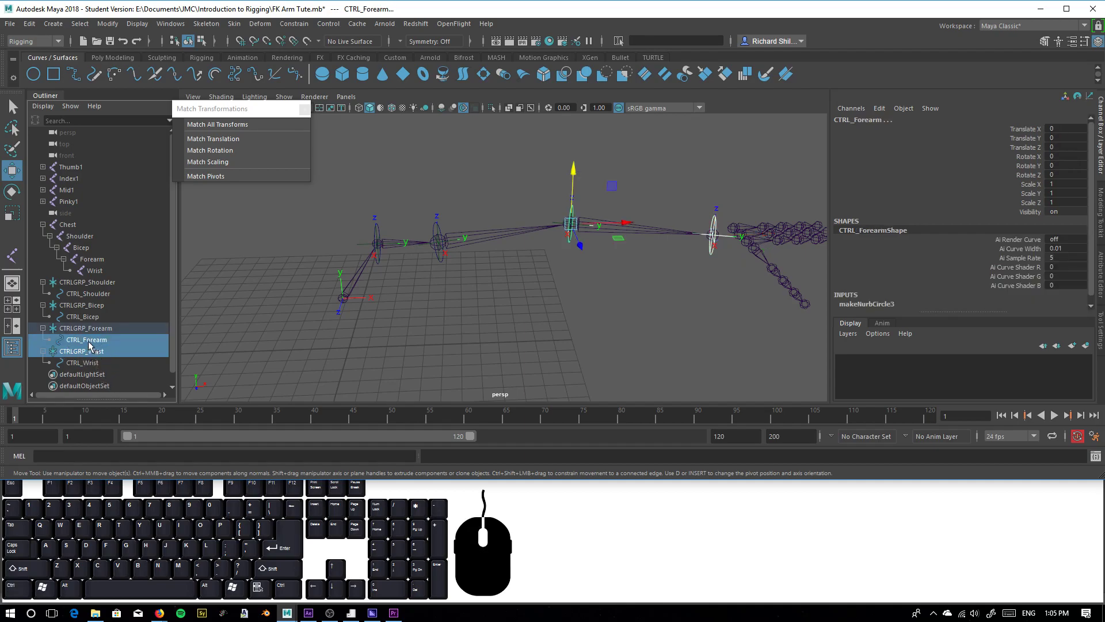
key(p)
Test rotating CTRL_Forearm to check that the wrist control follows, and undo the rotation
click(64, 342)
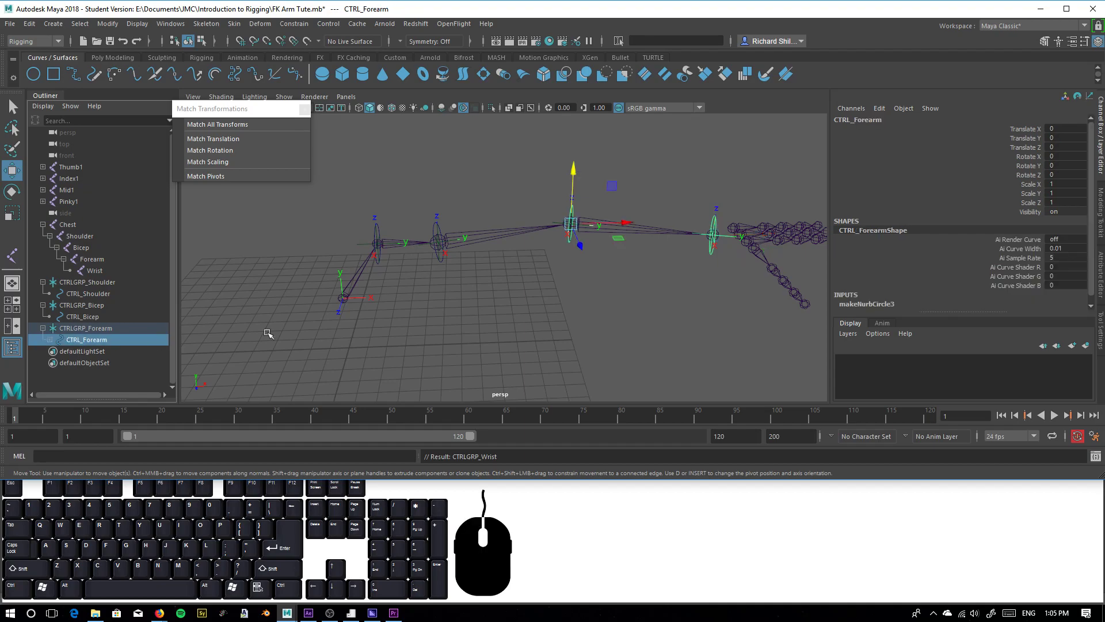
key(e)
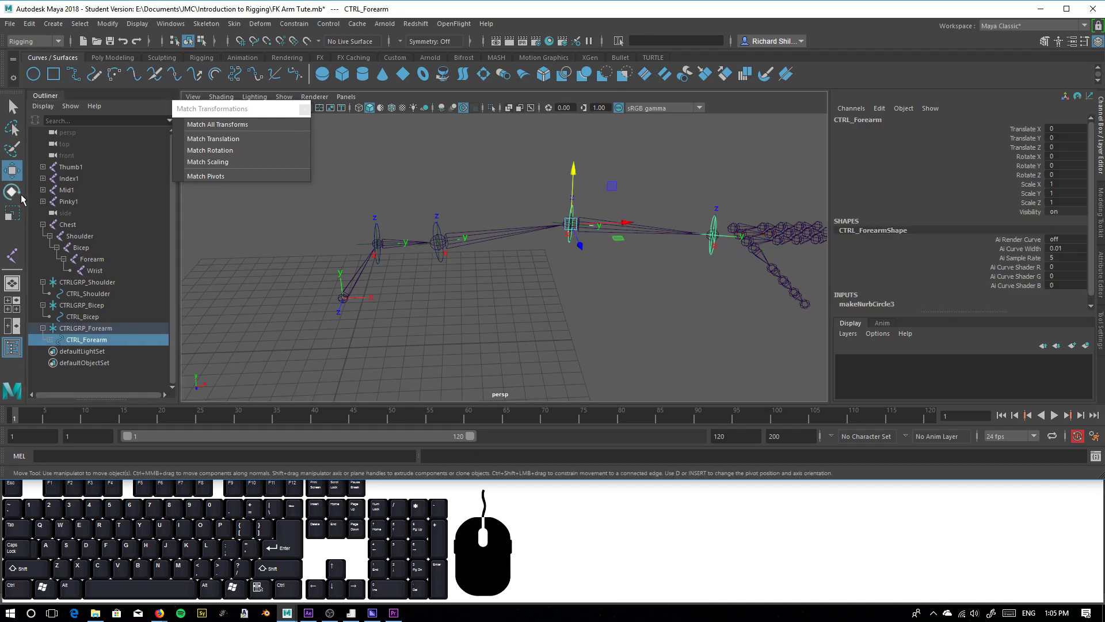
drag(593, 241, 582, 289)
key(ctrl+z)
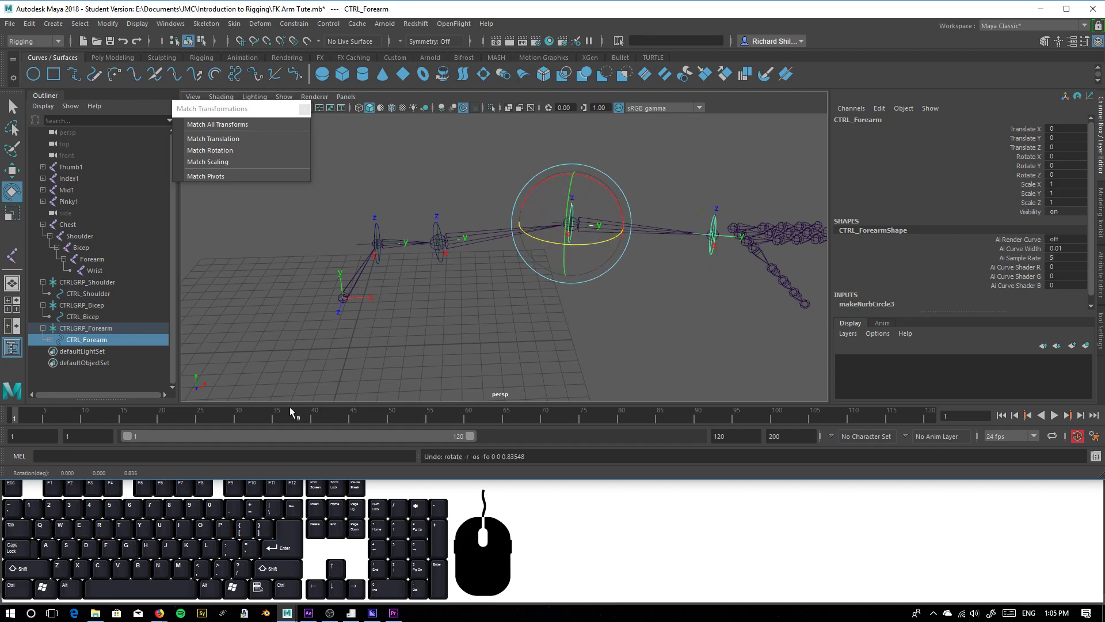
Parent the CTRLGRP_Forearm locator and its children under CTRL_Bicep
click(79, 332)
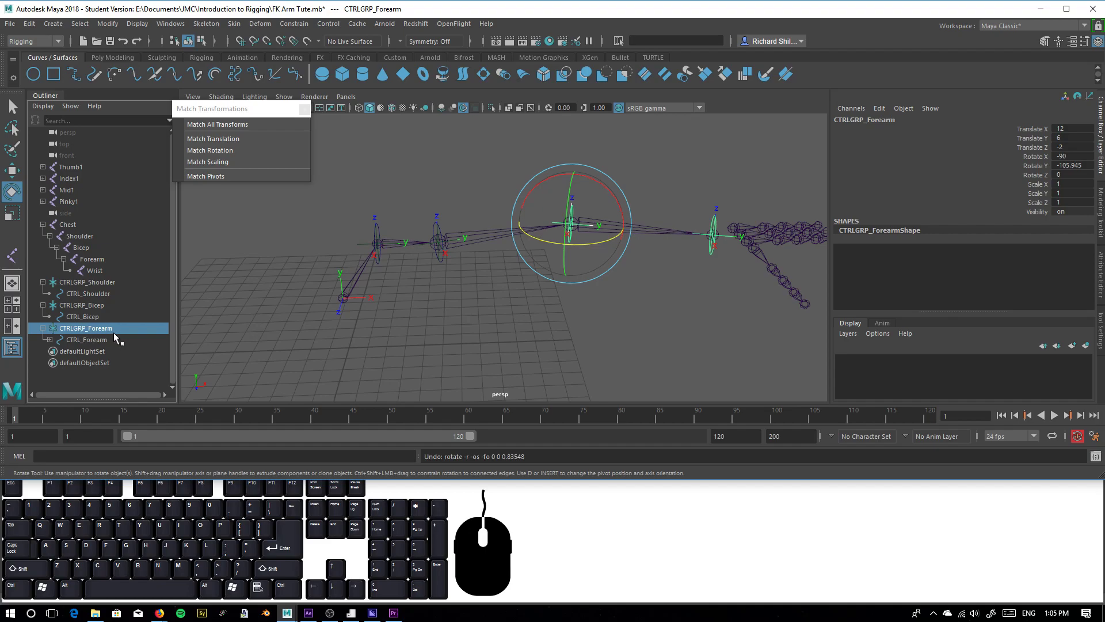
ctrl+click(81, 316)
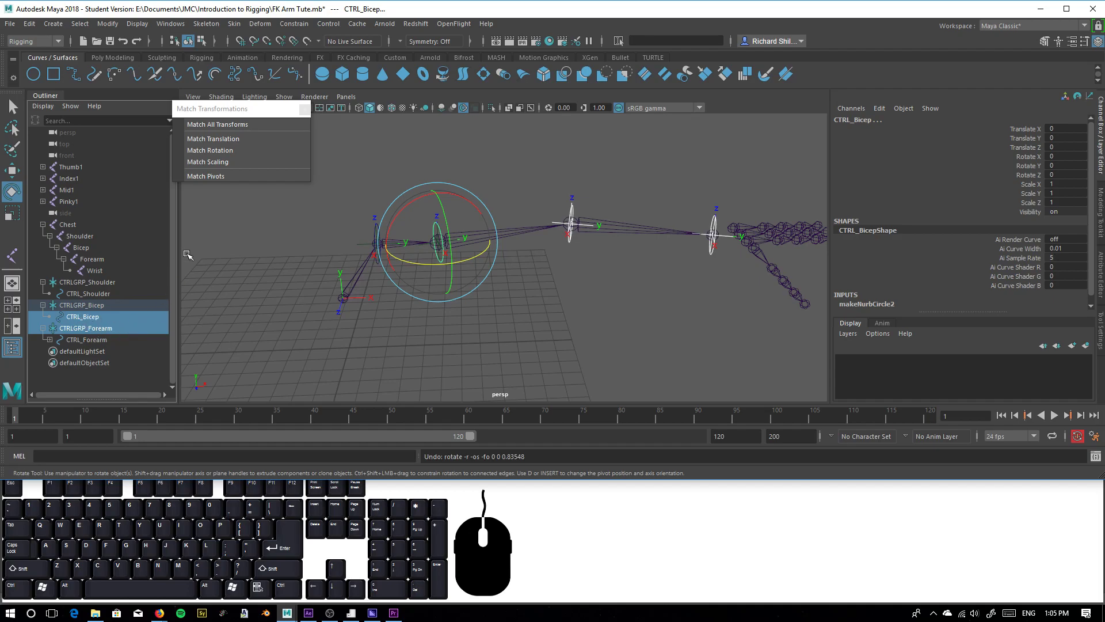
key(p)
Parent the CTRLGRP_Bicep locator and its children under CTRL_Shoulder
click(50, 305)
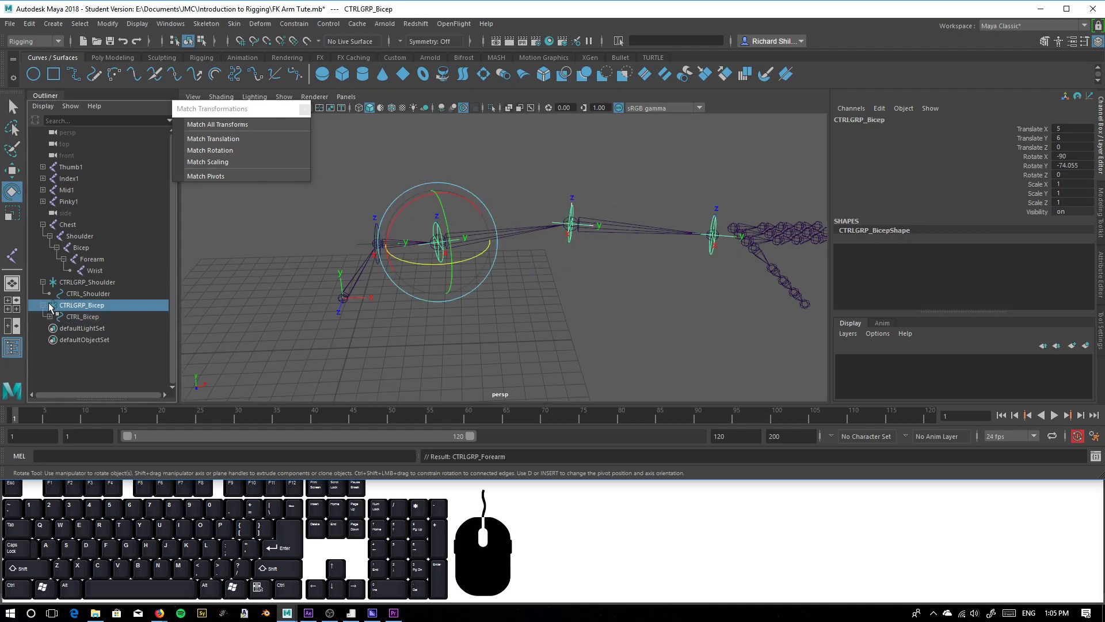
ctrl+click(90, 294)
key(p)
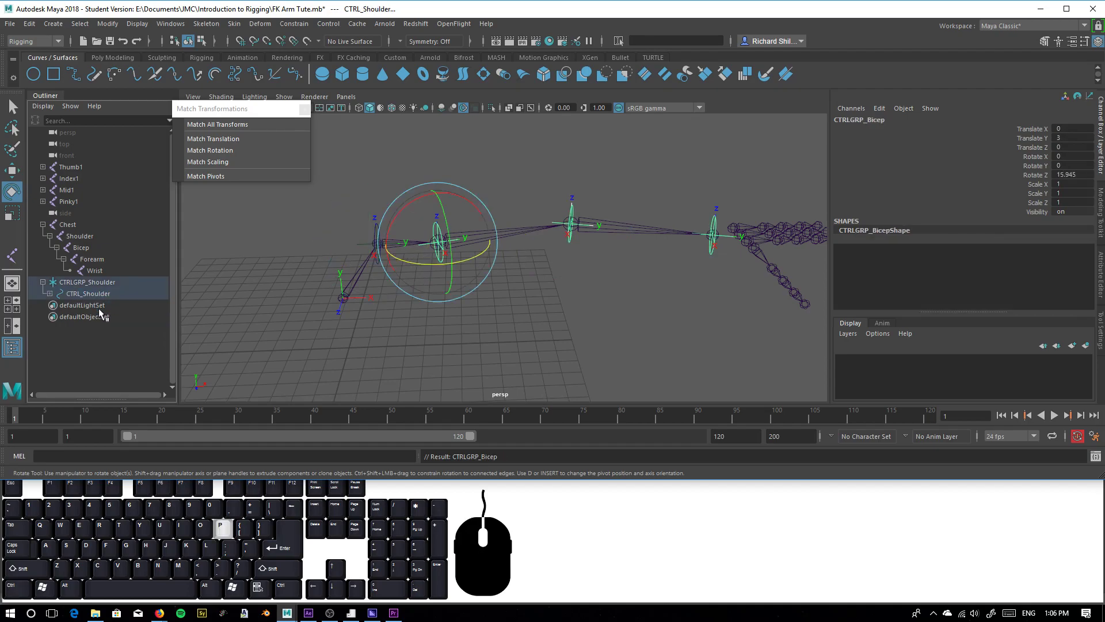
Test rotating the shoulder and bicep control circles in the viewport, and undo each rotation
click(85, 297)
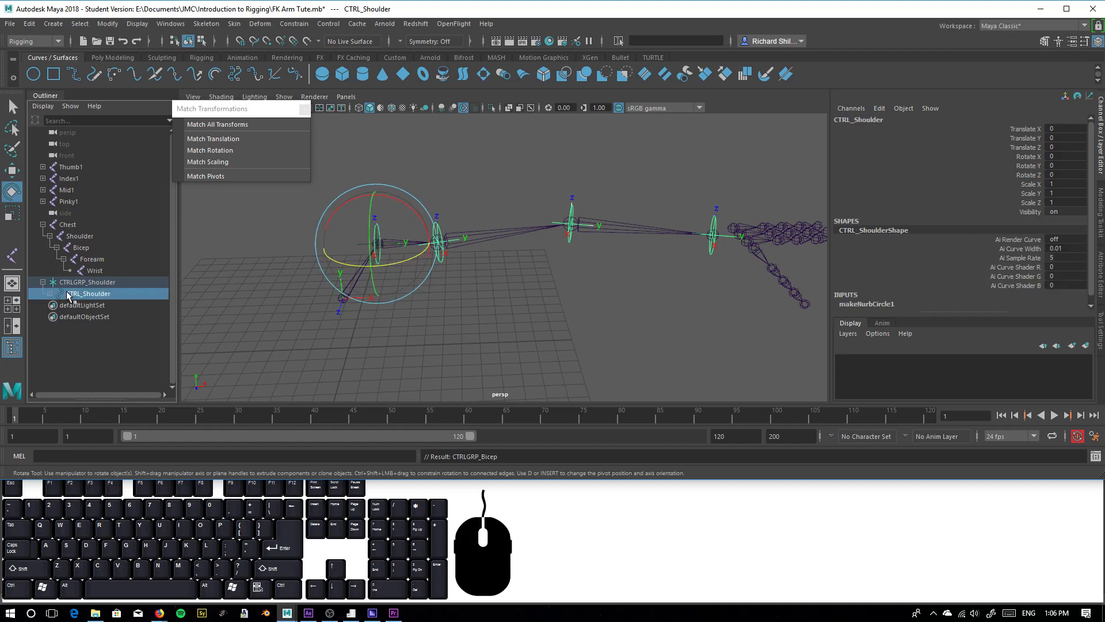
click(499, 324)
click(379, 263)
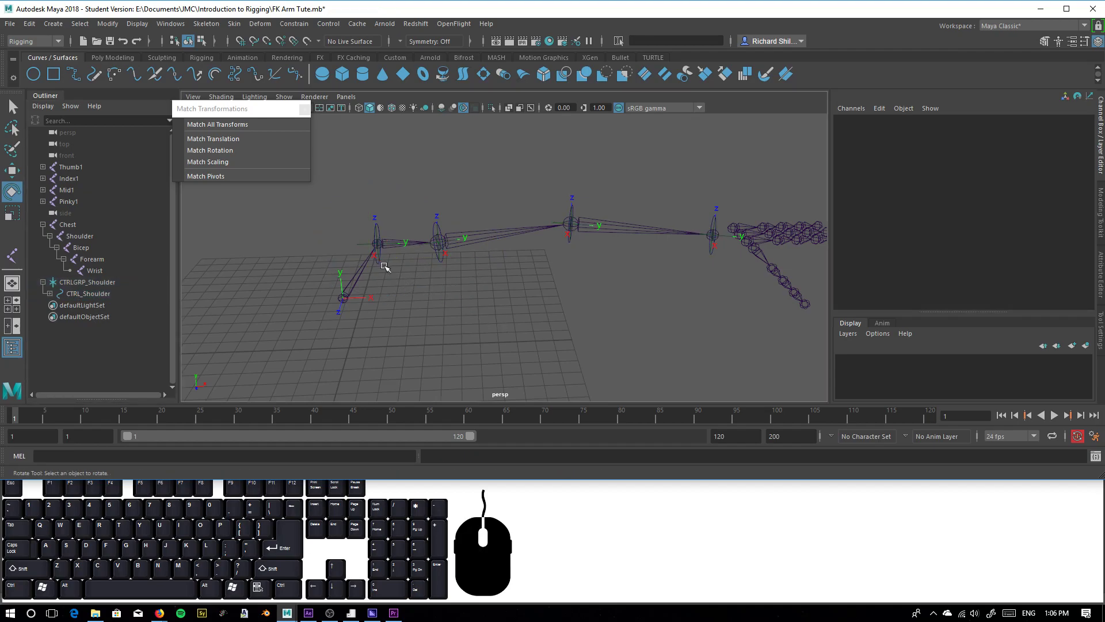
drag(390, 264, 479, 288)
key(ctrl+z)
click(497, 313)
click(442, 263)
key(ctrl+z)
Test rotating the forearm and wrist control circles in the viewport, and undo each rotation
click(573, 303)
click(571, 241)
drag(591, 244, 592, 247)
key(ctrl+z)
click(683, 301)
click(715, 254)
drag(721, 256, 742, 281)
key(ctrl+z)
click(572, 354)
Expand the full control hierarchy beneath CTRL_Shoulder down to CTRL_Wrist, and clear the selection
click(68, 294)
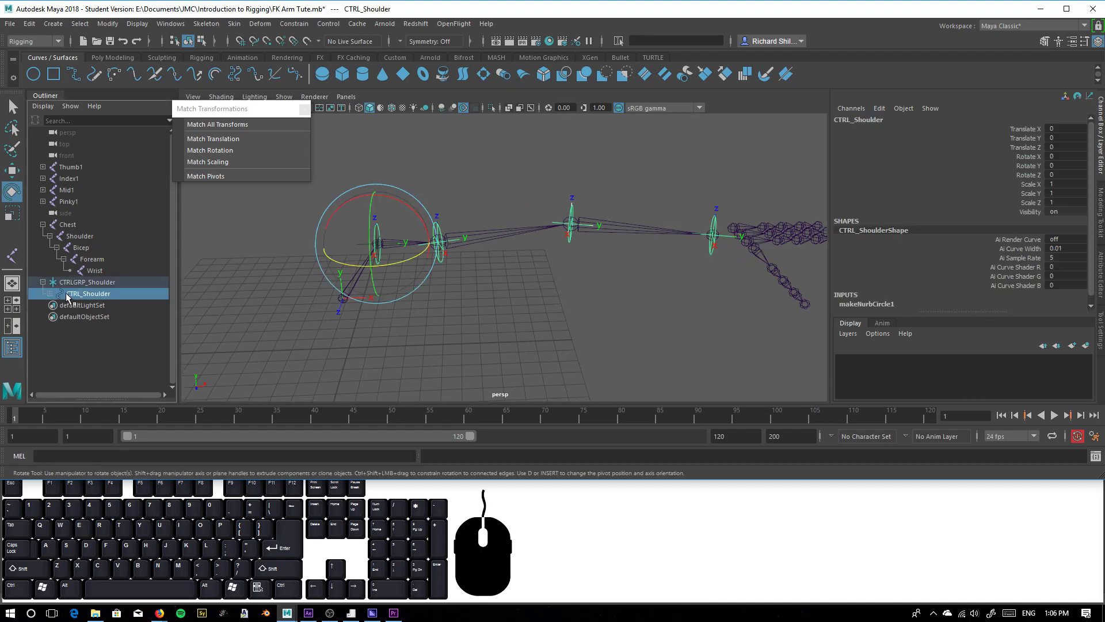
shift+click(50, 294)
click(495, 330)
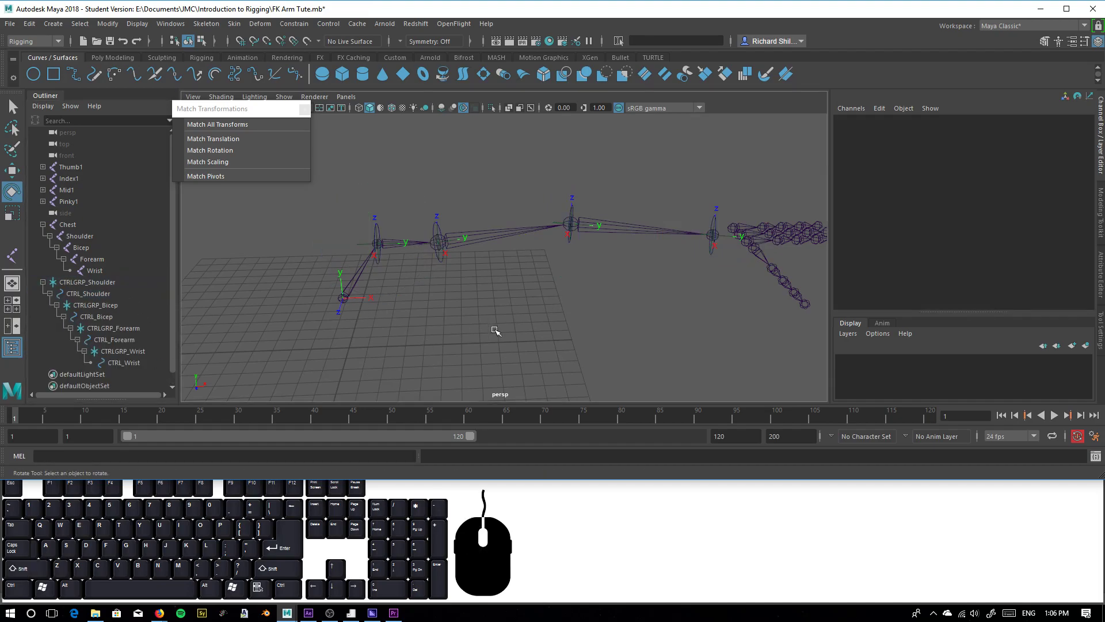
Compare the Shoulder joint with the CTRL_Shoulder circle by selecting each in the viewport
alt+middle_drag(437, 304, 441, 260)
alt+right_drag(442, 260, 496, 334)
click(421, 243)
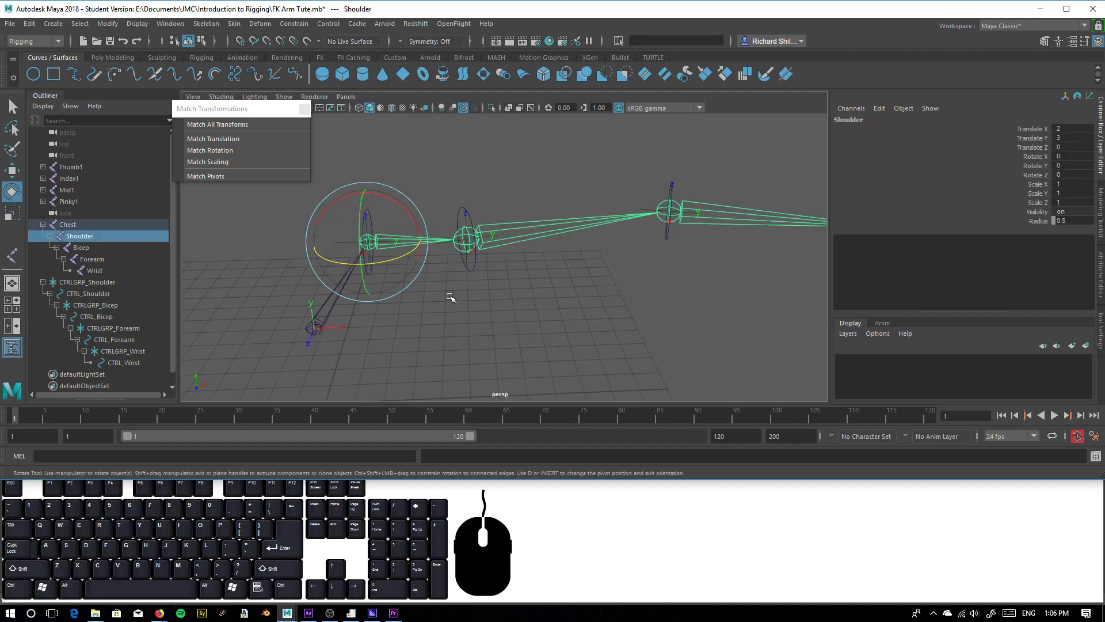
click(437, 287)
click(370, 275)
click(459, 353)
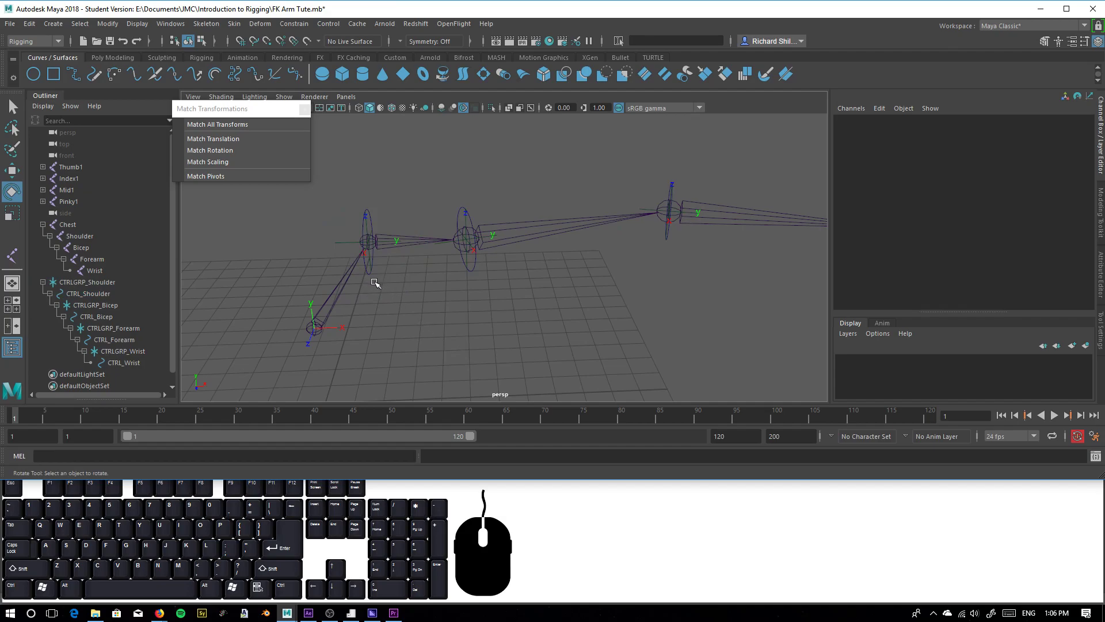
click(366, 273)
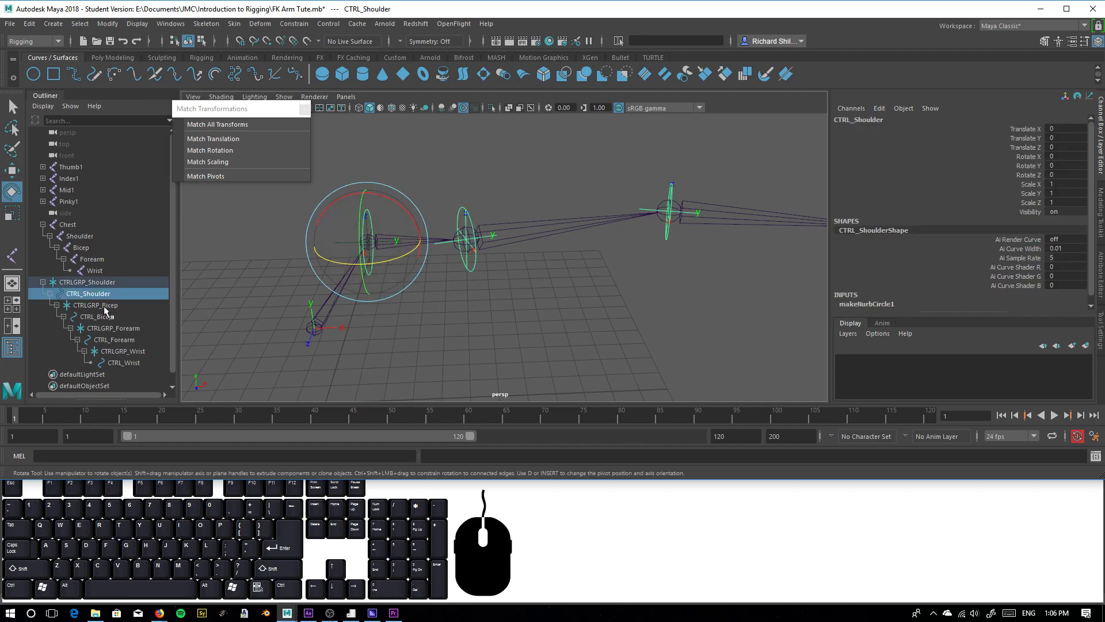
click(437, 284)
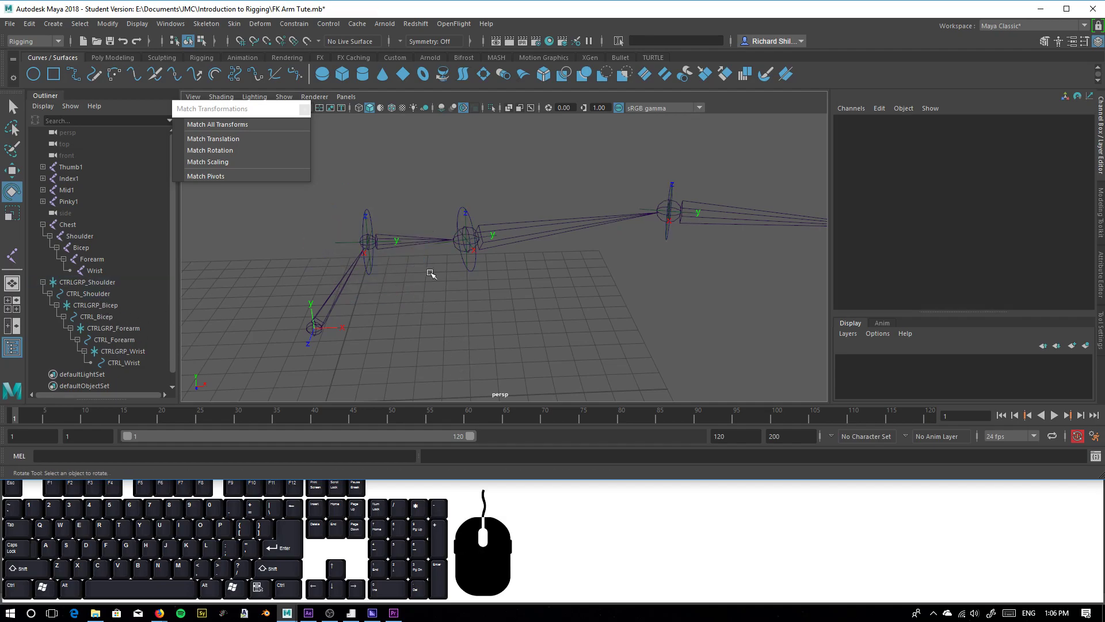
Test rotating the Shoulder joint directly, undo the rotation, and check the CTRL_Shoulder circle
click(418, 238)
drag(400, 261, 387, 273)
key(ctrl+z)
click(504, 336)
click(375, 298)
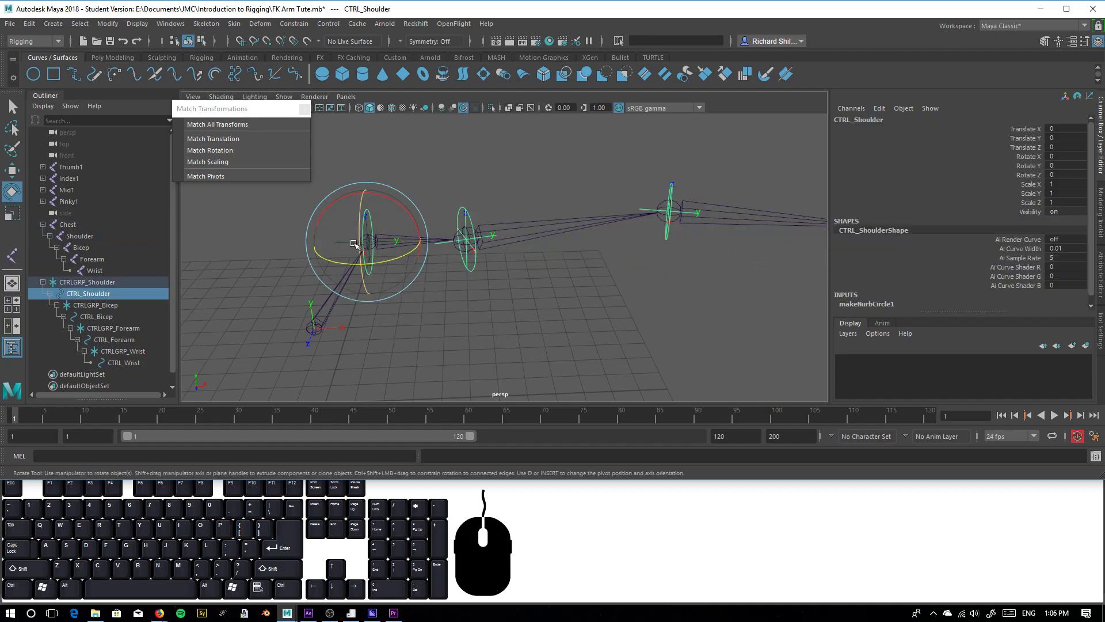
click(381, 284)
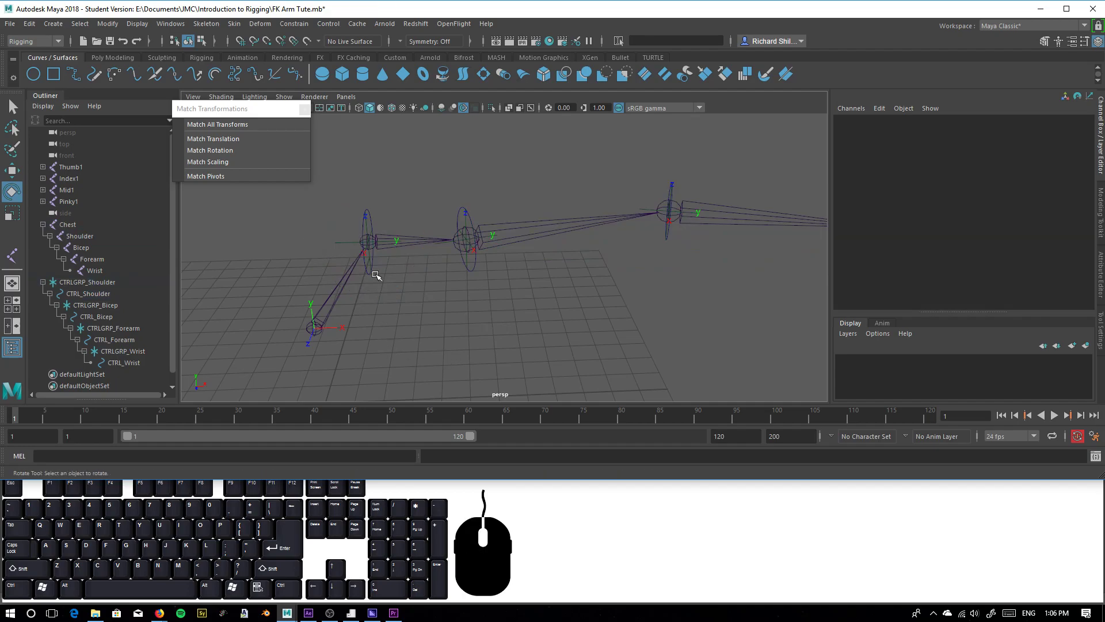
Parent-constrain the Shoulder joint to CTRL_Shoulder with Maintain offset off and all translate and rotate axes constrained
click(81, 294)
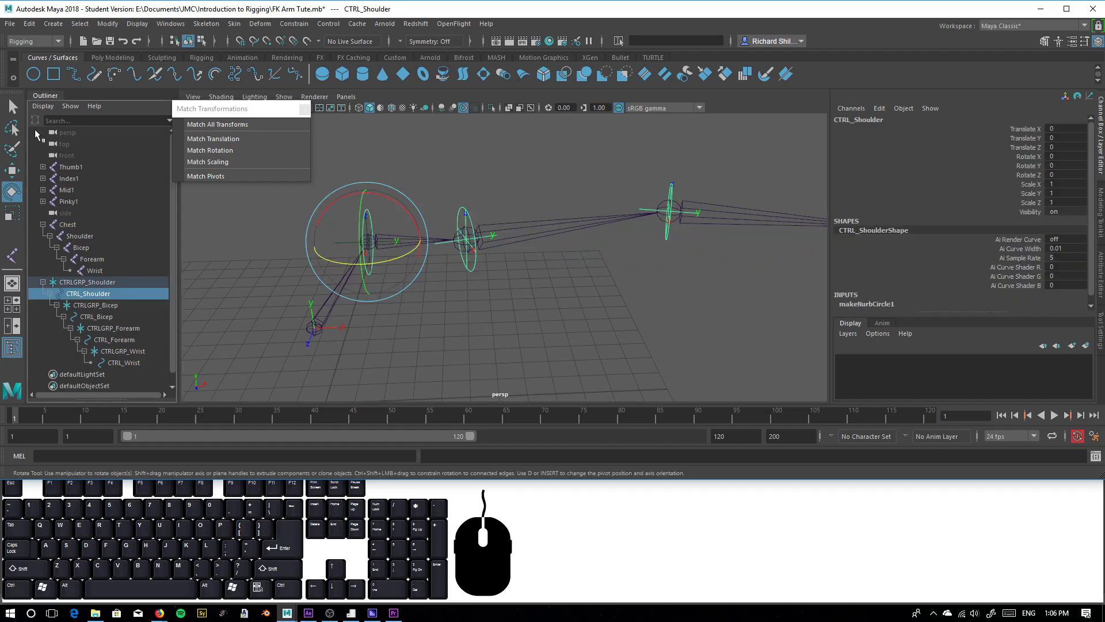
key(q)
shift+click(420, 244)
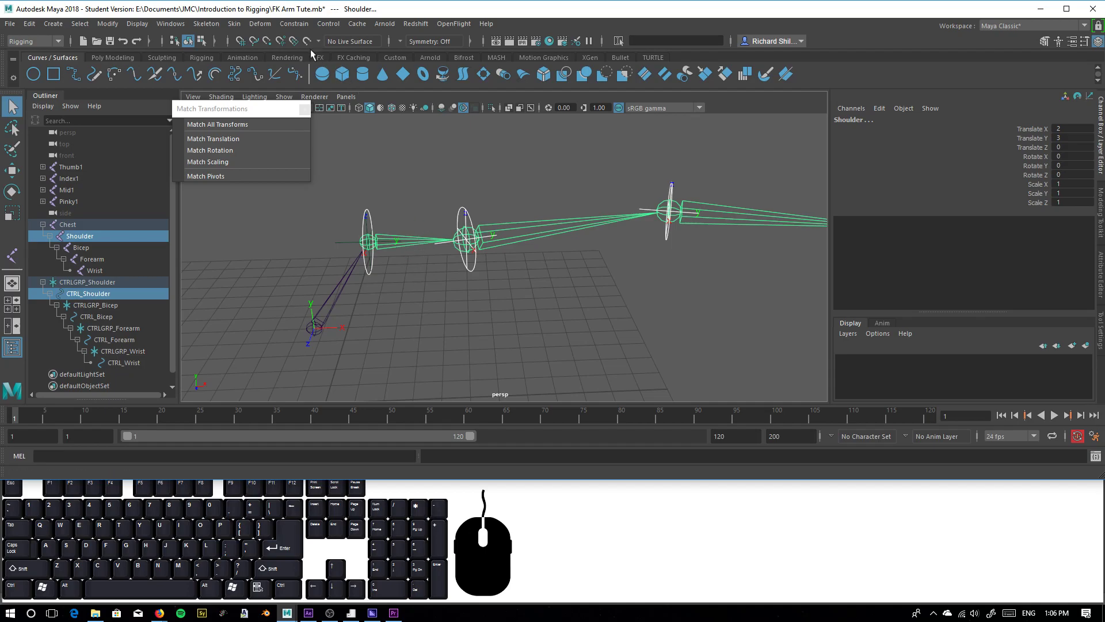
click(294, 23)
click(405, 53)
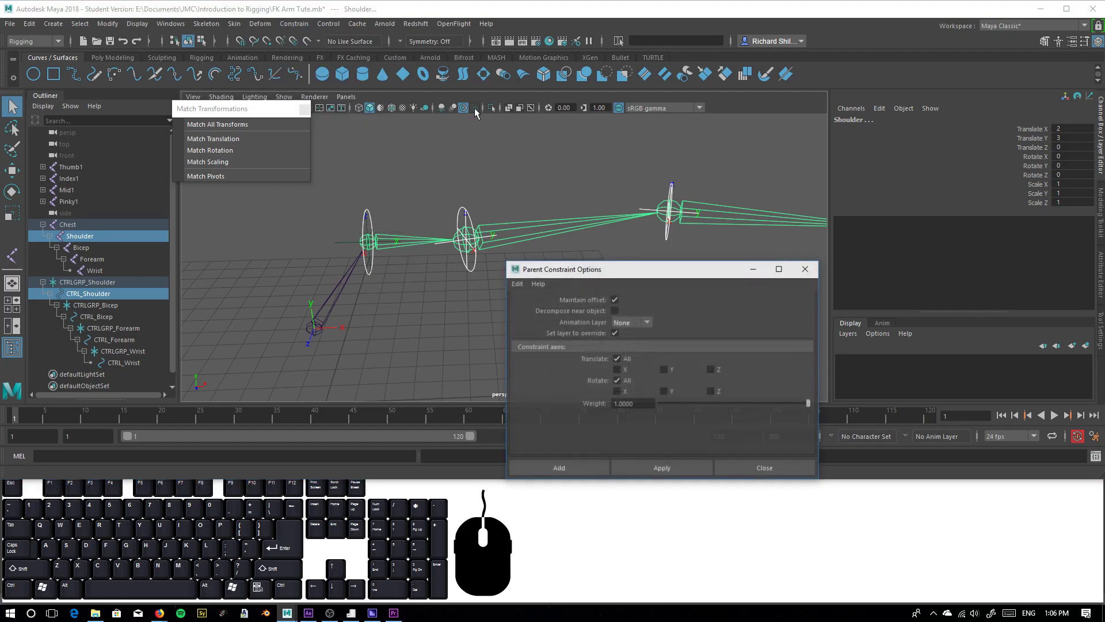
drag(561, 268, 780, 150)
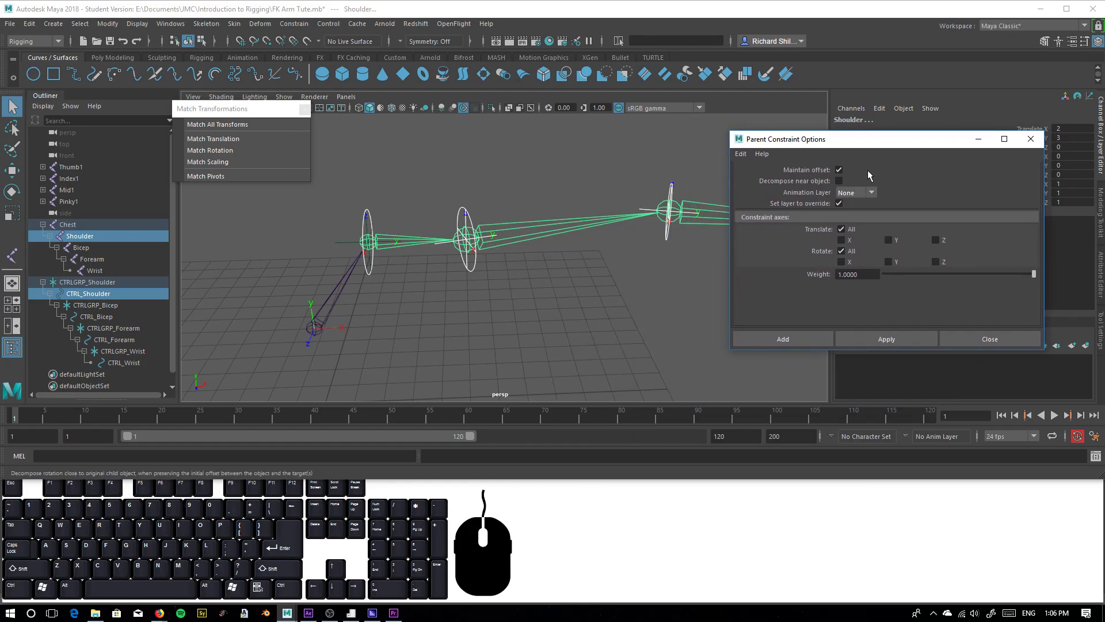
click(839, 169)
click(868, 337)
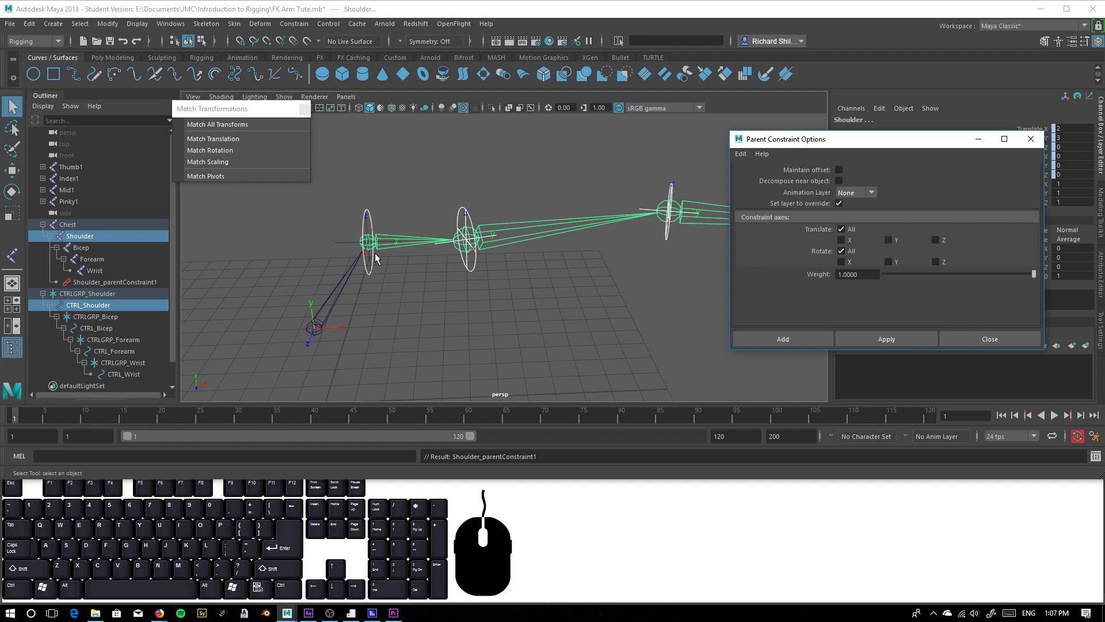
Parent-constrain the Bicep joint to the CTRL_Bicep circle using the same constraint options
alt+drag(407, 292, 293, 270)
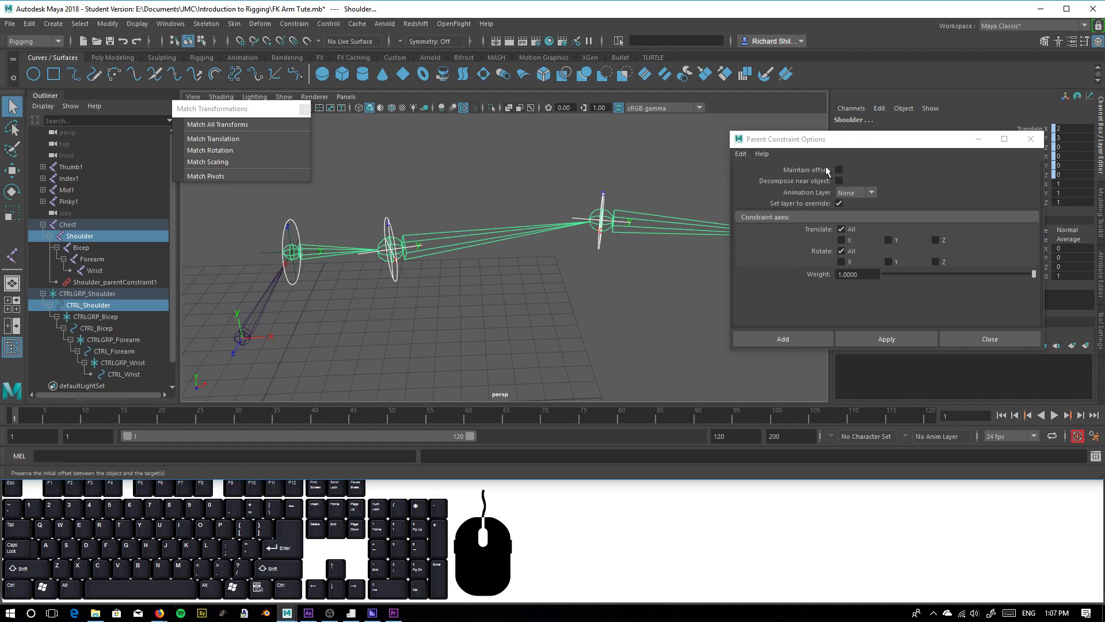
click(96, 328)
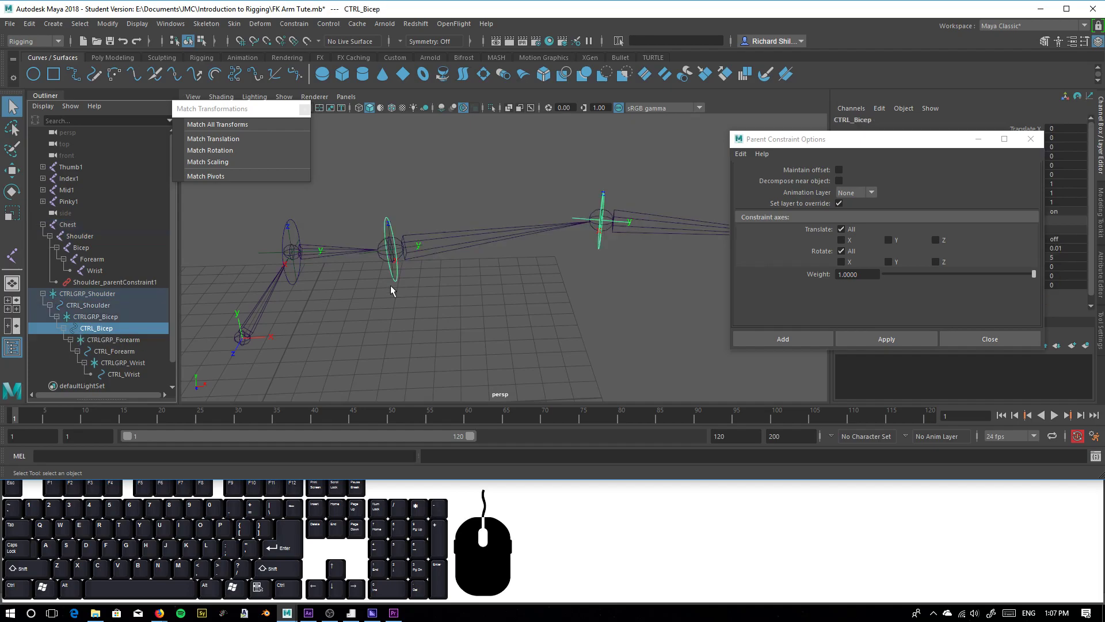
shift+click(462, 236)
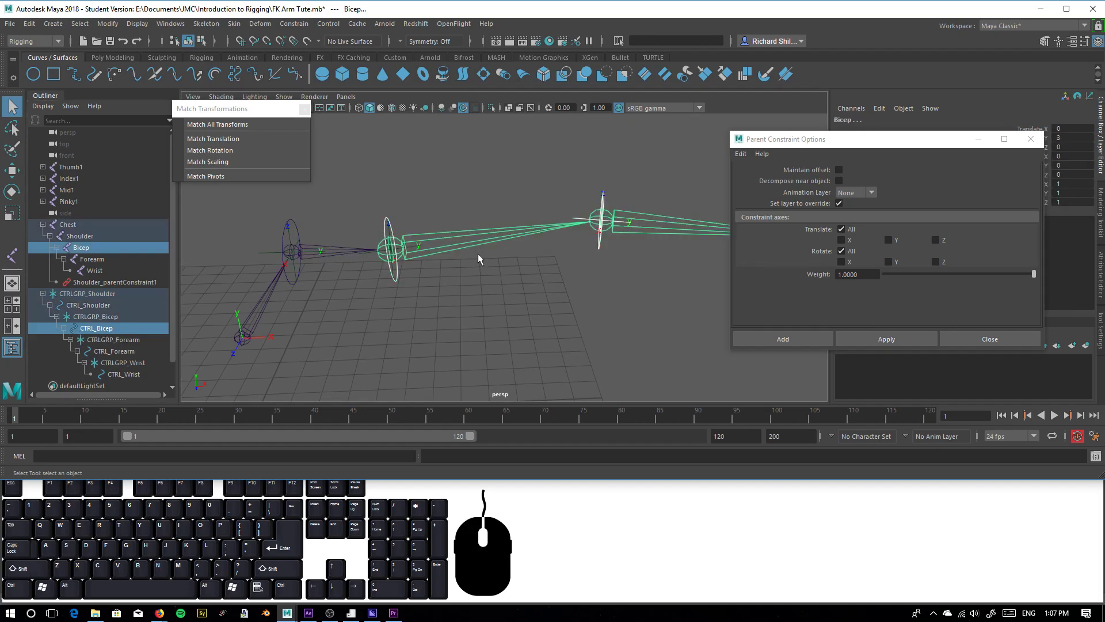
click(883, 340)
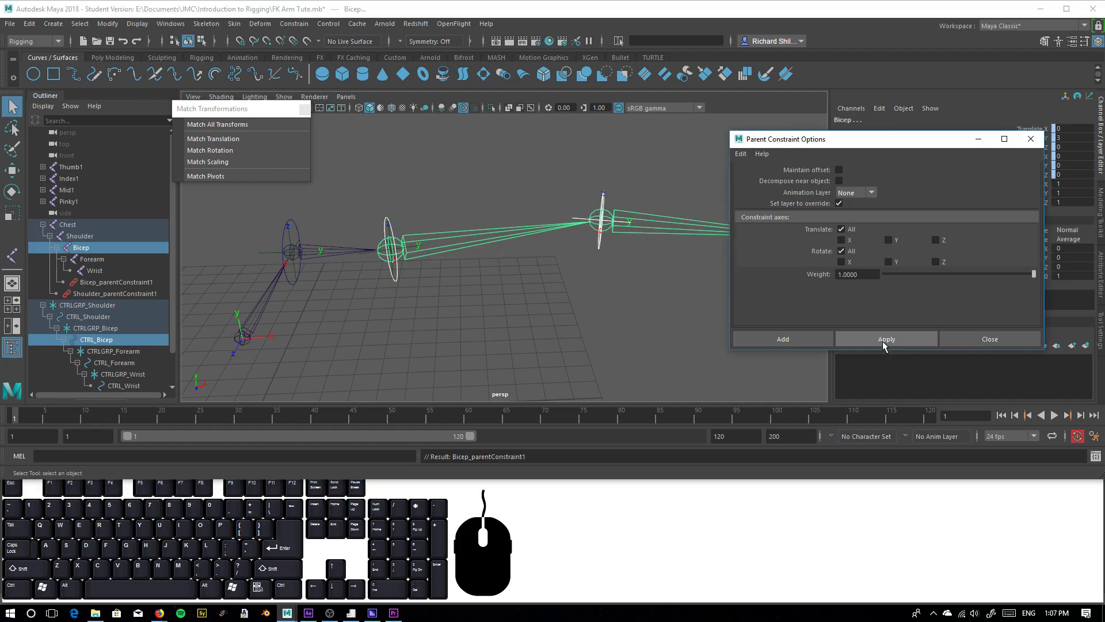
Parent-constrain the Forearm joint to the CTRL_Forearm circle using the same constraint options
alt+drag(382, 338, 125, 365)
click(124, 364)
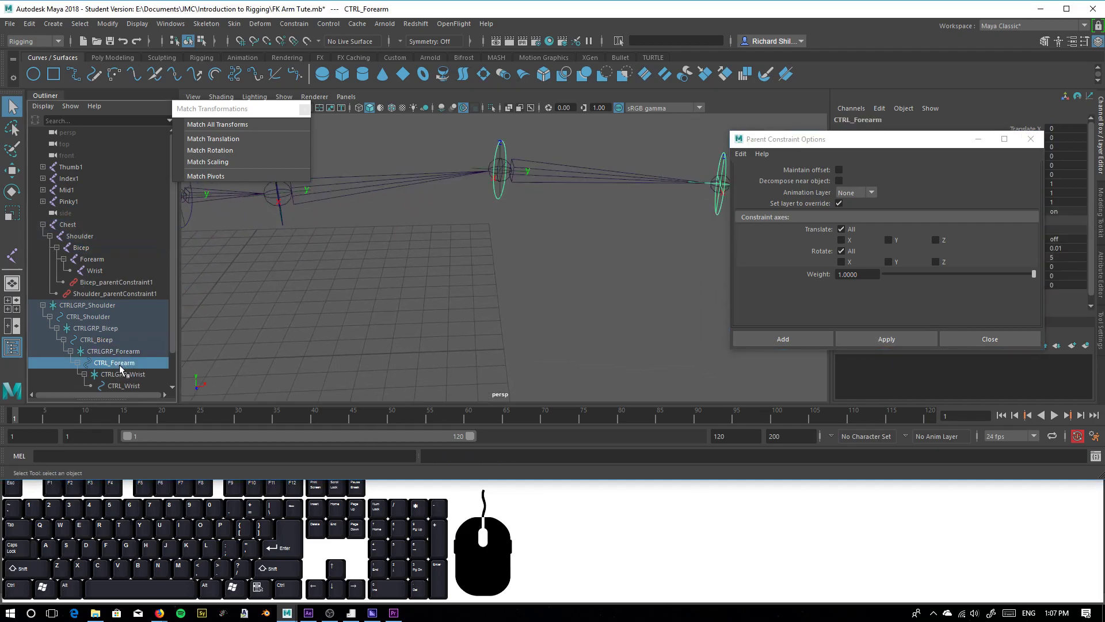
shift+click(589, 171)
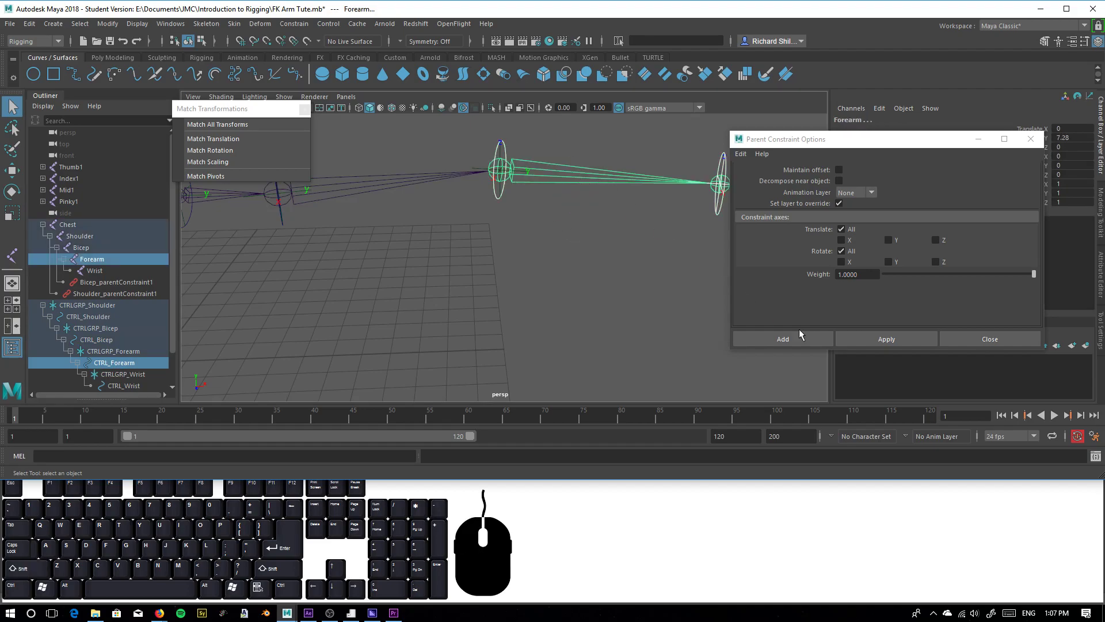
click(884, 341)
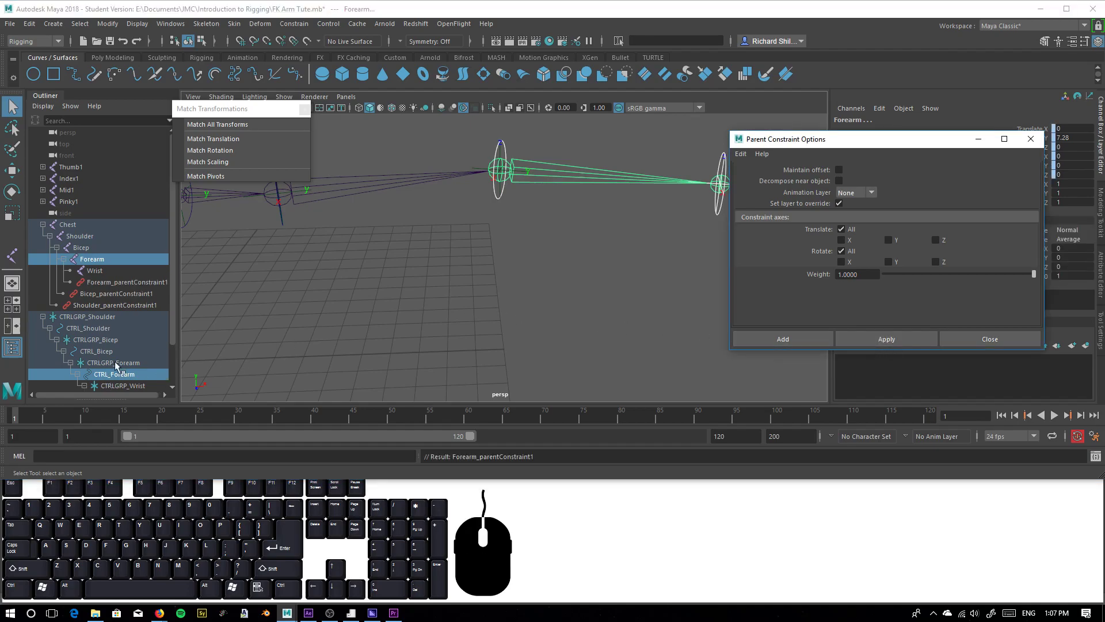
Parent-constrain the Wrist joint to the CTRL_Wrist circle with Maintain offset off and all translate and rotate axes constrained
scroll(115, 371, down, 2)
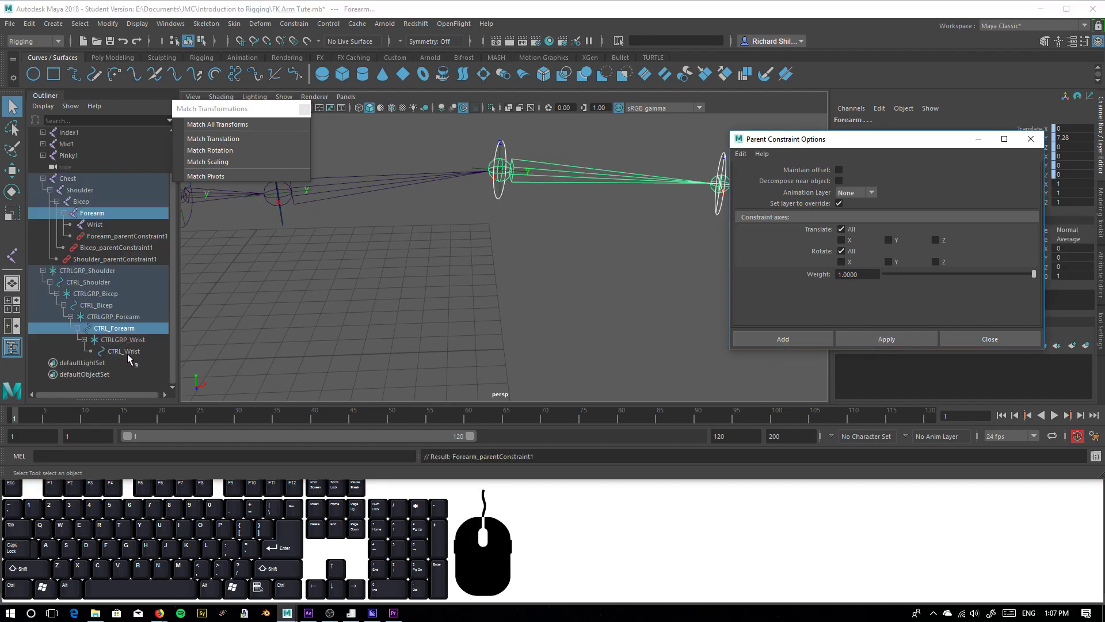
click(122, 351)
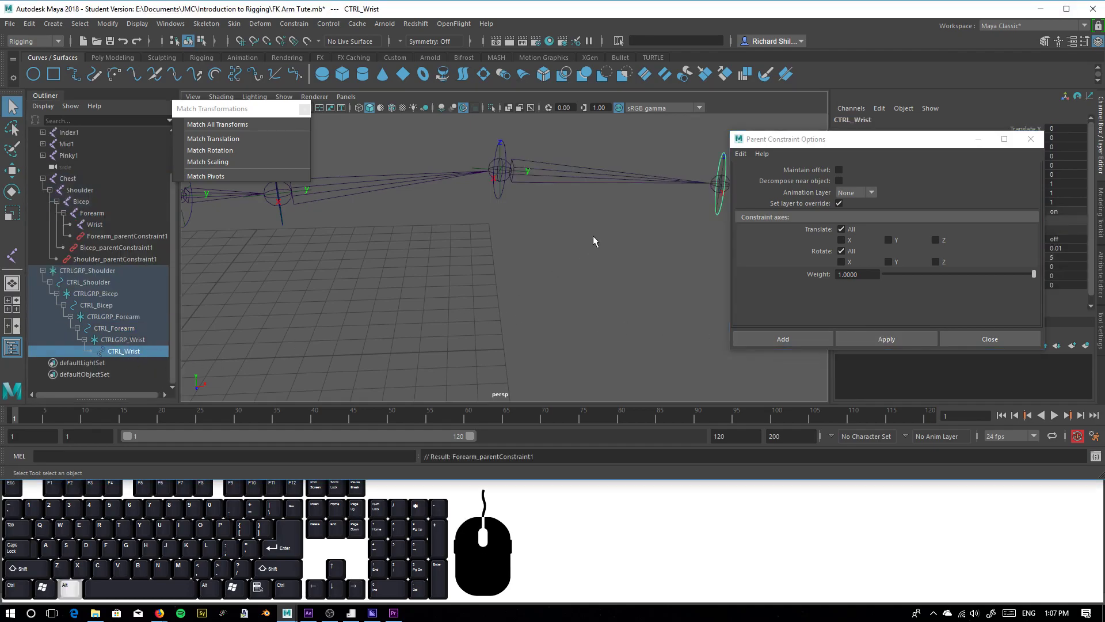
alt+middle_drag(595, 235, 478, 264)
scroll(611, 237, up, 2)
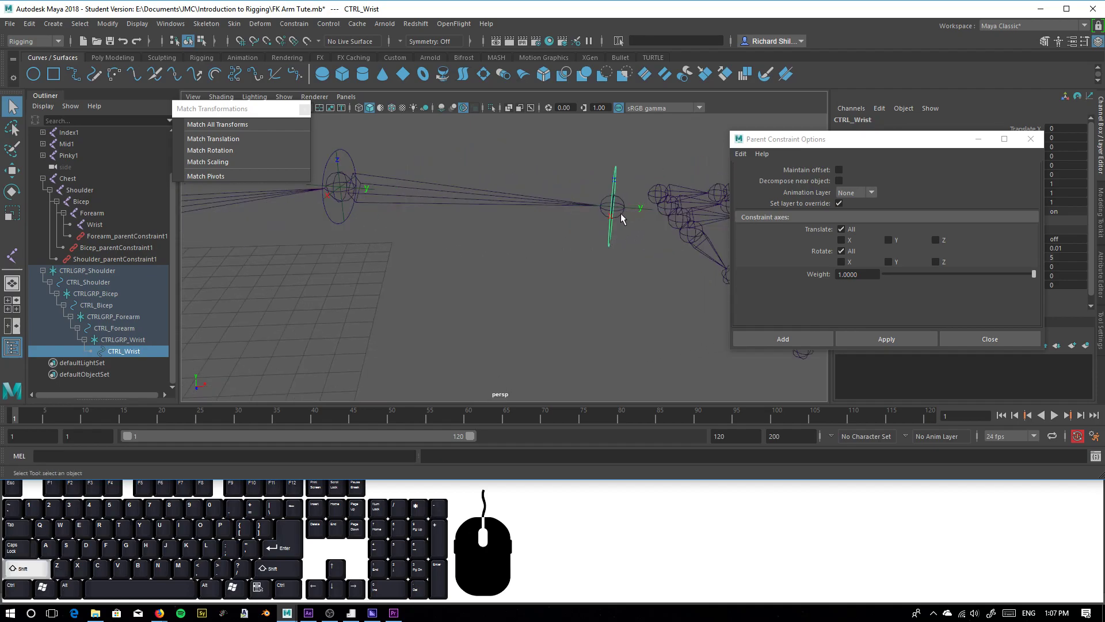
shift+click(624, 213)
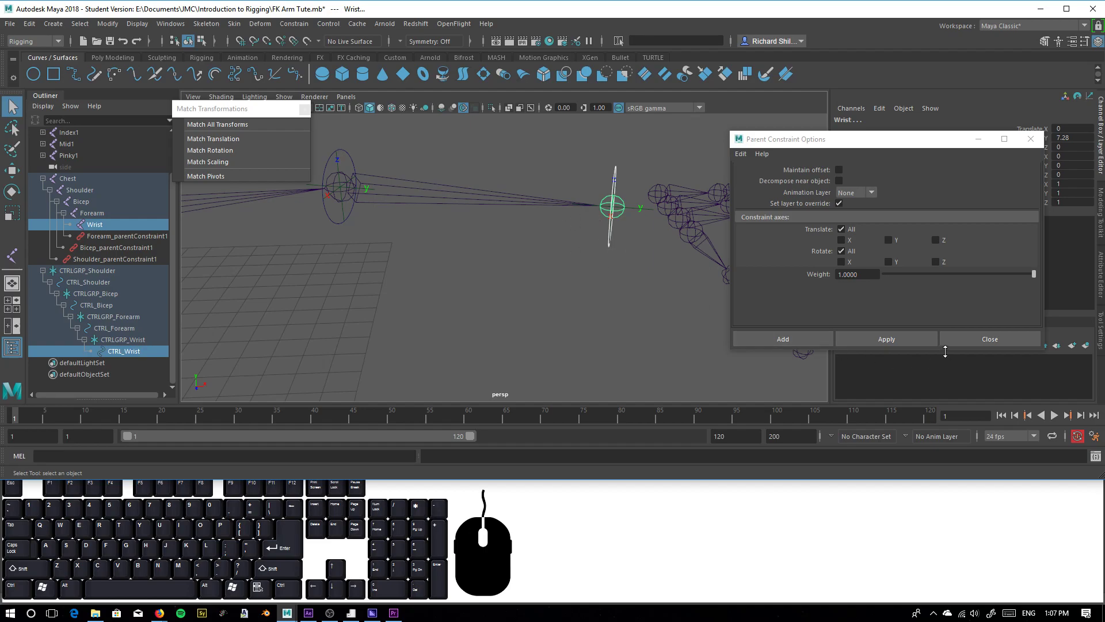
click(888, 341)
Test rotating the CTRL_Shoulder circle to see how the arm follows, and undo the rotation
scroll(365, 289, down, 5)
alt+drag(365, 288, 394, 258)
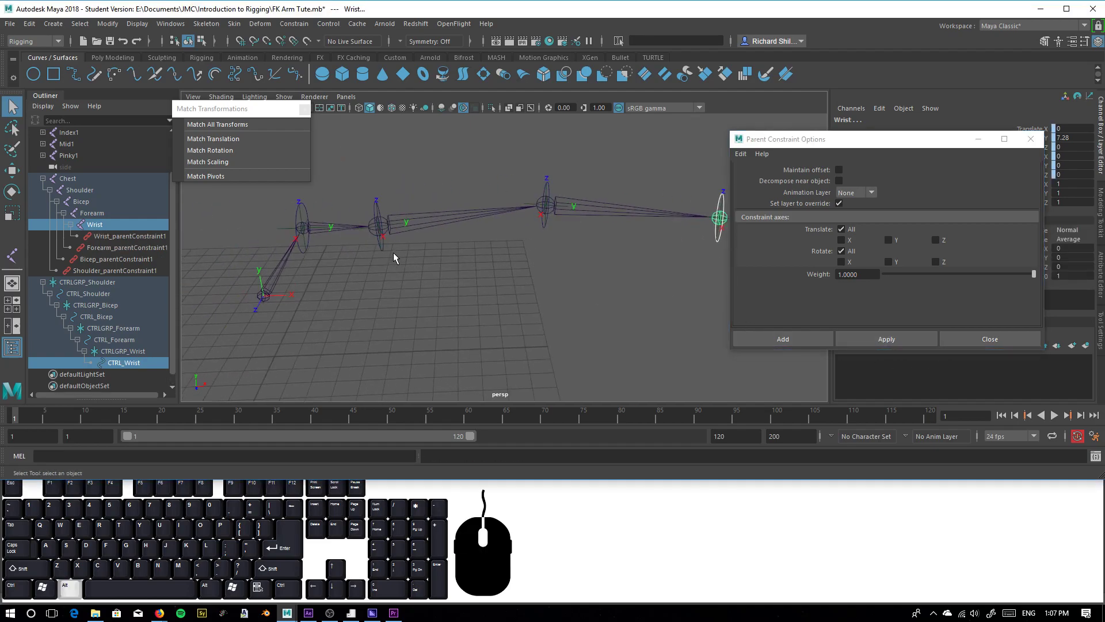
click(297, 247)
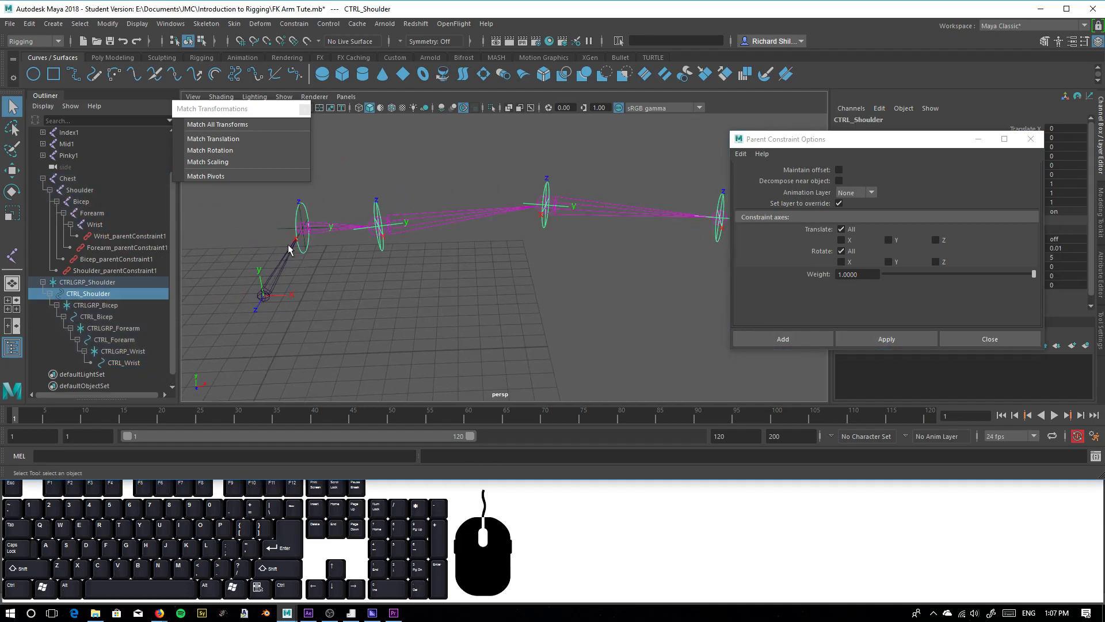
click(13, 191)
drag(321, 246, 354, 270)
key(ctrl+z)
key(ctrl+z)
Test rotating the CTRL_Bicep and CTRL_Forearm circles in turn, undoing each rotation
click(386, 249)
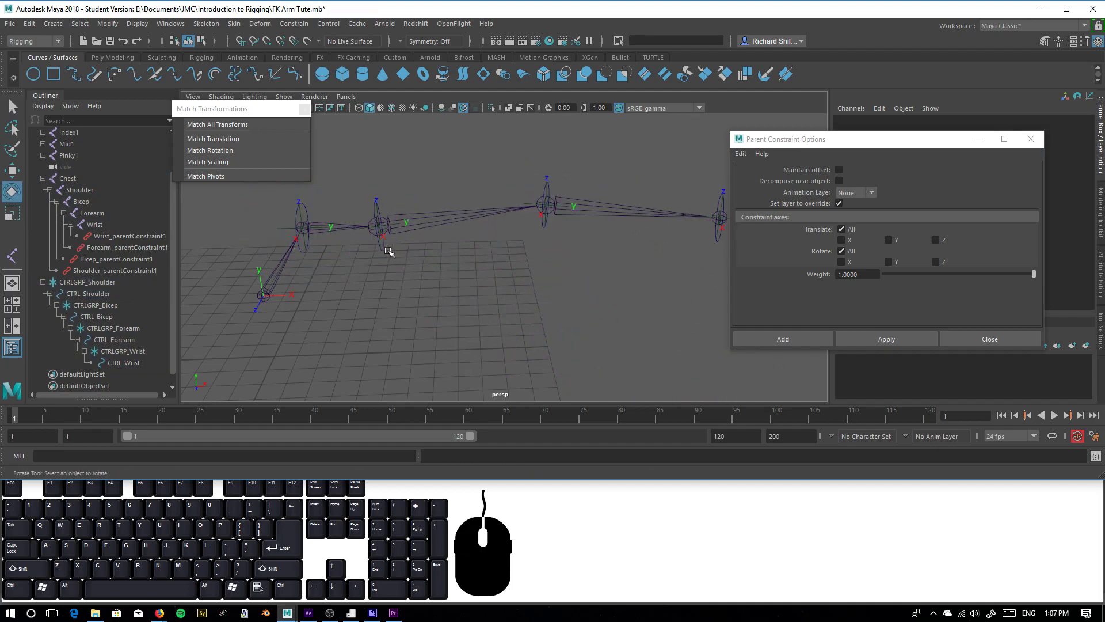
click(383, 248)
drag(404, 242, 386, 282)
key(ctrl+z)
click(541, 231)
click(545, 230)
drag(568, 221, 565, 229)
key(ctrl+z)
Test rotating the CTRL_Wrist circle and undo the rotation
alt+middle_drag(628, 262, 508, 261)
click(579, 245)
click(580, 246)
drag(581, 246, 567, 242)
key(ctrl+z)
Test rotating the CTRL_Bicep circle once more and undo it
alt+middle_drag(332, 277, 449, 291)
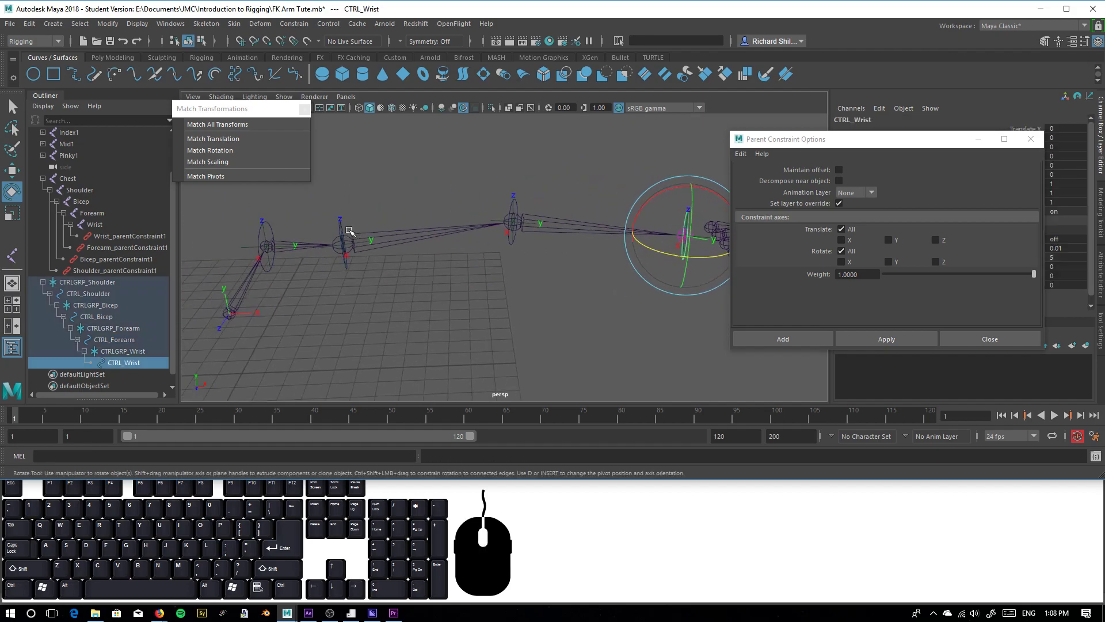
click(346, 266)
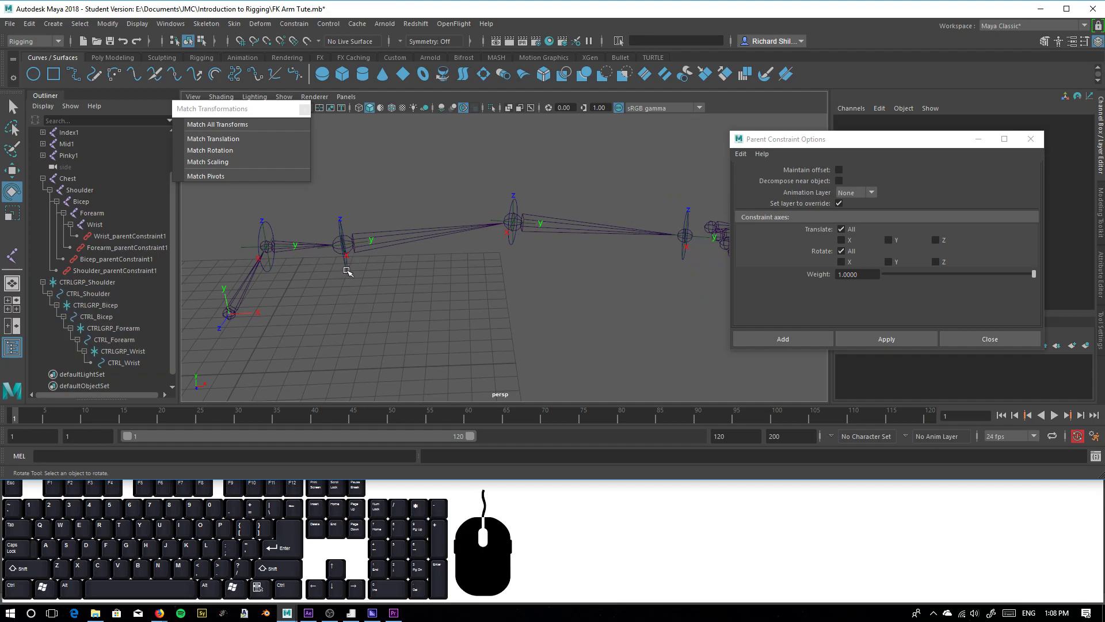
drag(375, 240, 381, 327)
key(ctrl+z)
Test rotating the Chest joint to see whether the controls follow, and undo the rotation
alt+middle_drag(381, 327, 354, 265)
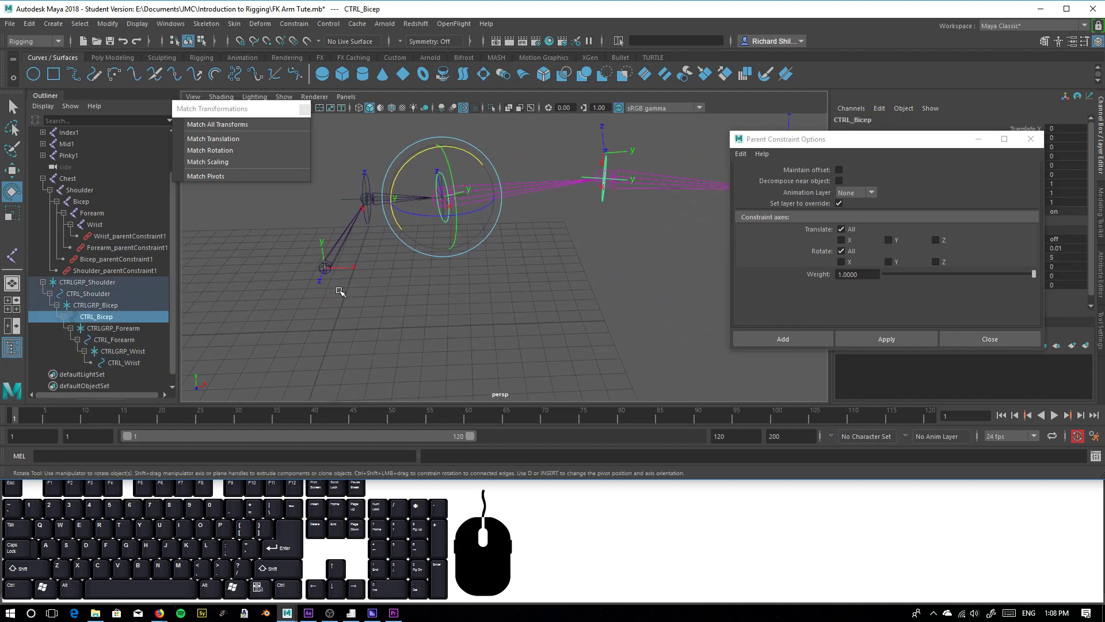
click(324, 267)
mouse_move(374, 244)
mouse_down()
mouse_move(358, 227)
mouse_move(373, 254)
mouse_move(365, 237)
mouse_up()
key(ctrl+z)
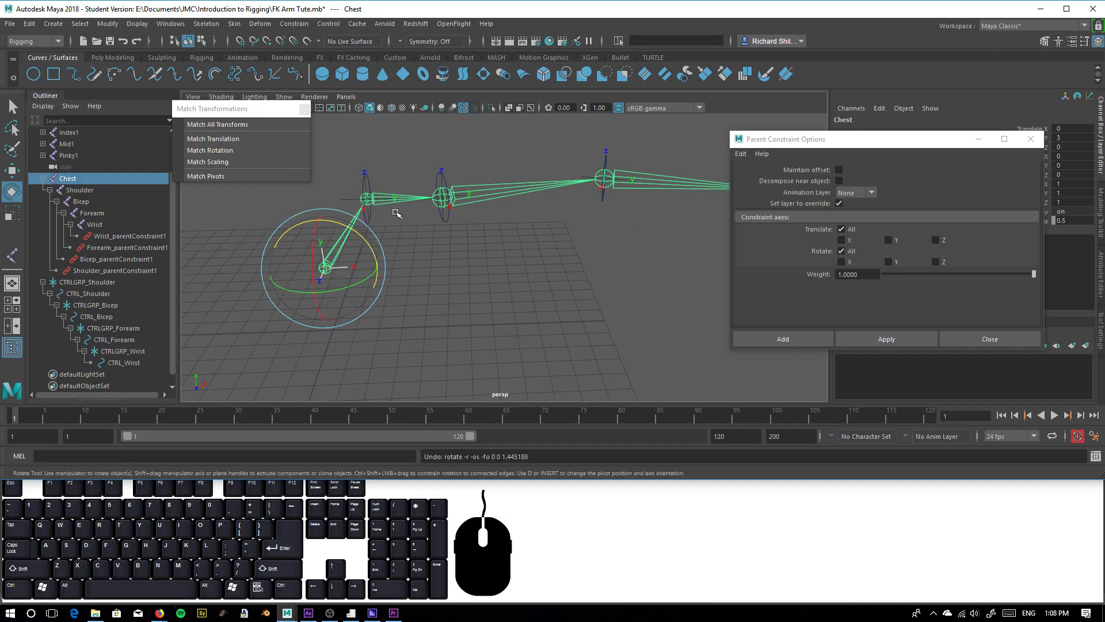
Examine the Shoulder joint, test rotating the CTRL_Shoulder circle, and undo the rotation
alt+drag(422, 230, 506, 241)
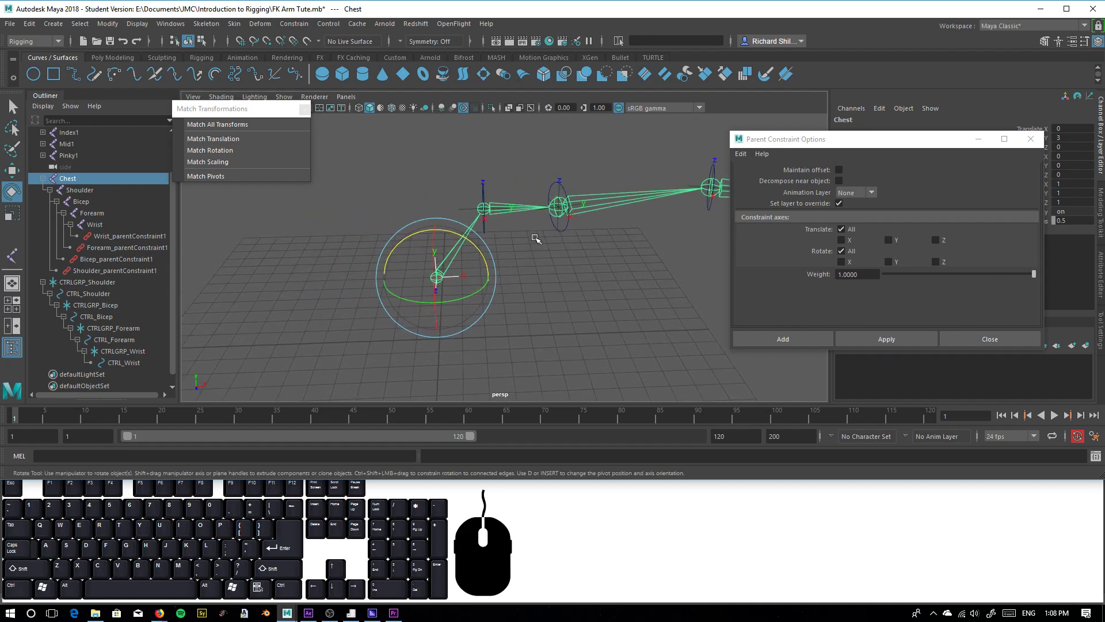
scroll(512, 240, up, 4)
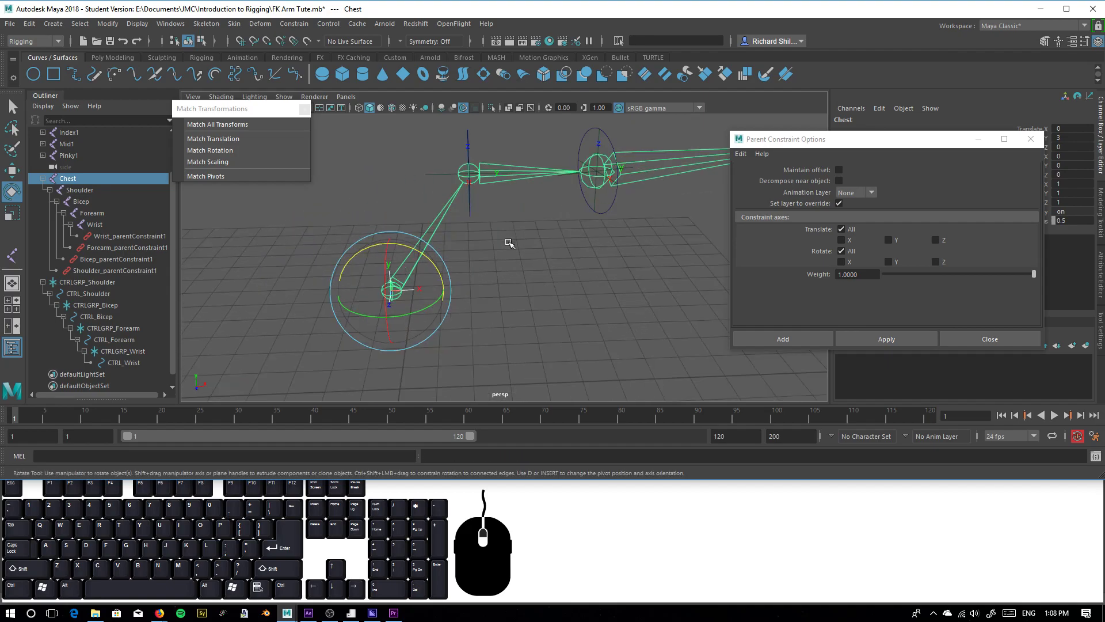
click(464, 180)
click(466, 174)
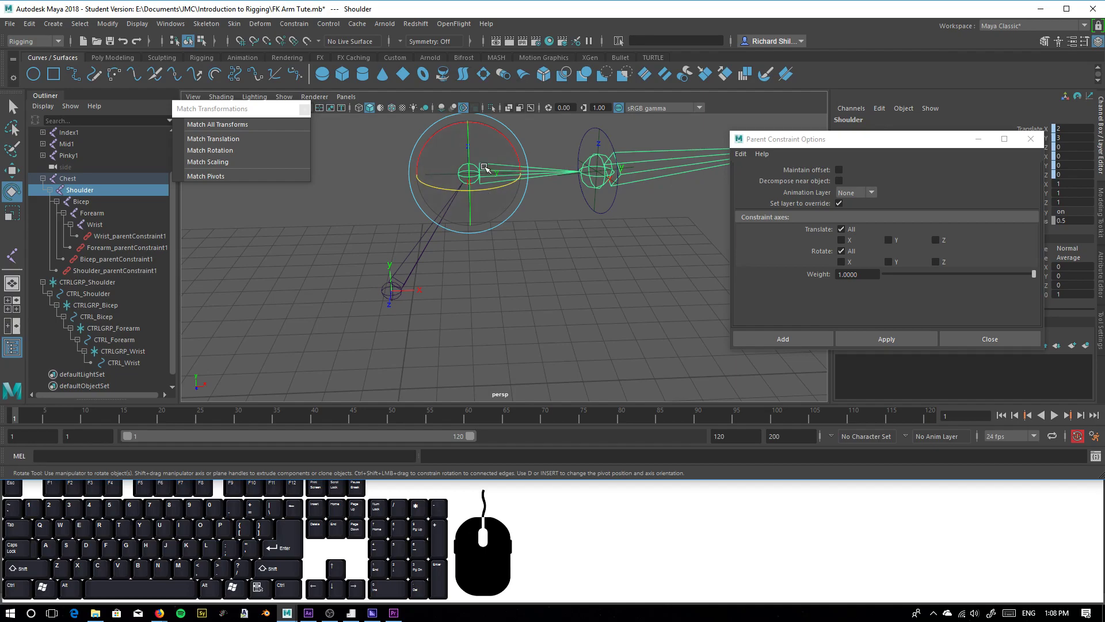
click(524, 229)
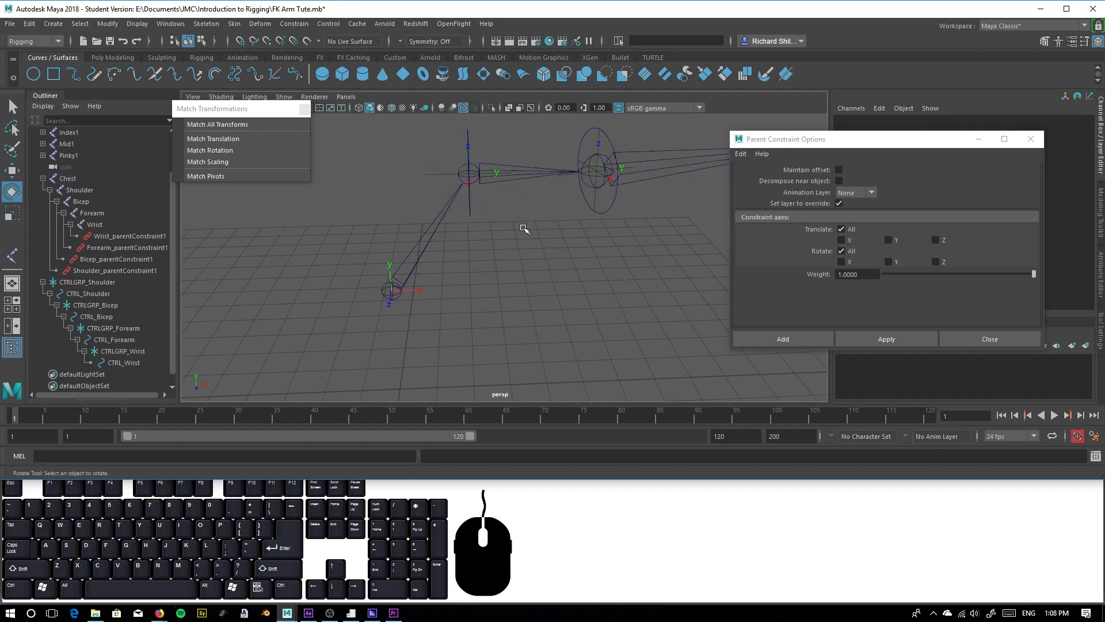
click(470, 213)
mouse_move(497, 121)
mouse_down()
mouse_move(485, 116)
mouse_move(491, 136)
mouse_move(484, 119)
mouse_up()
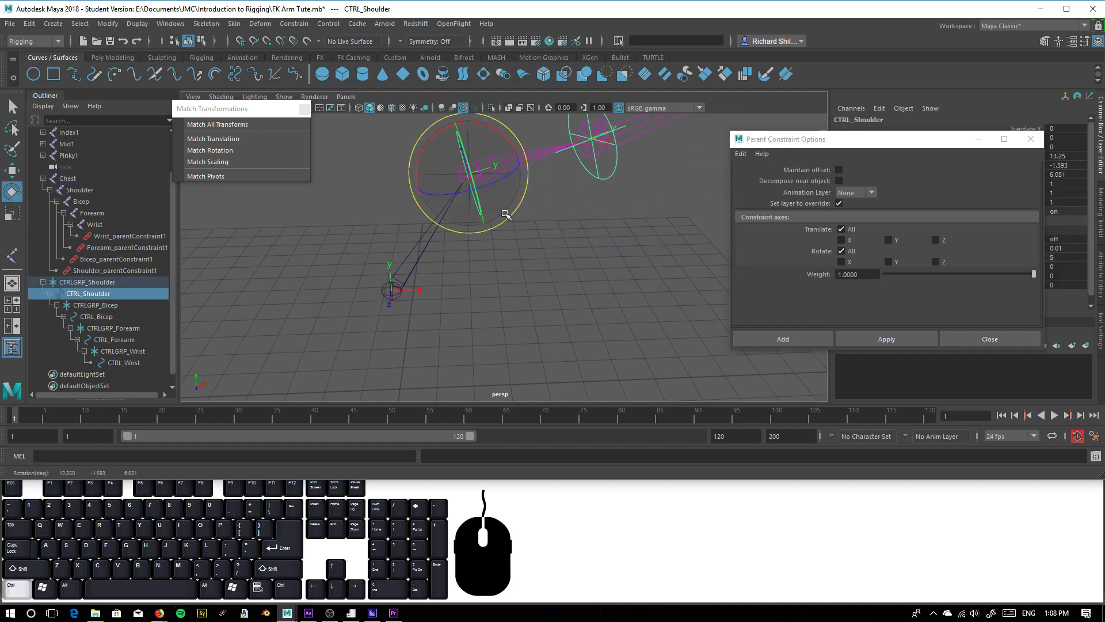
click(481, 227)
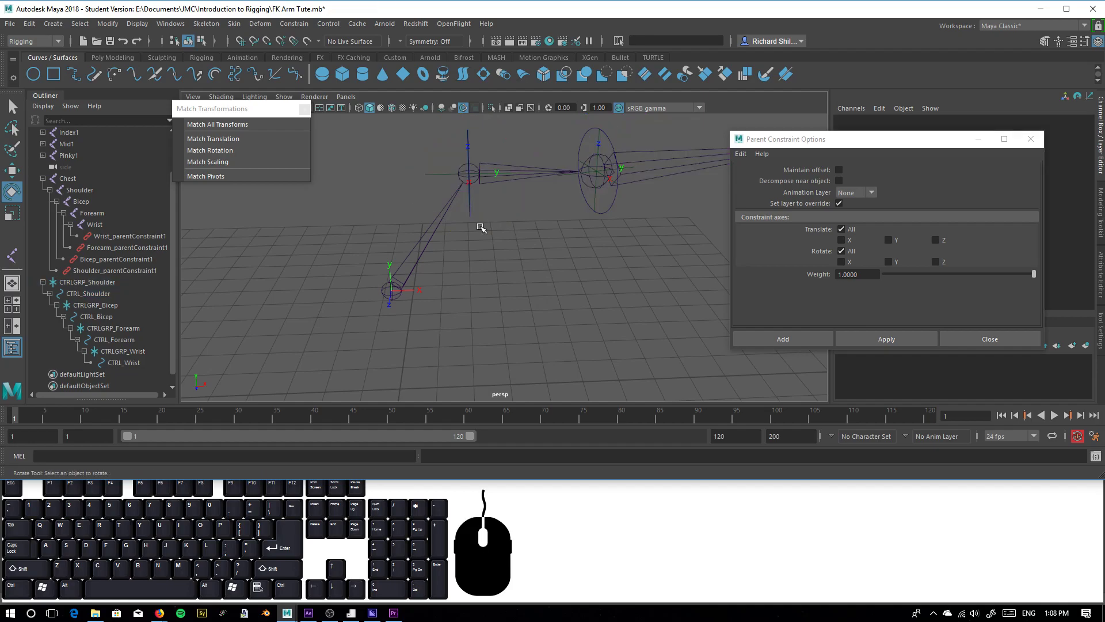
Unparent the Shoulder joint from the Chest joint so it sits at the top level of the hierarchy
click(442, 174)
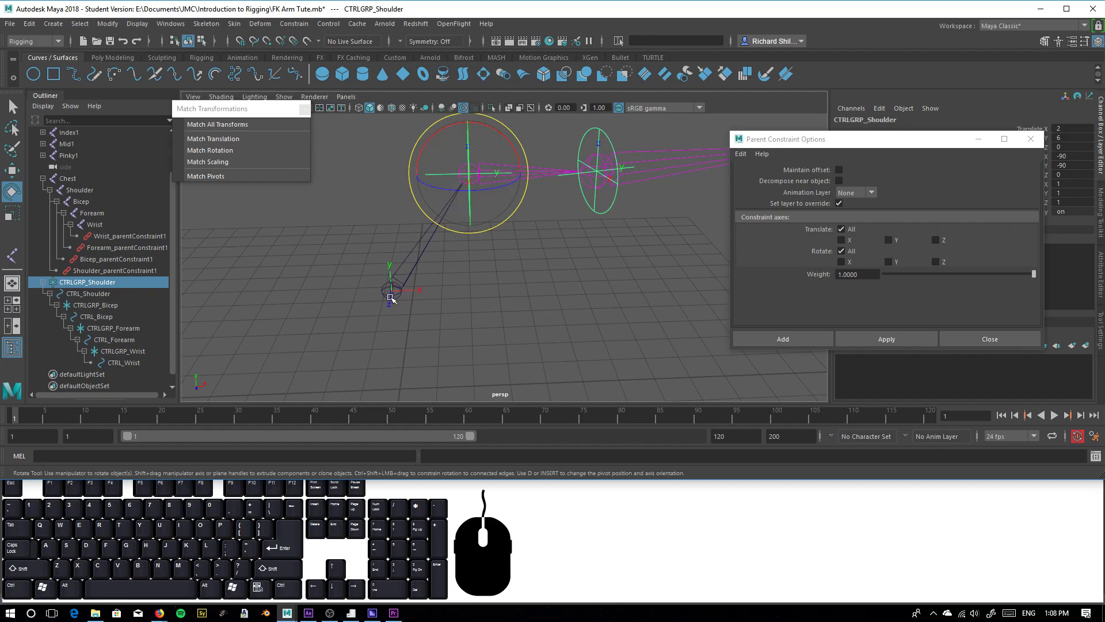
click(475, 204)
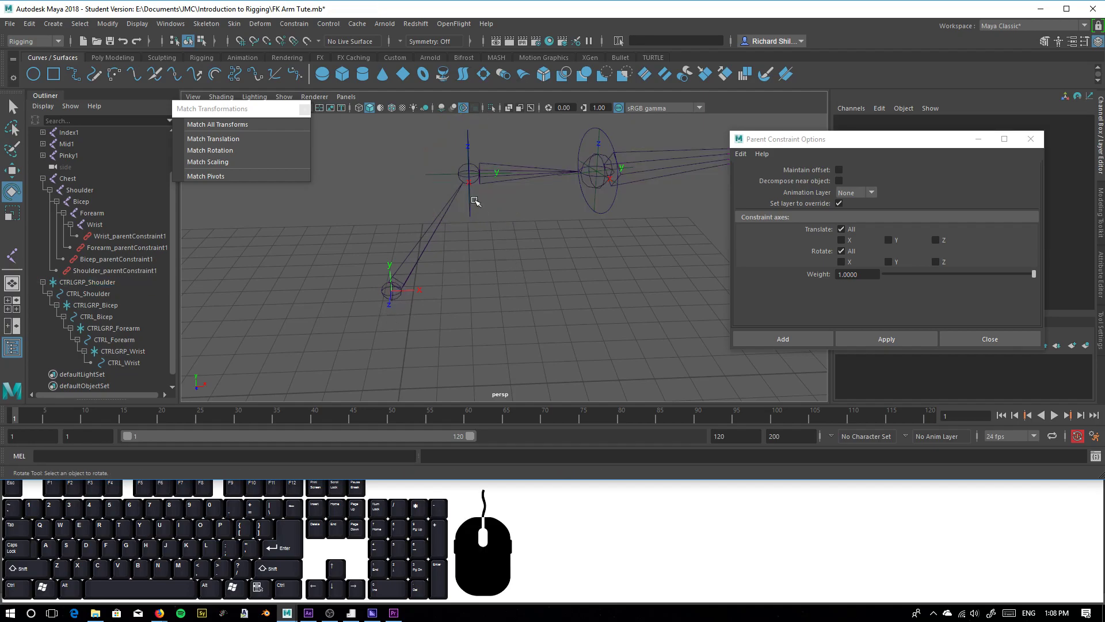
click(483, 176)
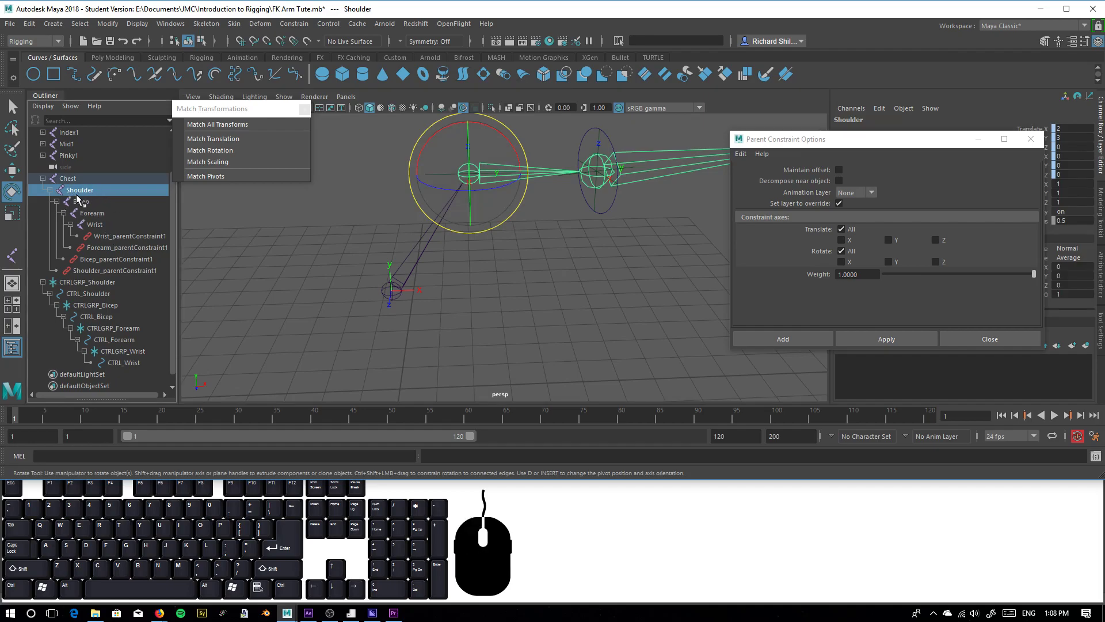
mouse_move(77, 193)
middle_down()
mouse_move(93, 183)
mouse_move(82, 171)
middle_up()
click(510, 295)
mouse_move(583, 302)
alt+mouse_down()
mouse_move(602, 294)
mouse_move(578, 284)
alt+mouse_up()
alt+drag(512, 308, 493, 207)
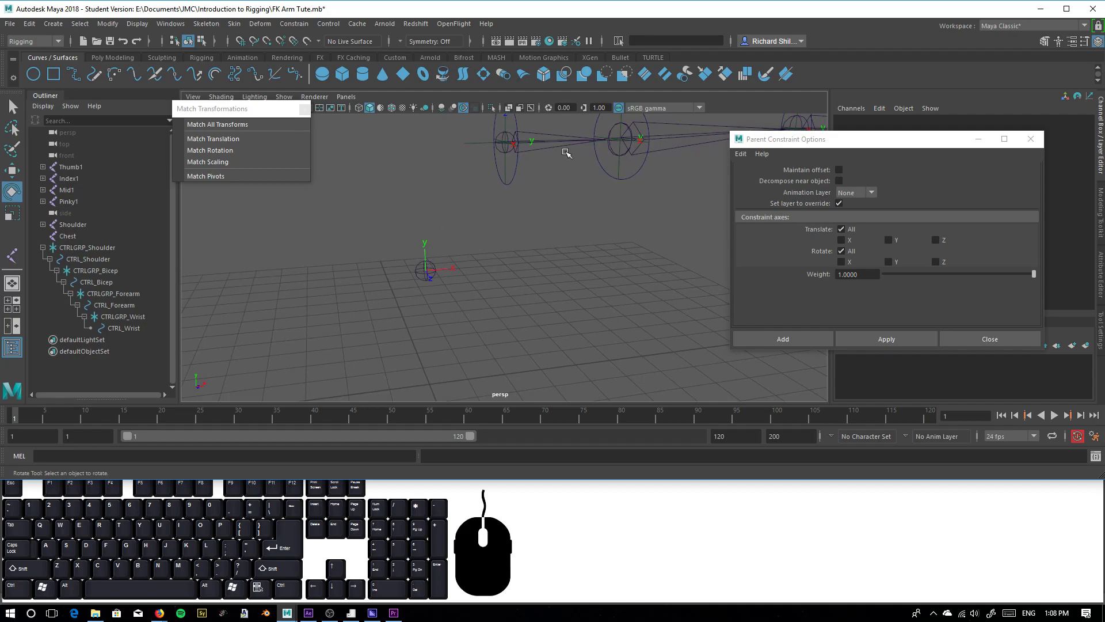
click(564, 149)
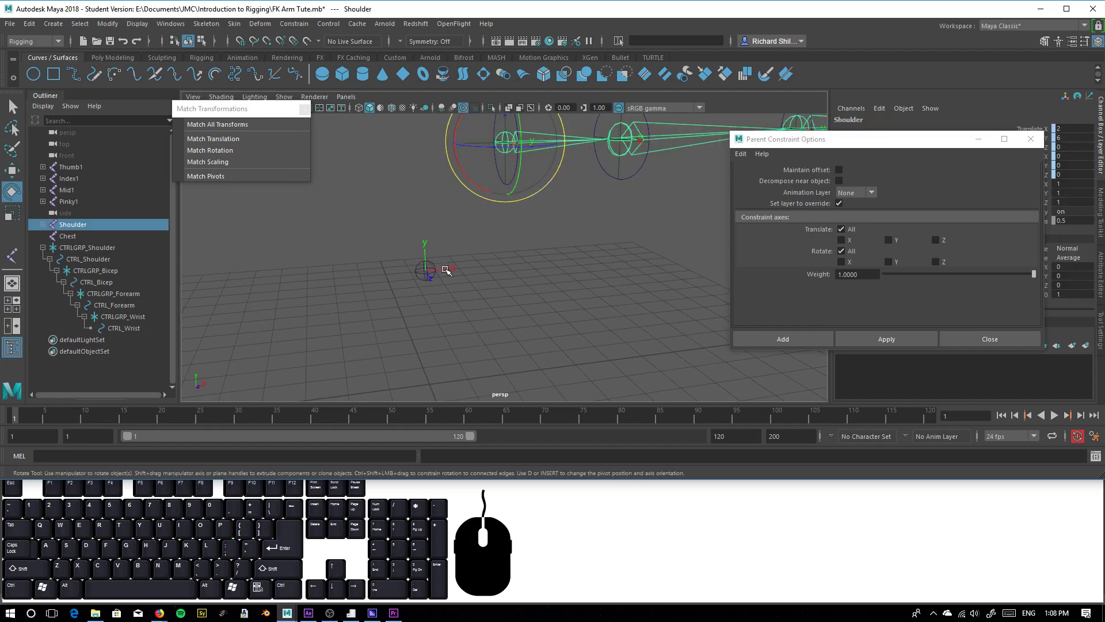
click(506, 266)
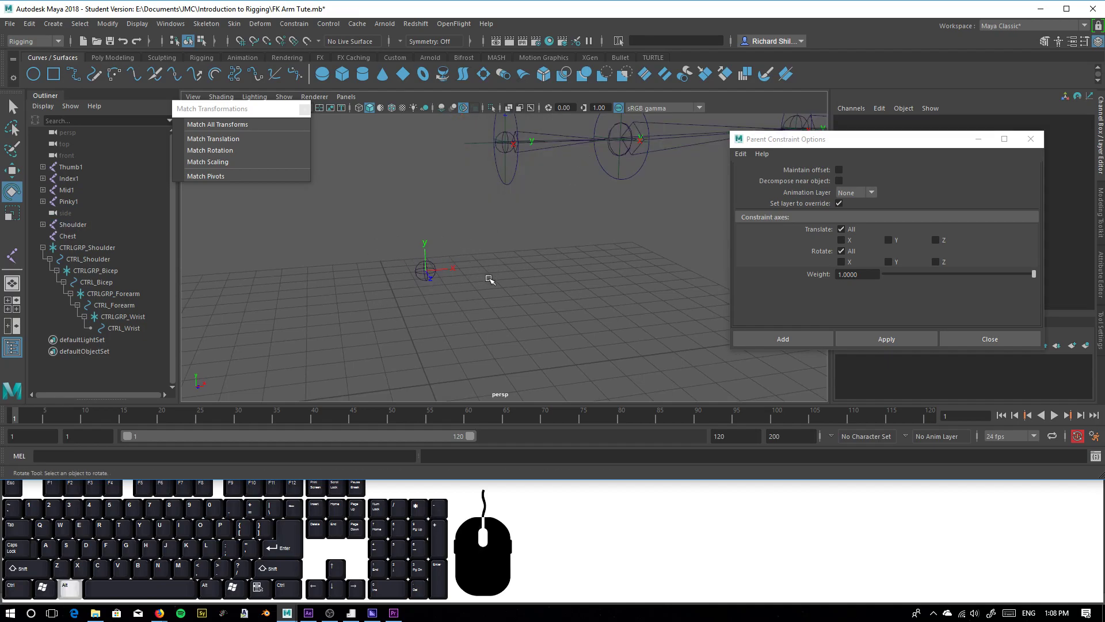
Parent the CTRLGRP_Shoulder locator under the Chest joint
click(505, 165)
click(521, 259)
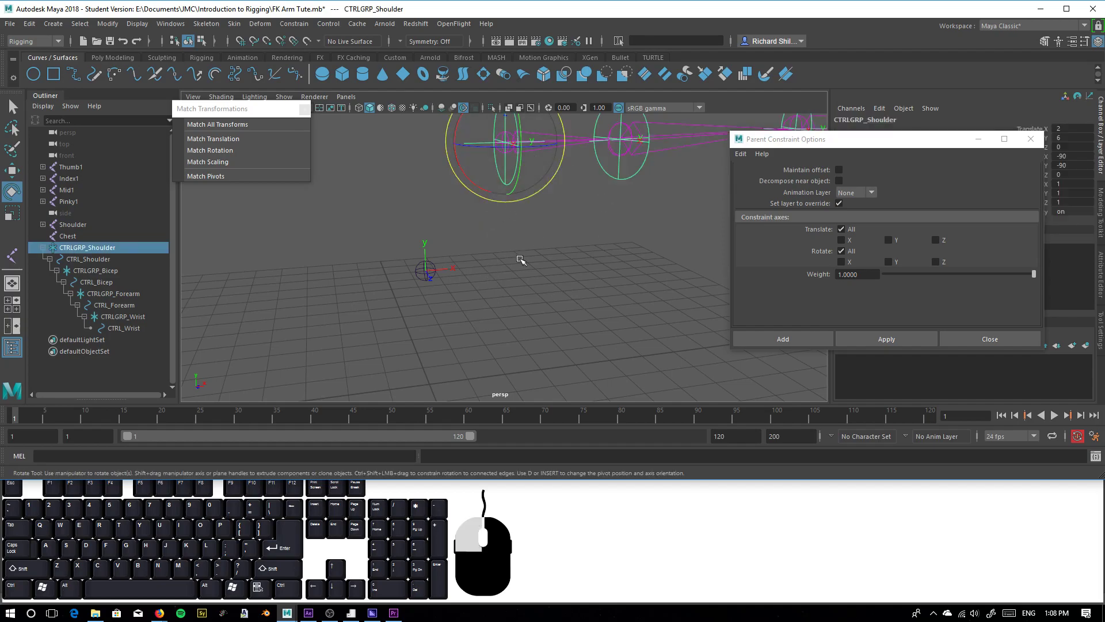
drag(453, 126, 473, 165)
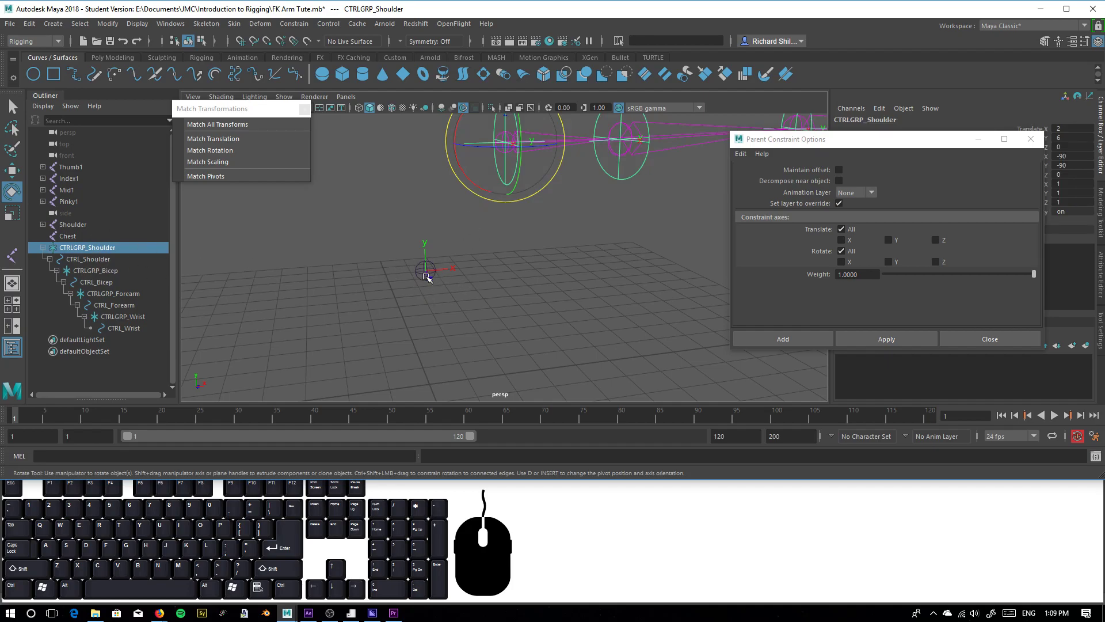
shift+click(427, 272)
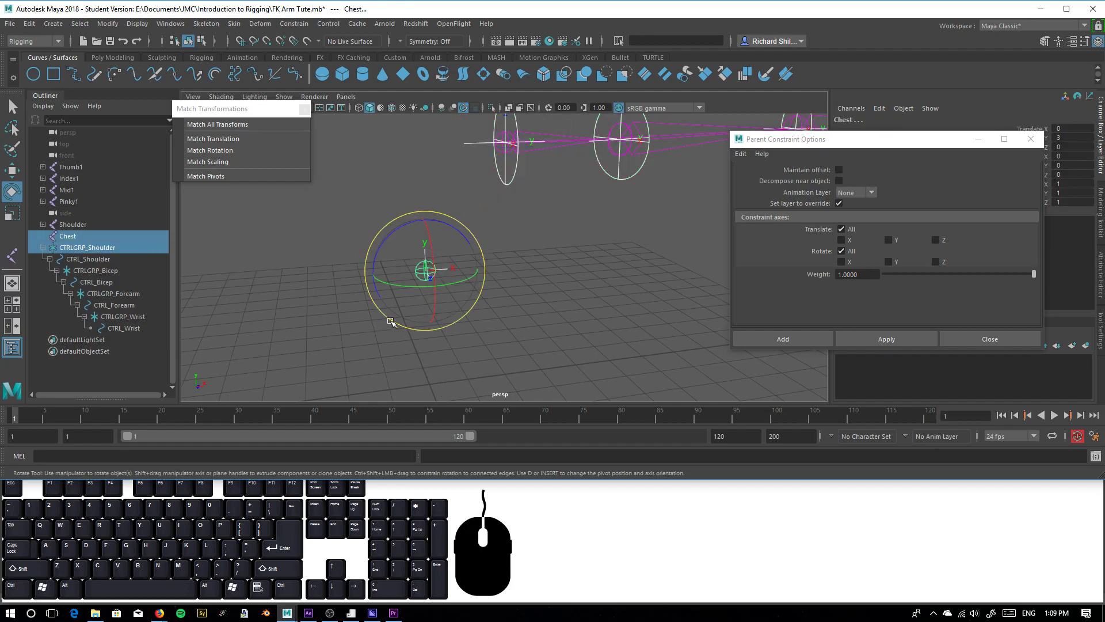
key(p)
click(408, 278)
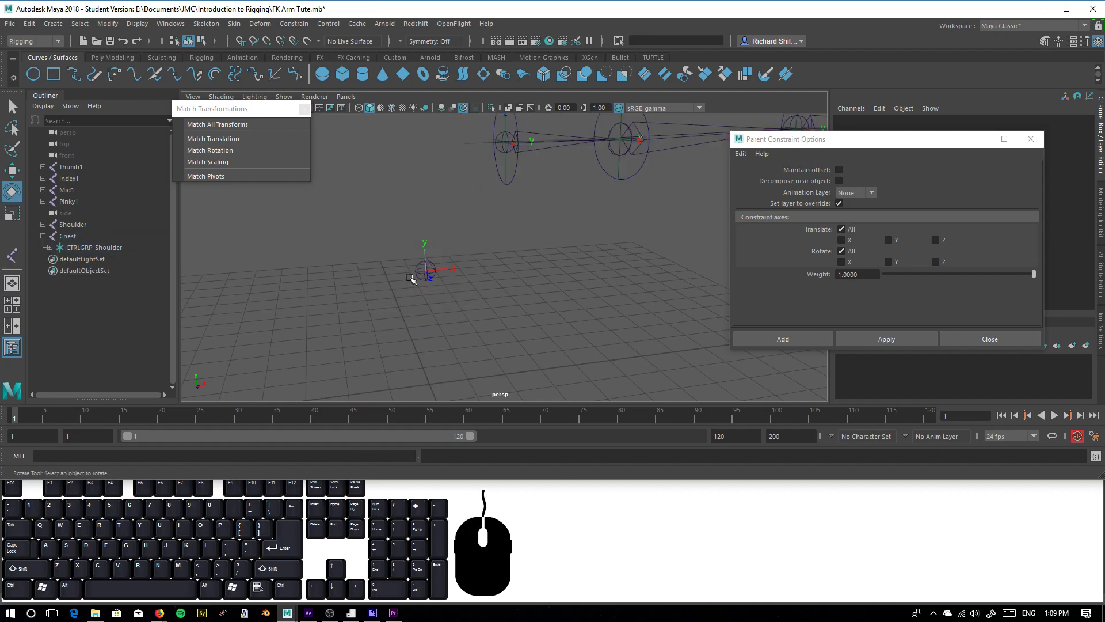
Test rotating the Chest joint with the control hierarchy parented to it, undoing each rotation
click(426, 272)
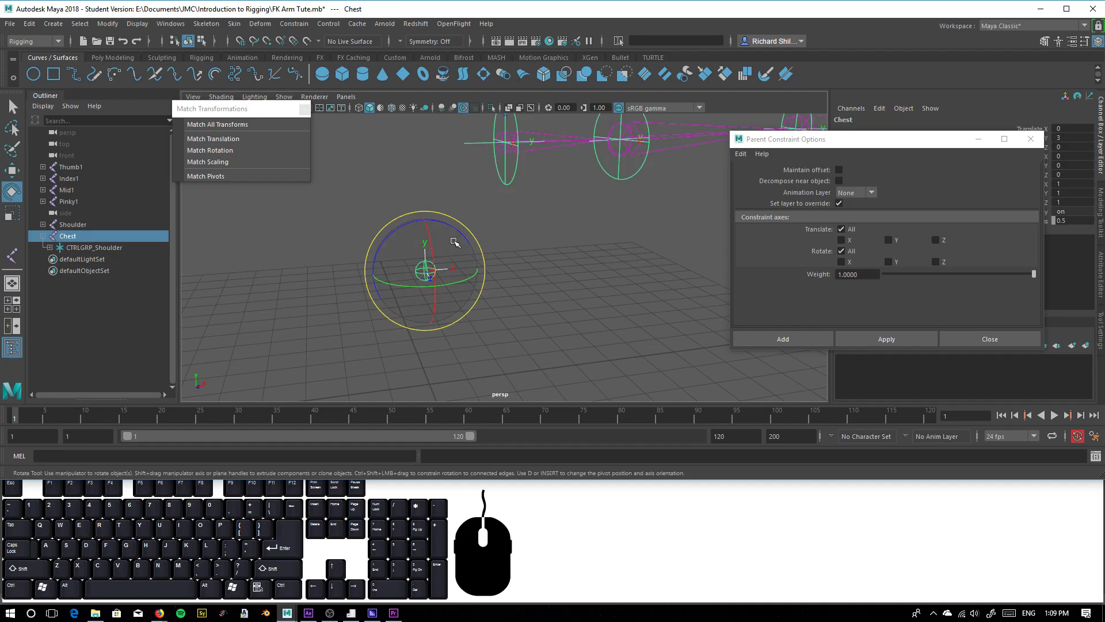
drag(453, 246, 507, 276)
scroll(577, 285, down, 4)
alt+middle_drag(585, 279, 501, 323)
key(ctrl+z)
drag(380, 266, 407, 283)
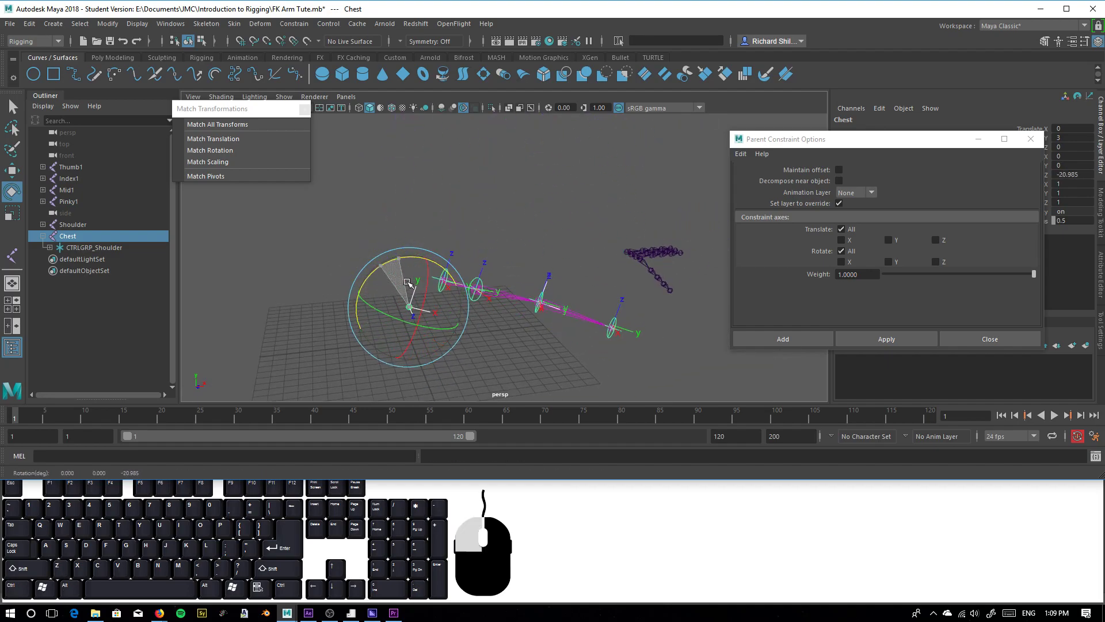
key(ctrl+z)
Test rotating the shoulder control under the Chest joint and undo the rotation
click(520, 315)
scroll(358, 316, up, 5)
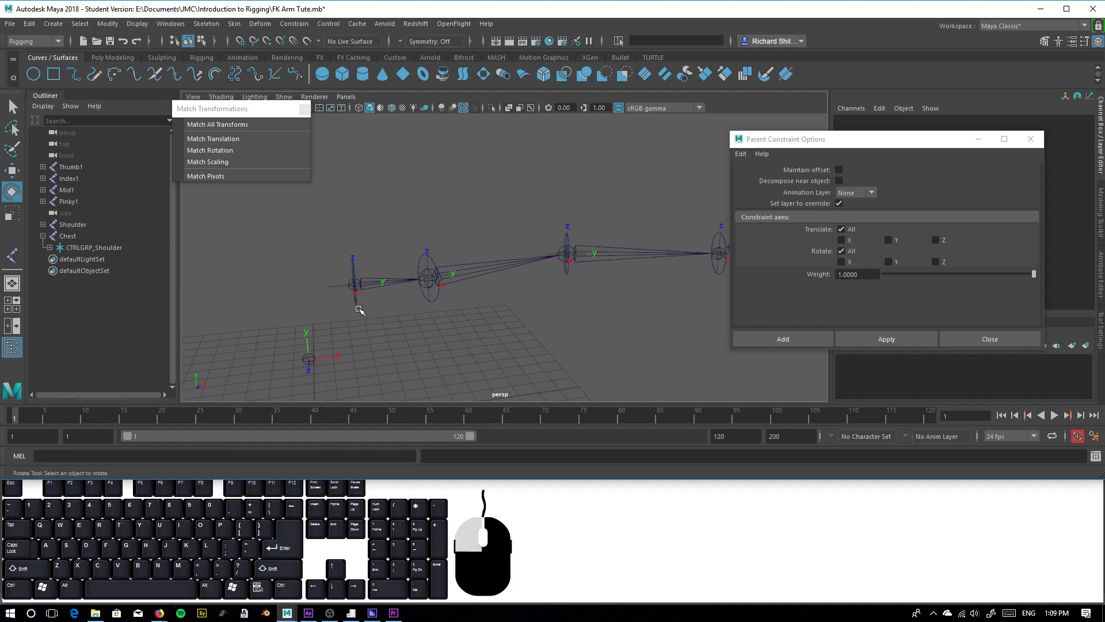
click(358, 309)
mouse_move(387, 244)
mouse_down()
mouse_move(352, 211)
mouse_move(402, 283)
mouse_move(391, 243)
mouse_up()
key(ctrl+z)
Test rotating the bicep and forearm control circles in the re-parented rig, undoing each rotation
click(481, 334)
click(431, 301)
mouse_move(434, 296)
mouse_down()
mouse_move(433, 285)
mouse_move(429, 311)
mouse_move(424, 300)
mouse_up()
key(ctrl+z)
click(562, 276)
click(568, 262)
mouse_move(538, 259)
mouse_down()
mouse_move(548, 259)
mouse_move(536, 279)
mouse_up()
key(ctrl+z)
Uncover the channel values and examine the transforms of CTRL_Wrist, CTRL_Forearm, CTRL_Bicep and CTRLGRP_Shoulder
drag(876, 139, 891, 361)
click(721, 268)
click(723, 271)
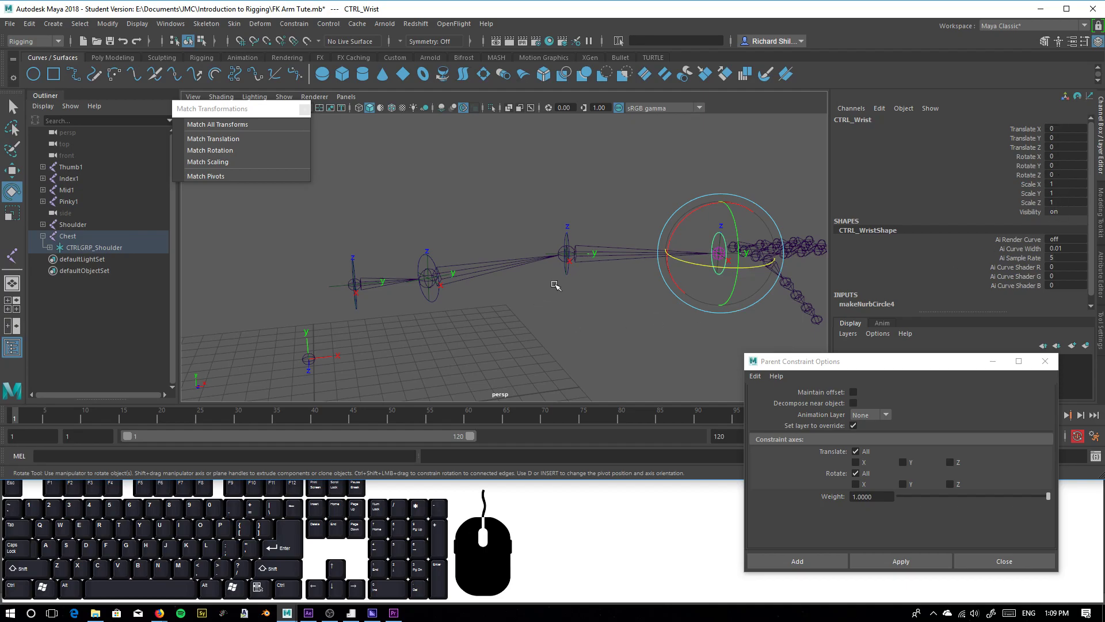
click(569, 276)
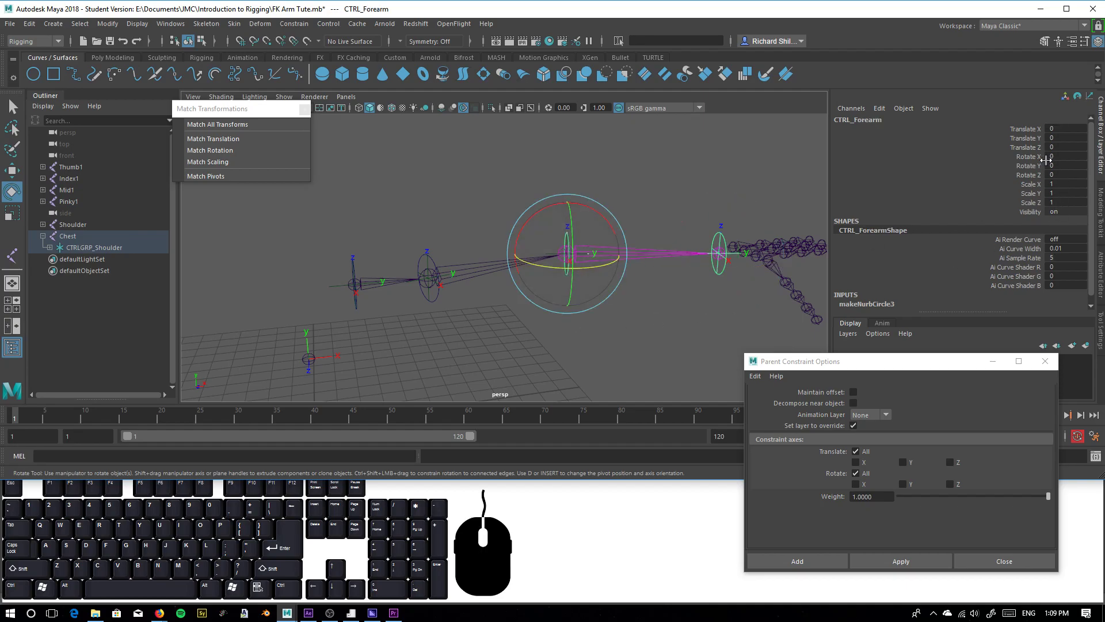
click(433, 301)
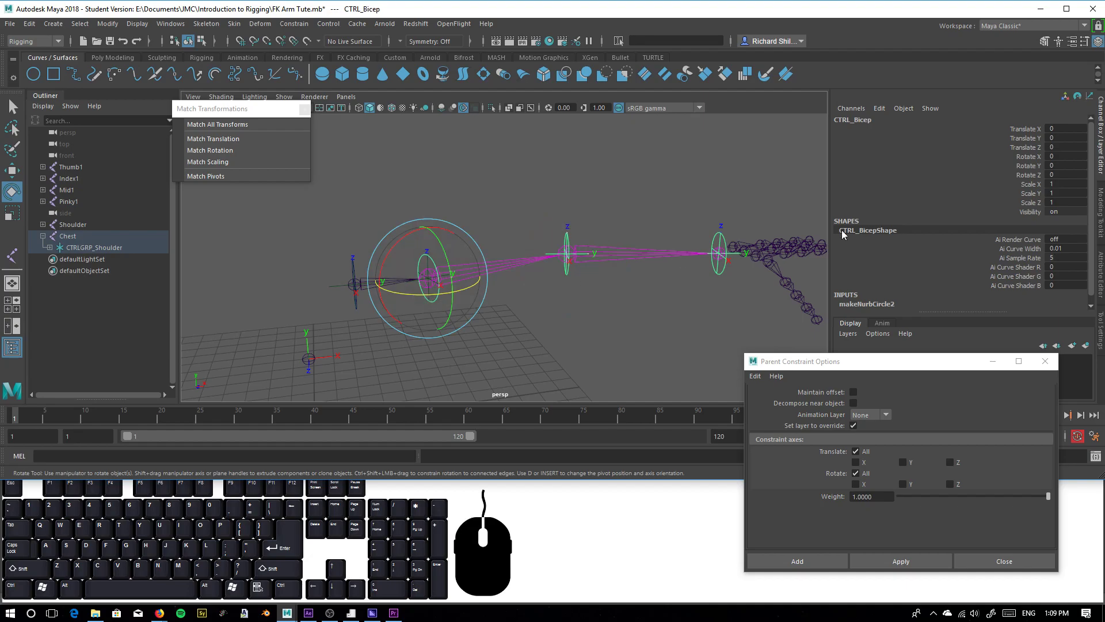
click(521, 326)
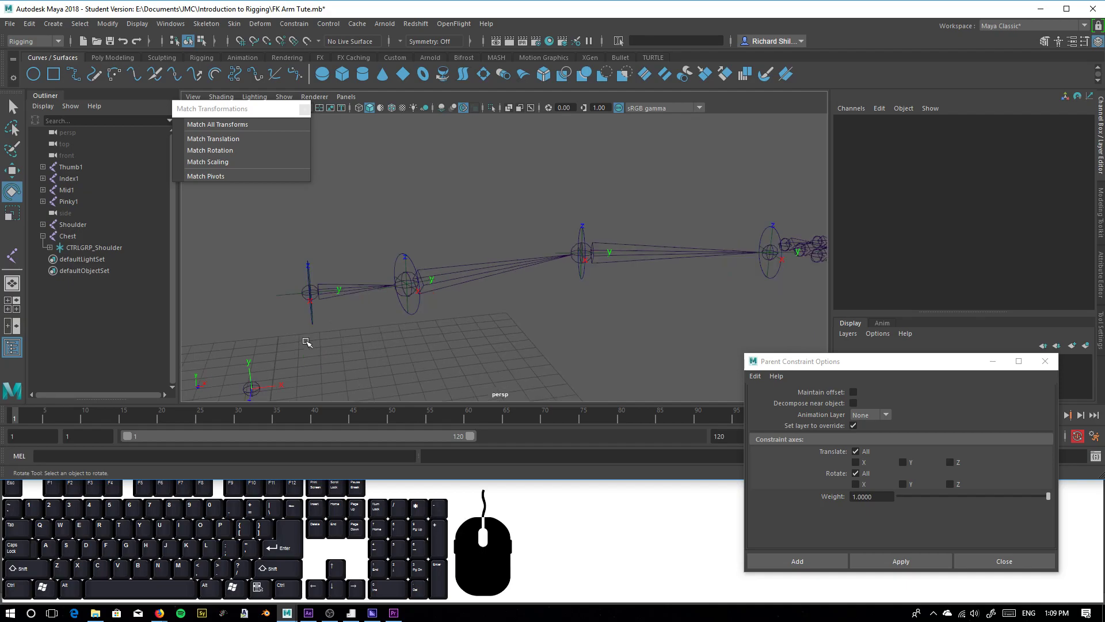
click(293, 311)
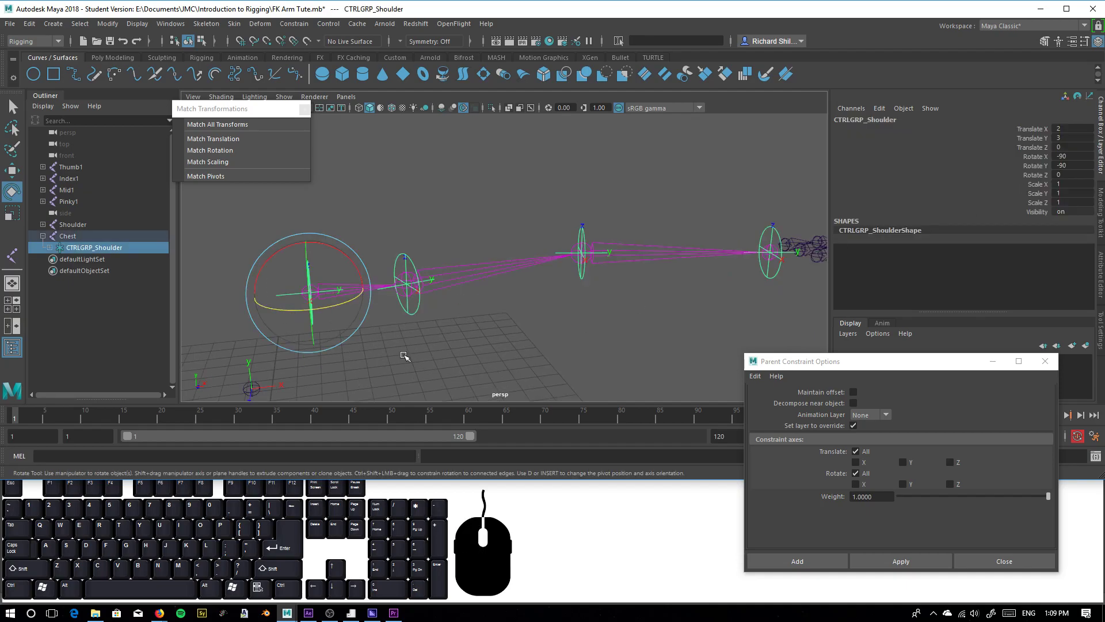
Test moving CTRLGRP_Shoulder and the bicep control out of place, undoing each move
click(408, 340)
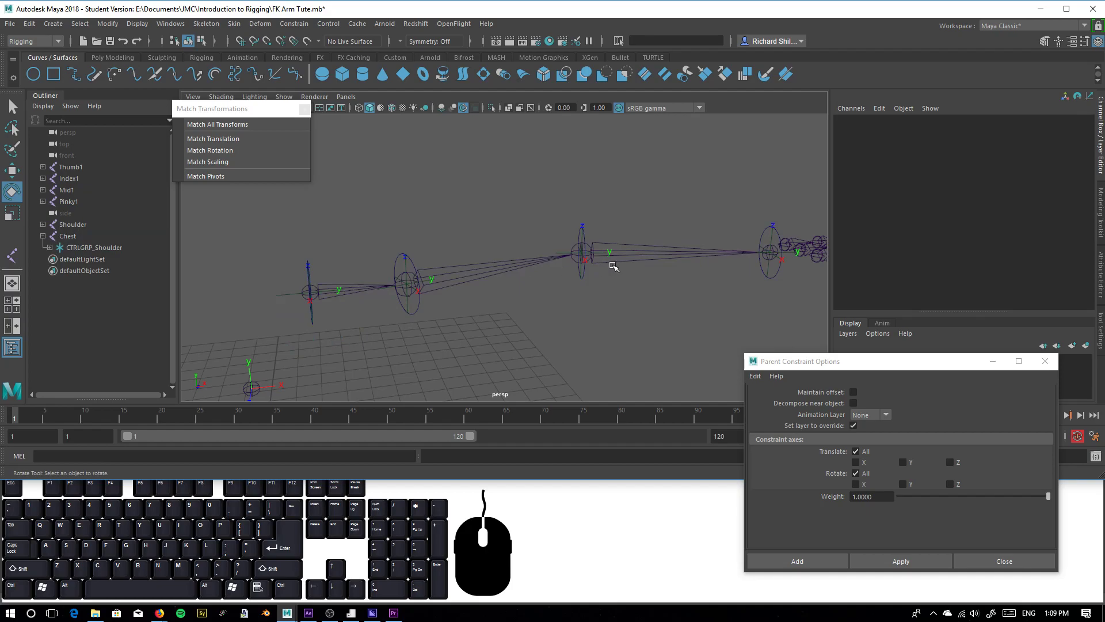
click(278, 302)
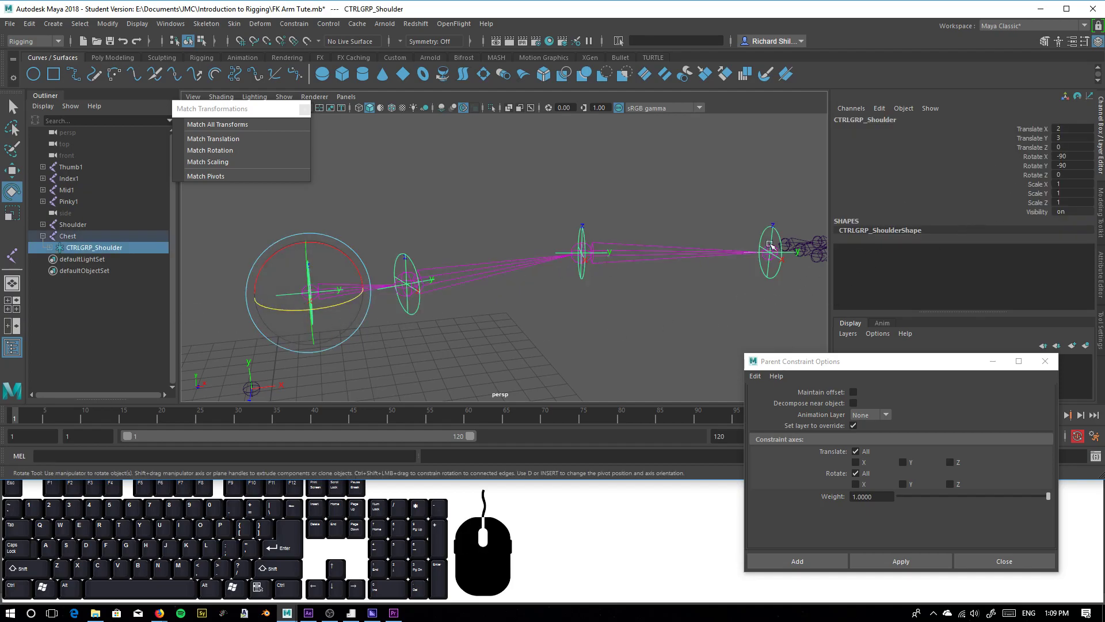
key(w)
mouse_move(310, 292)
mouse_down()
mouse_move(341, 250)
mouse_move(326, 281)
mouse_up()
key(ctrl+z)
key(ctrl+z)
click(407, 306)
drag(407, 283, 422, 242)
key(ctrl+z)
key(ctrl+z)
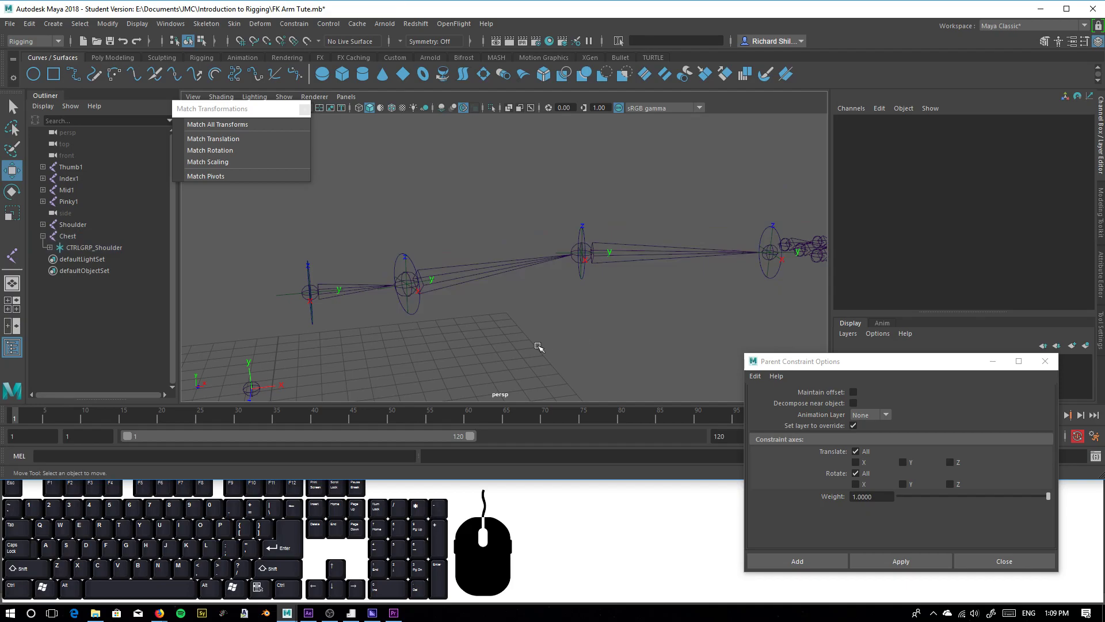
Lock and hide the translate, rotate and scale channels of CTRLGRP_Shoulder
drag(254, 317, 292, 257)
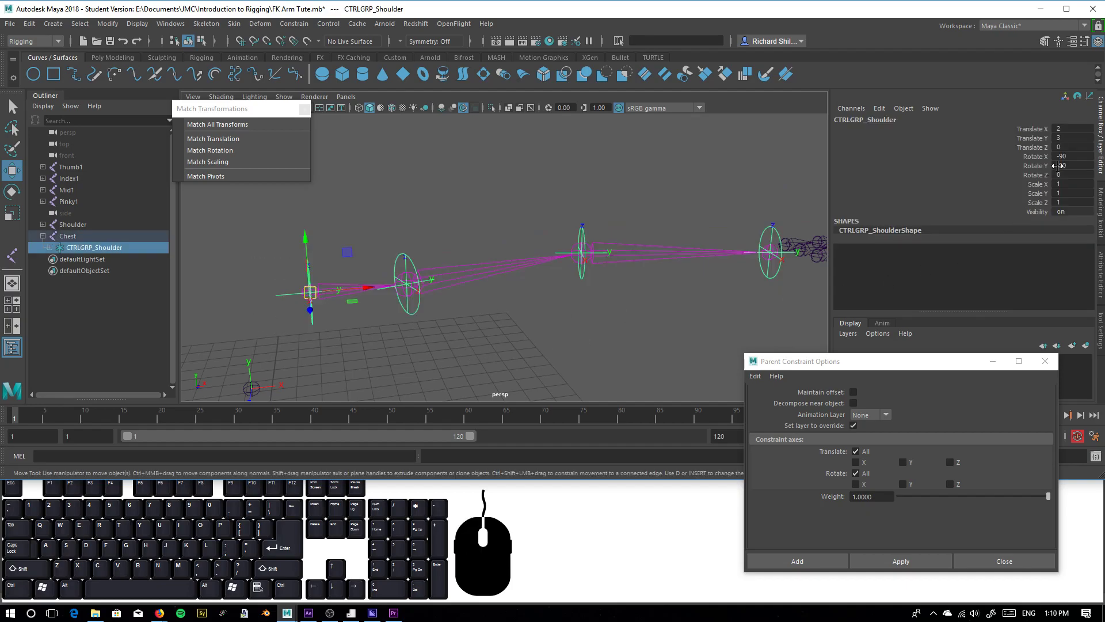
drag(1031, 127, 1029, 209)
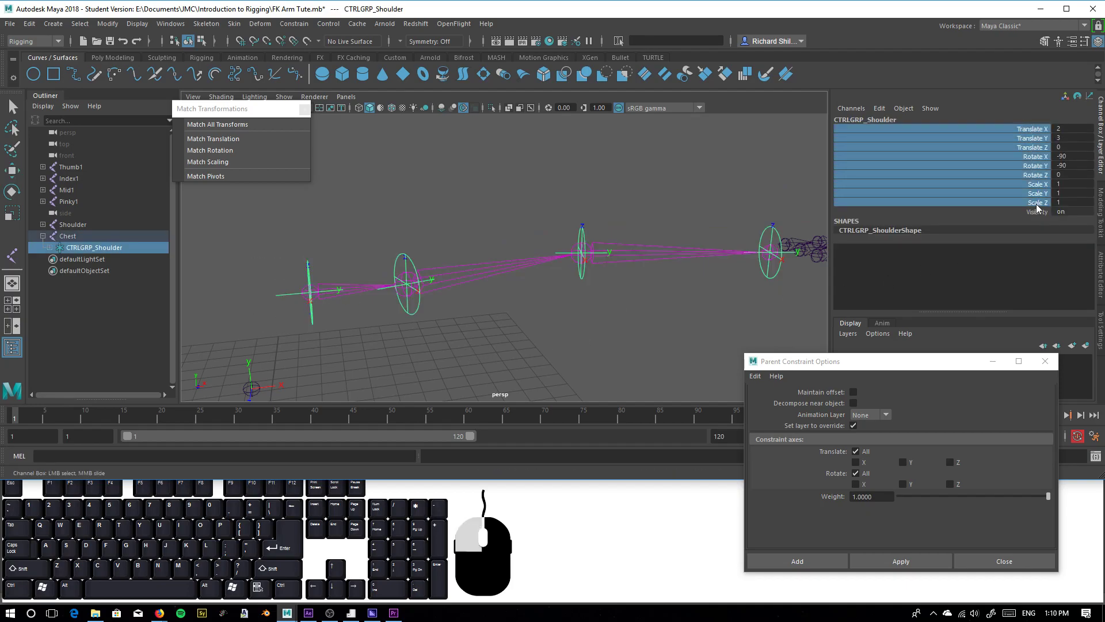
right_click(1028, 209)
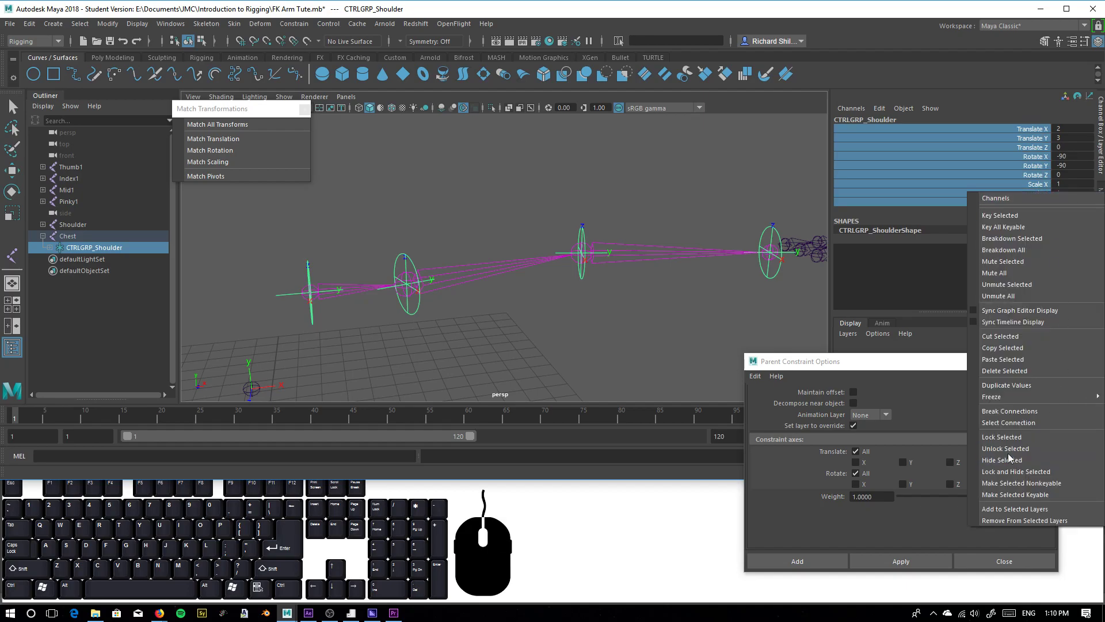
mouse_move(1005, 397)
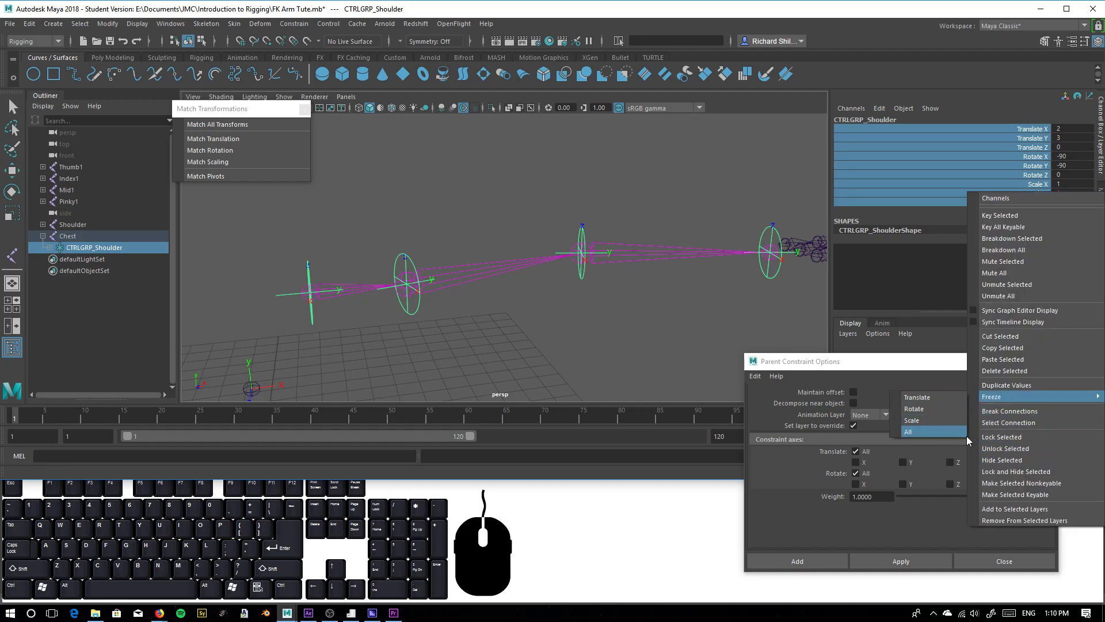
click(1005, 486)
key(w)
Expand the control hierarchy and lock and hide the translate, rotate and scale channels of CTRLGRP_Bicep, CTRLGRP_Forearm and CTRLGRP_Wrist together
click(73, 284)
shift+click(50, 247)
click(86, 271)
ctrl+click(127, 296)
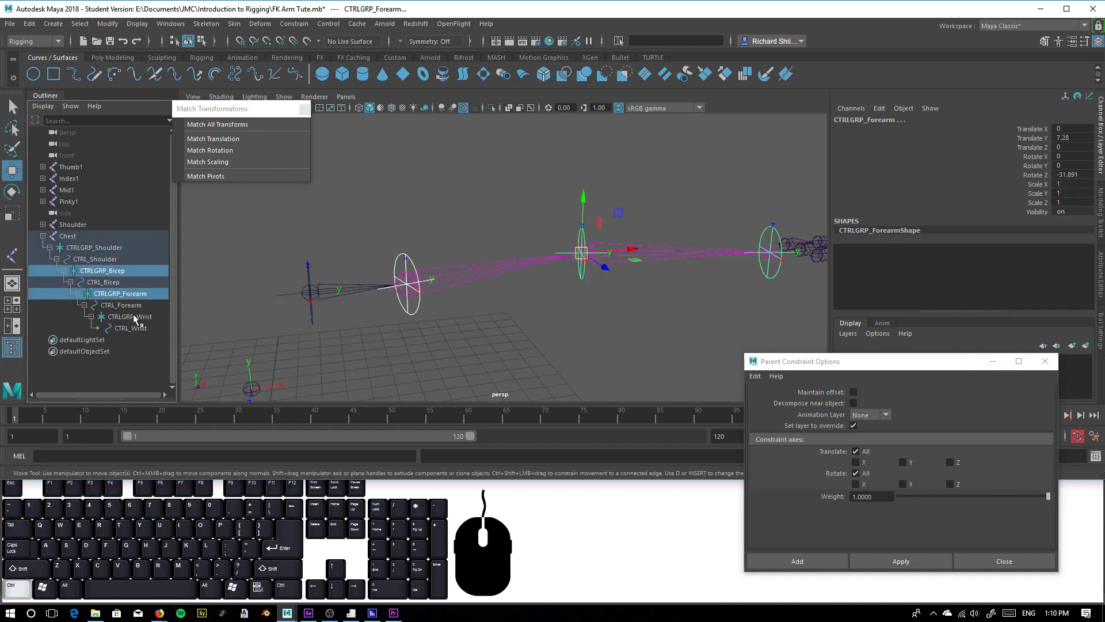
ctrl+click(133, 315)
drag(1031, 128, 1036, 195)
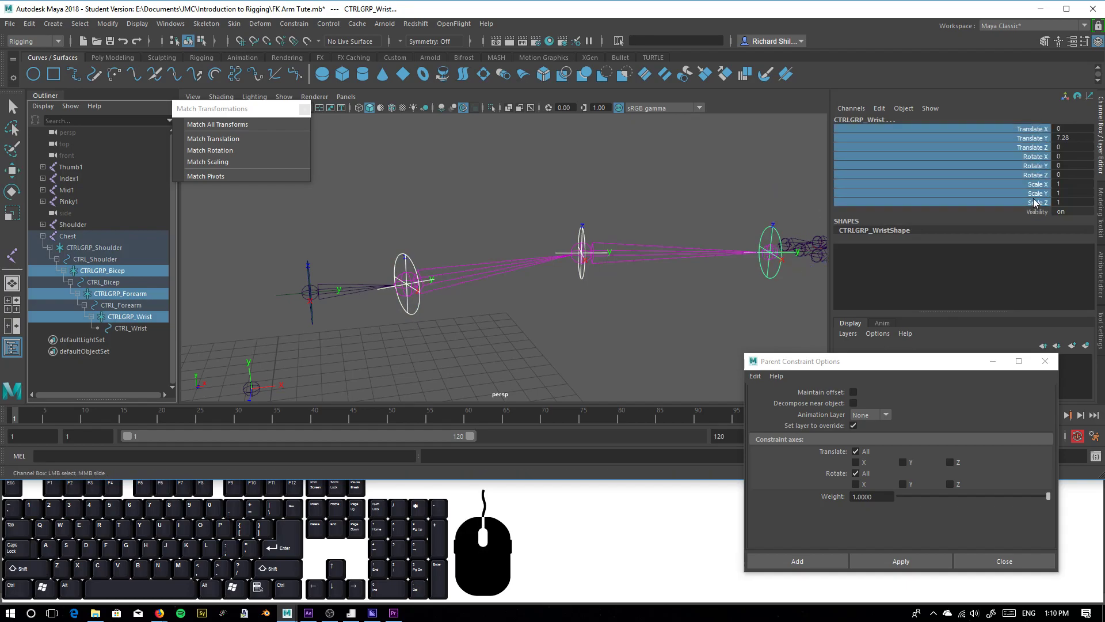
right_click(1037, 196)
mouse_move(1044, 408)
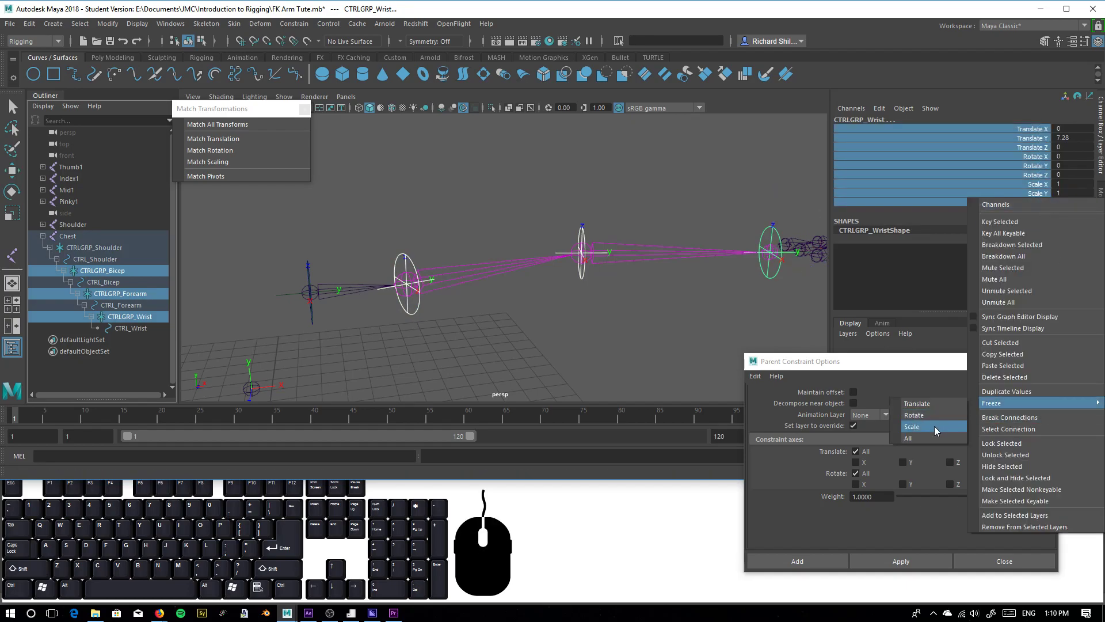
click(1007, 478)
key(w)
Inspect the selectable parts around the bicep, comparing the channels of CTRL_Bicep, CTRLGRP_Bicep and the Bicep joint
alt+drag(482, 300, 386, 332)
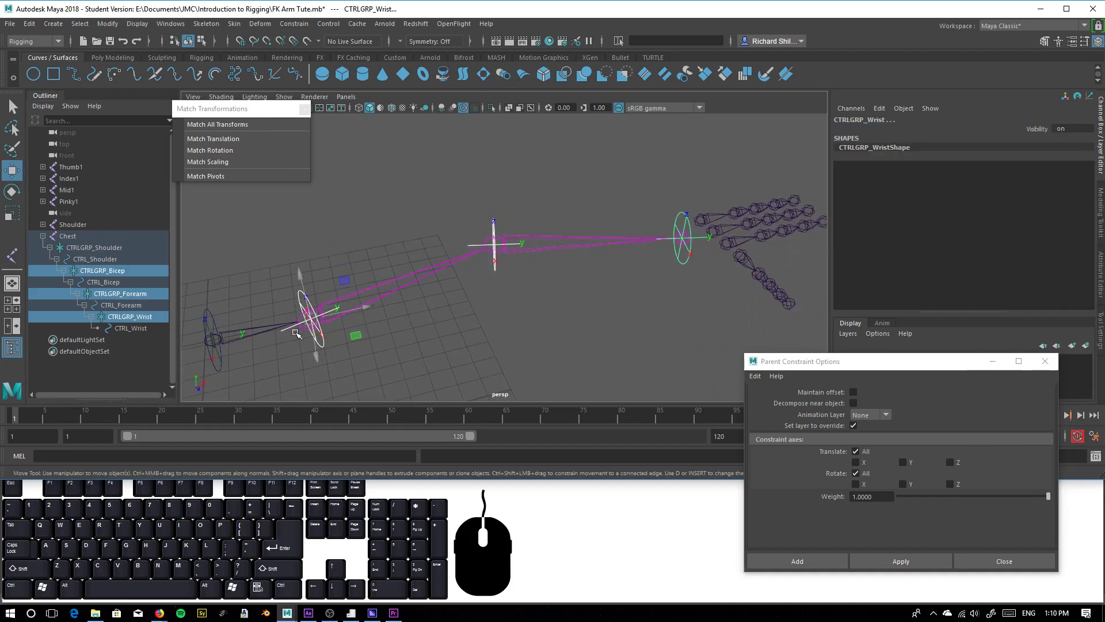
click(325, 344)
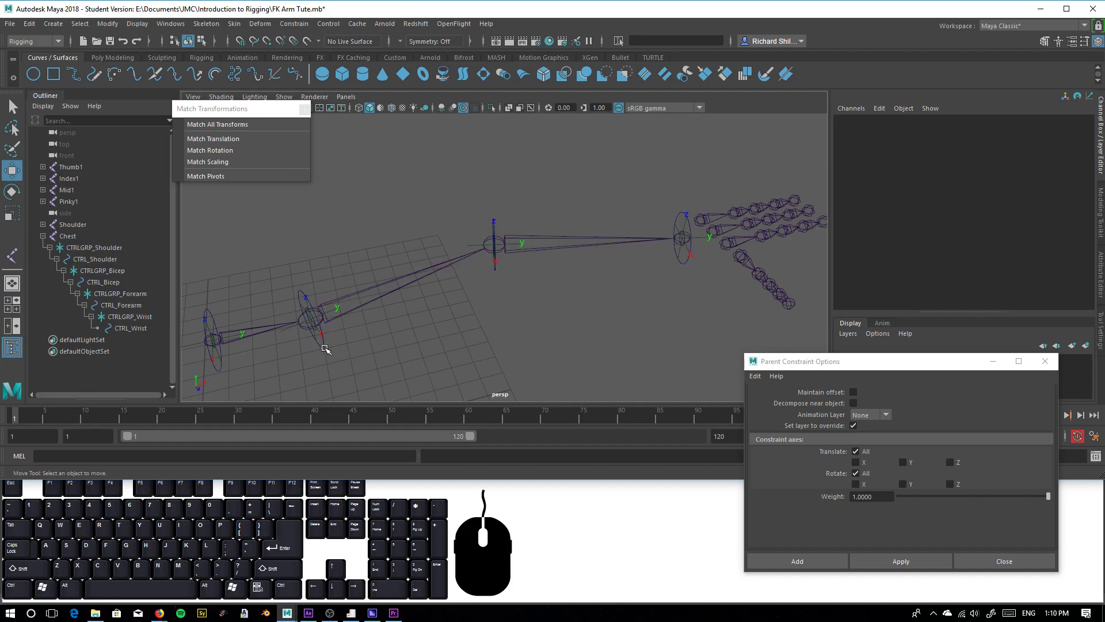
click(325, 345)
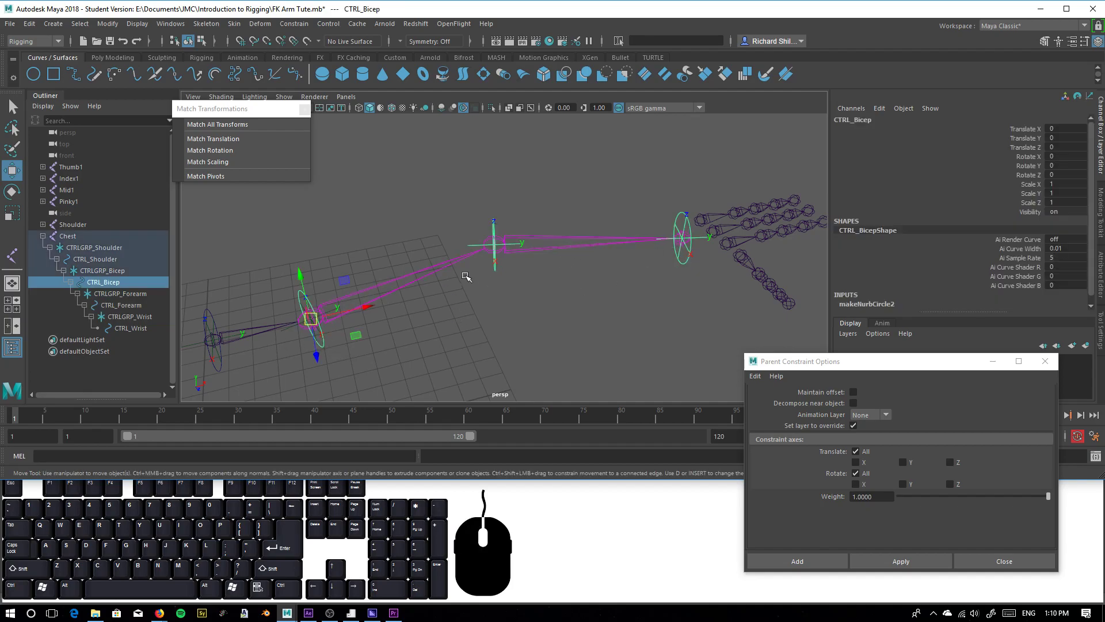
click(327, 338)
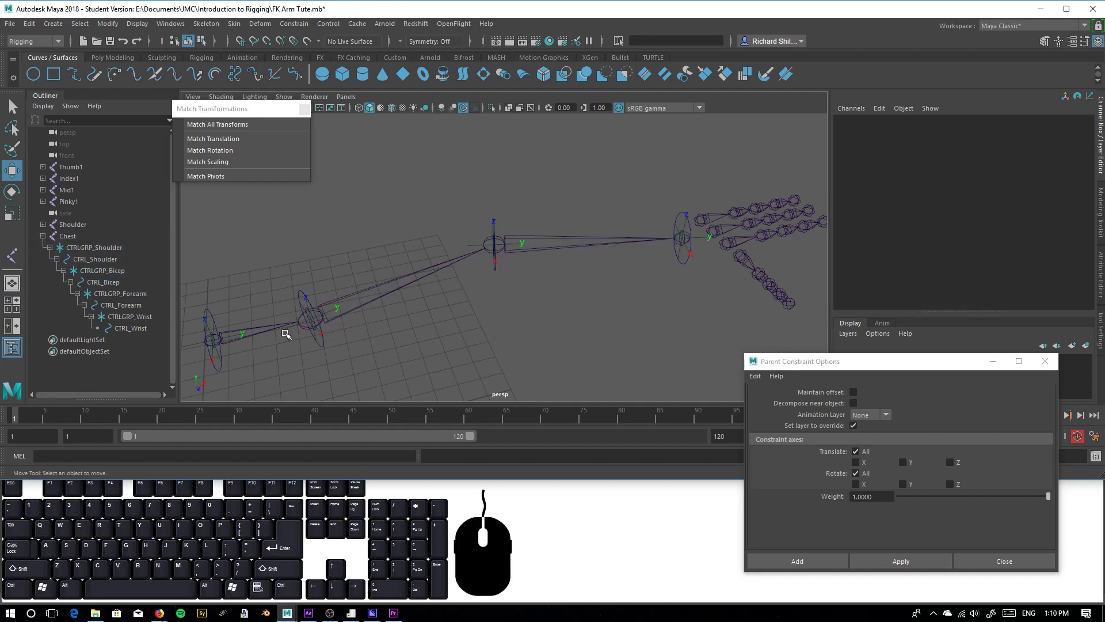
click(296, 336)
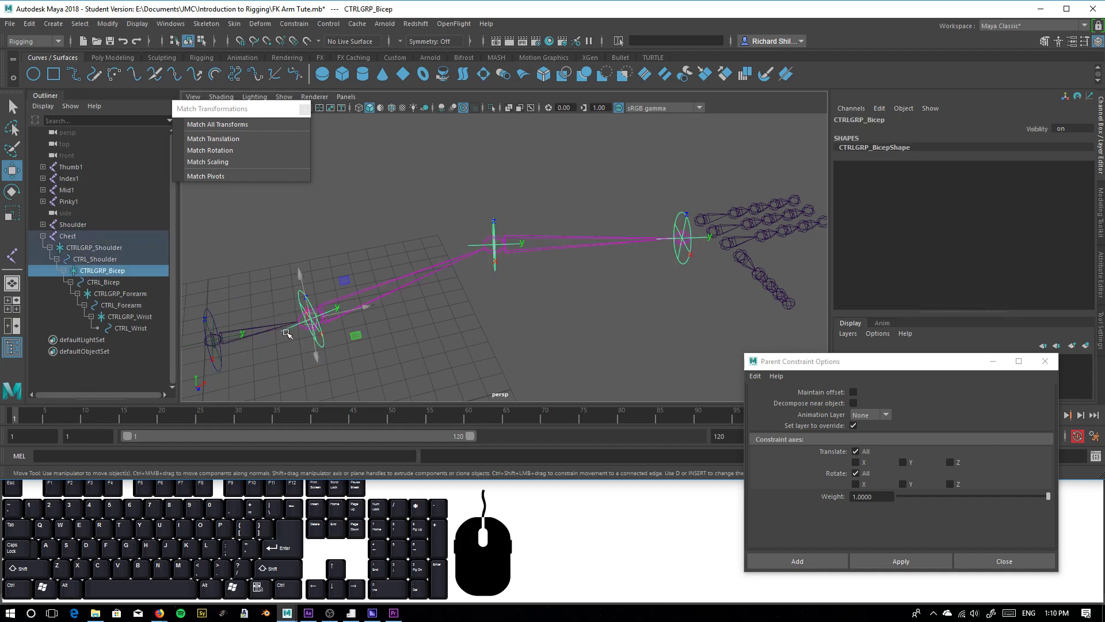
click(319, 328)
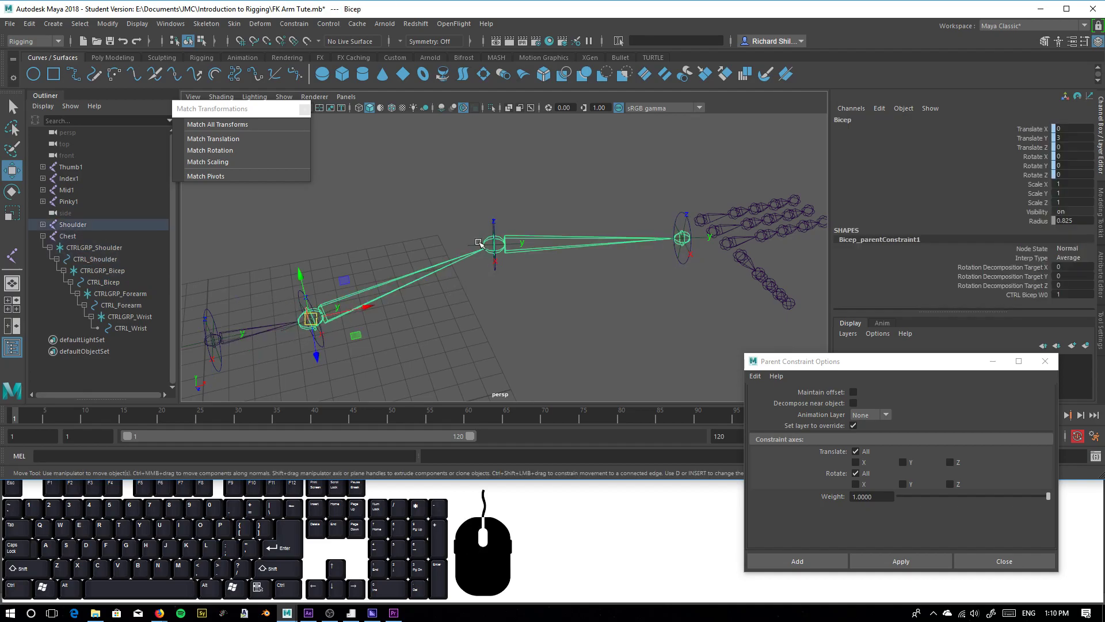
click(473, 245)
click(496, 245)
click(472, 328)
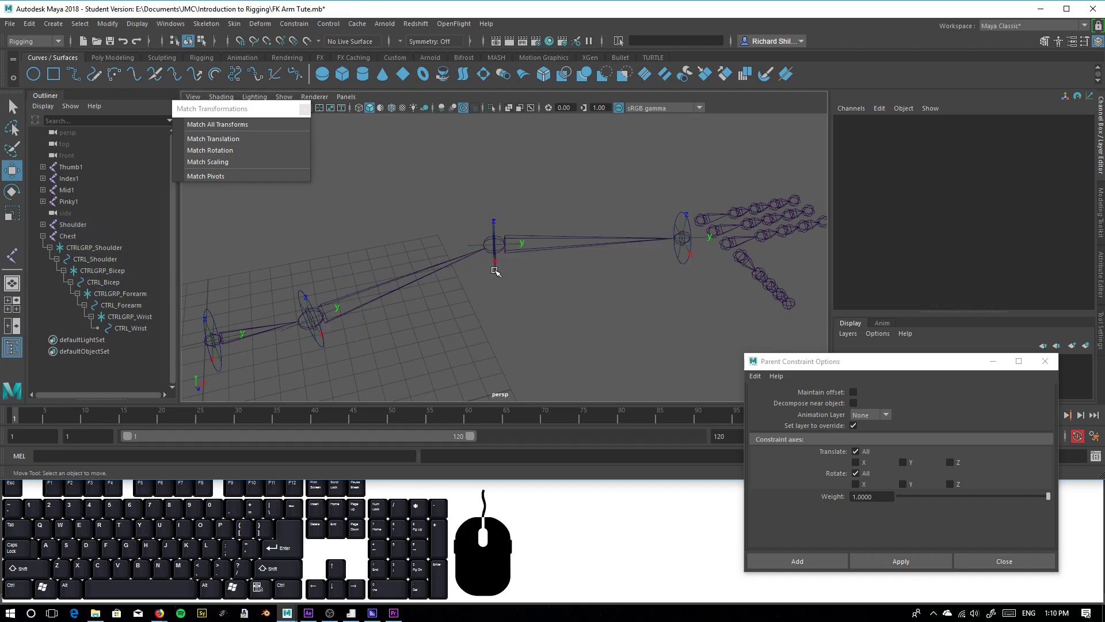
Select the forearm control for rotation, and test rotating the wrist and bicep control circles, undoing each rotation
click(495, 268)
key(e)
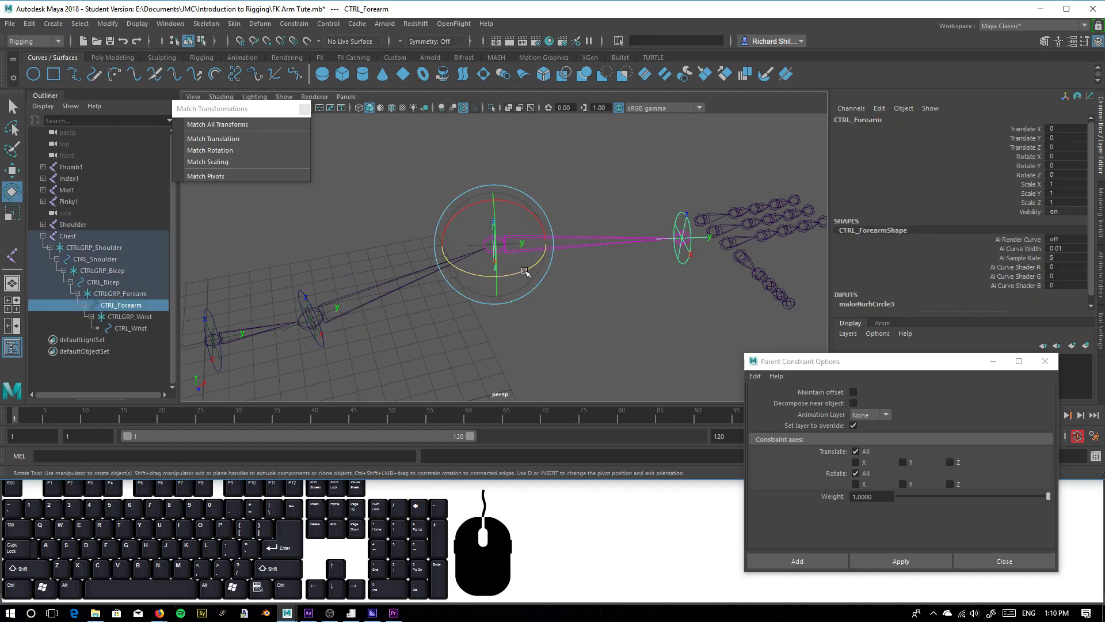
click(700, 258)
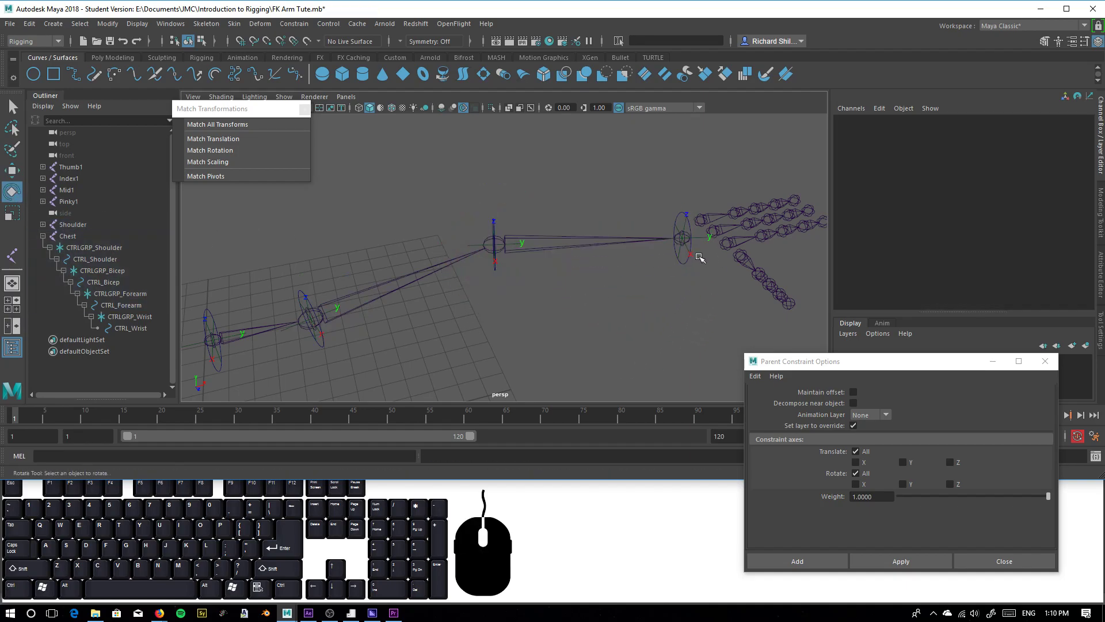
click(685, 259)
drag(642, 256, 656, 279)
key(ctrl+z)
click(324, 351)
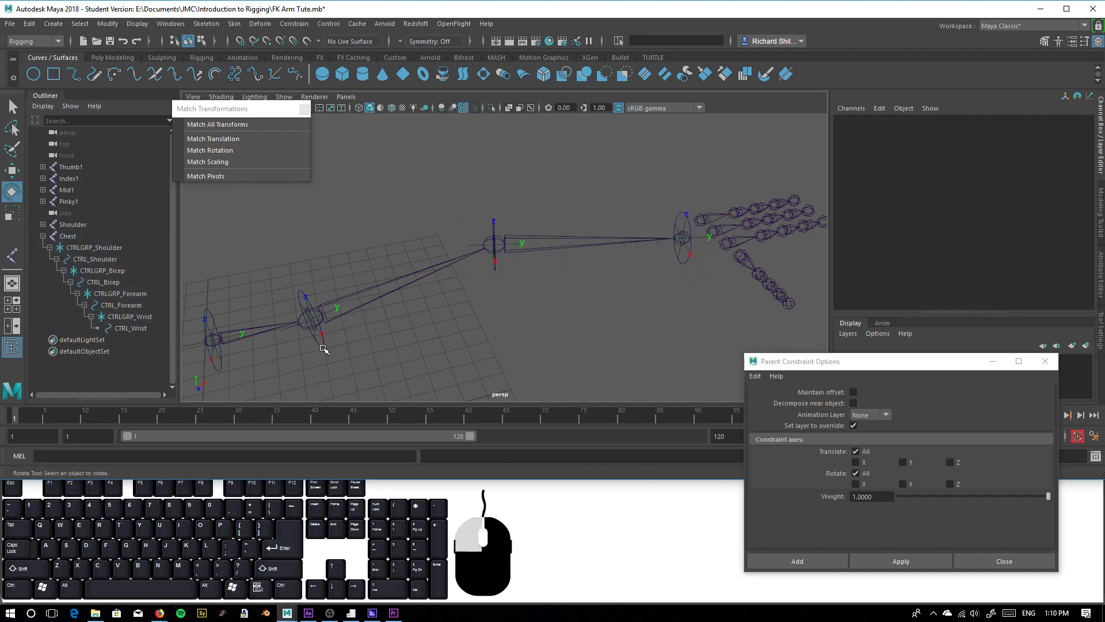
click(321, 345)
mouse_move(311, 356)
mouse_down()
mouse_move(295, 367)
mouse_move(324, 352)
mouse_up()
key(ctrl+z)
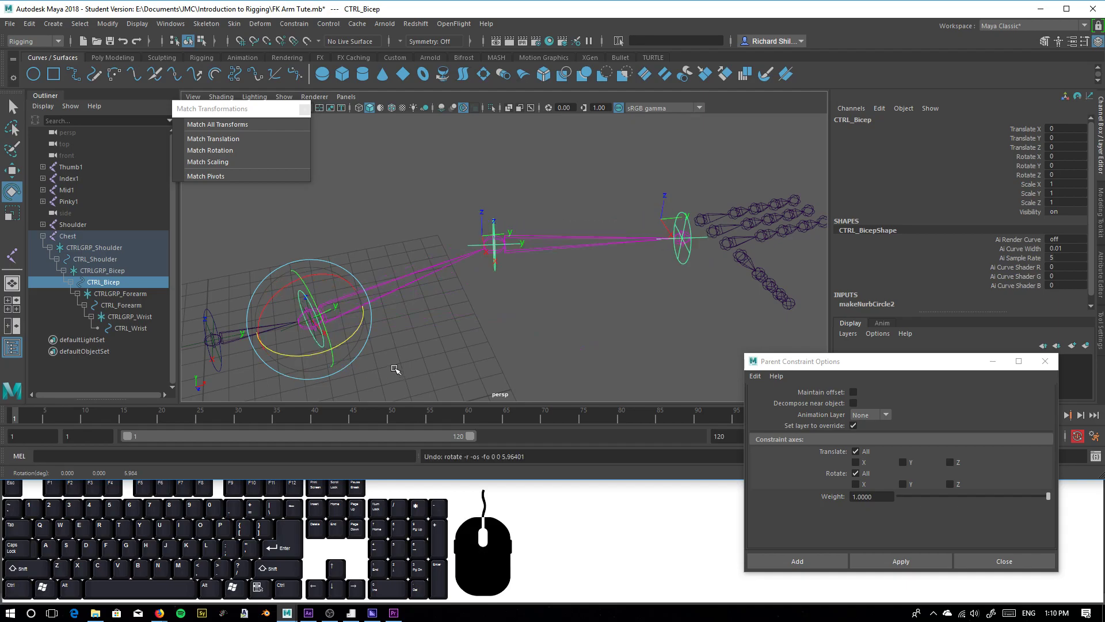
alt+middle_drag(294, 368, 356, 320)
click(256, 331)
alt+drag(250, 361, 268, 282)
alt+middle_drag(325, 273, 338, 300)
scroll(381, 316, down, 3)
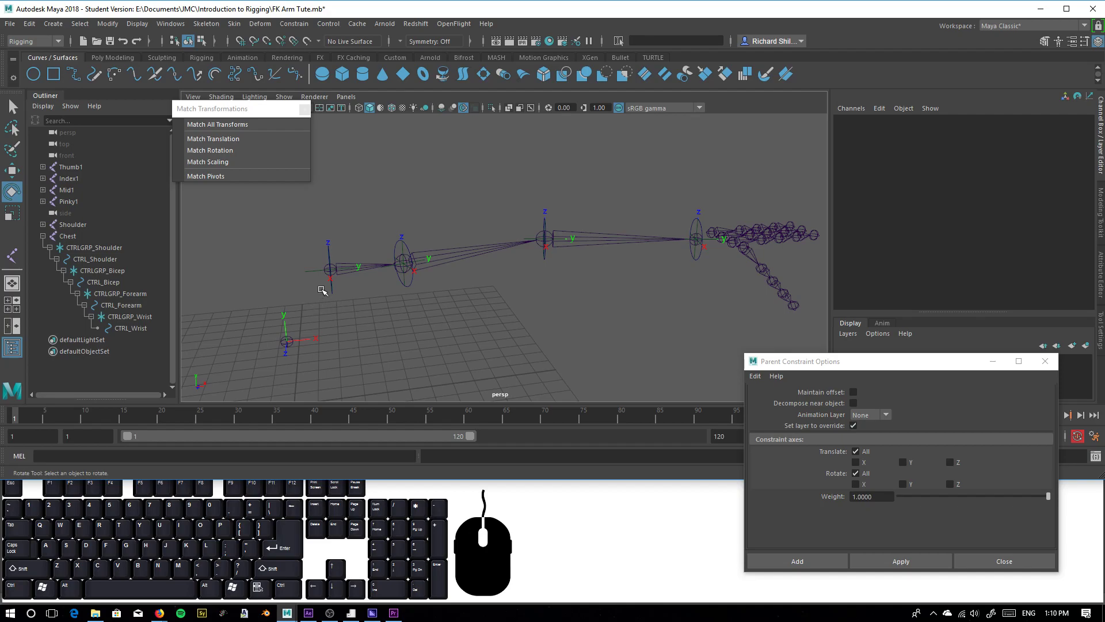
alt+drag(371, 301, 384, 281)
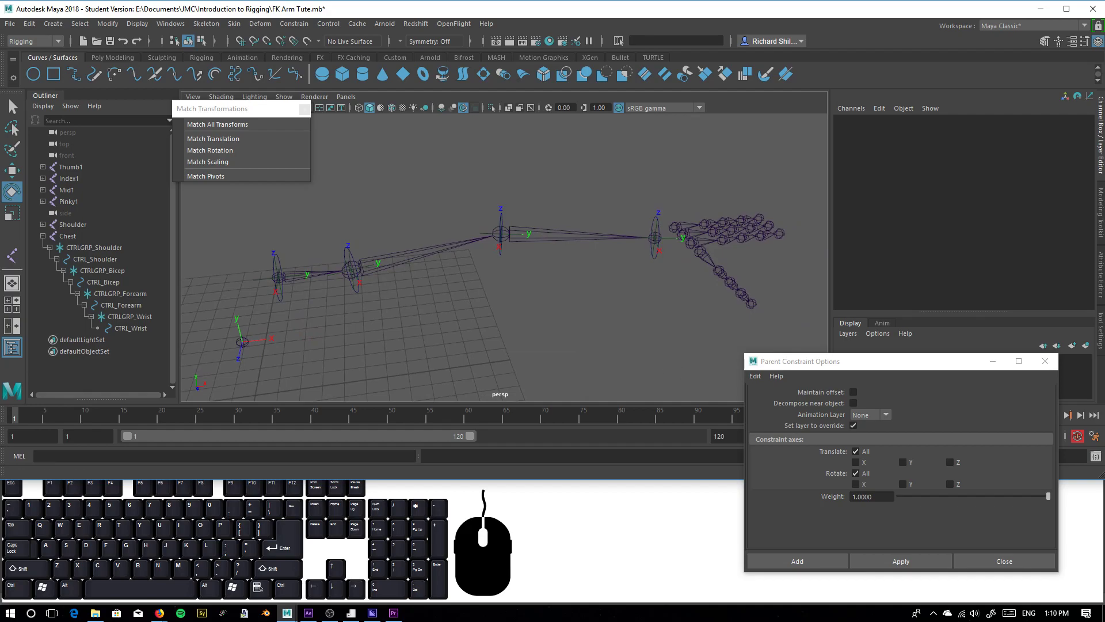